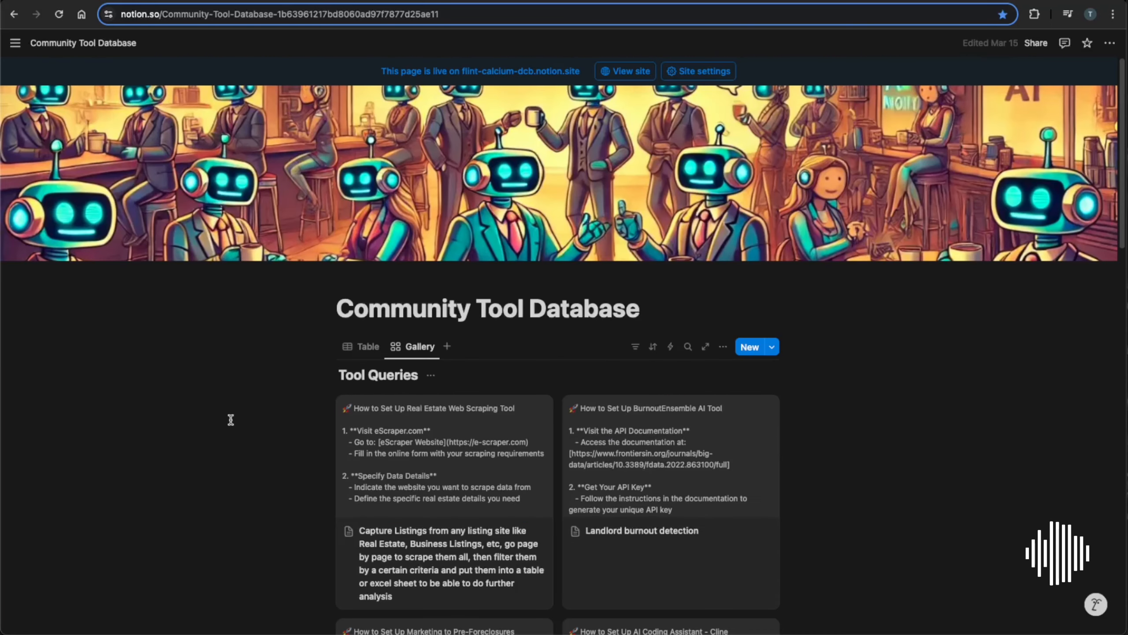
- Scroll through the Community Tool Database, then switch to the Weekly AI Tool Round Up page
{"action": "scroll", "coordinate": [234, 425], "scroll_direction": "down", "scroll_amount": 2}
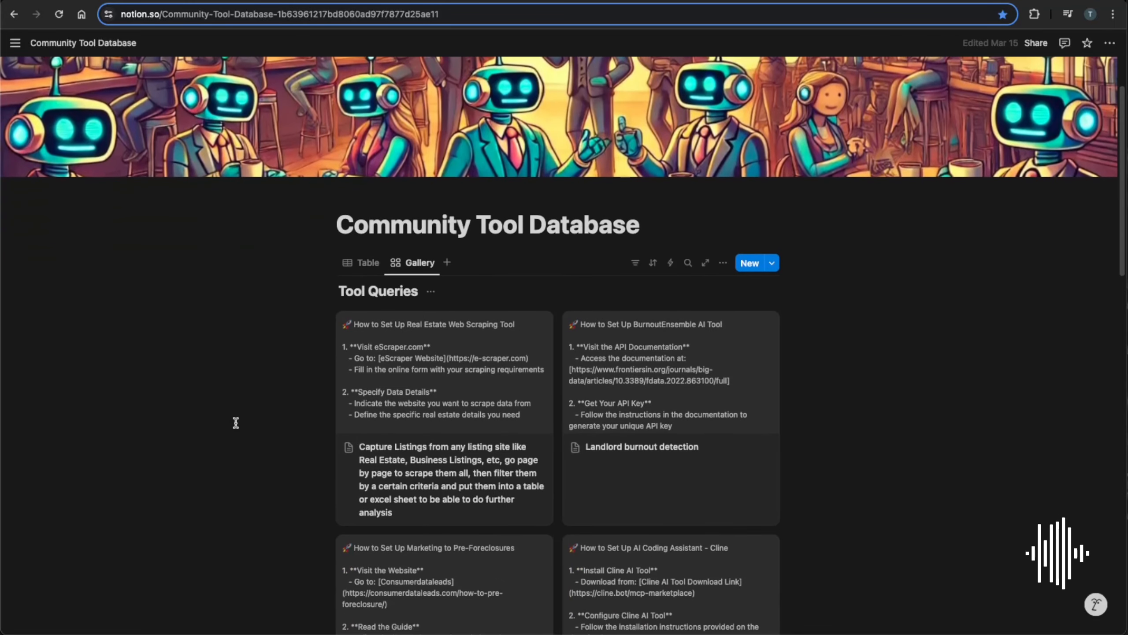
{"action": "scroll", "coordinate": [236, 423], "scroll_direction": "down", "scroll_amount": 1}
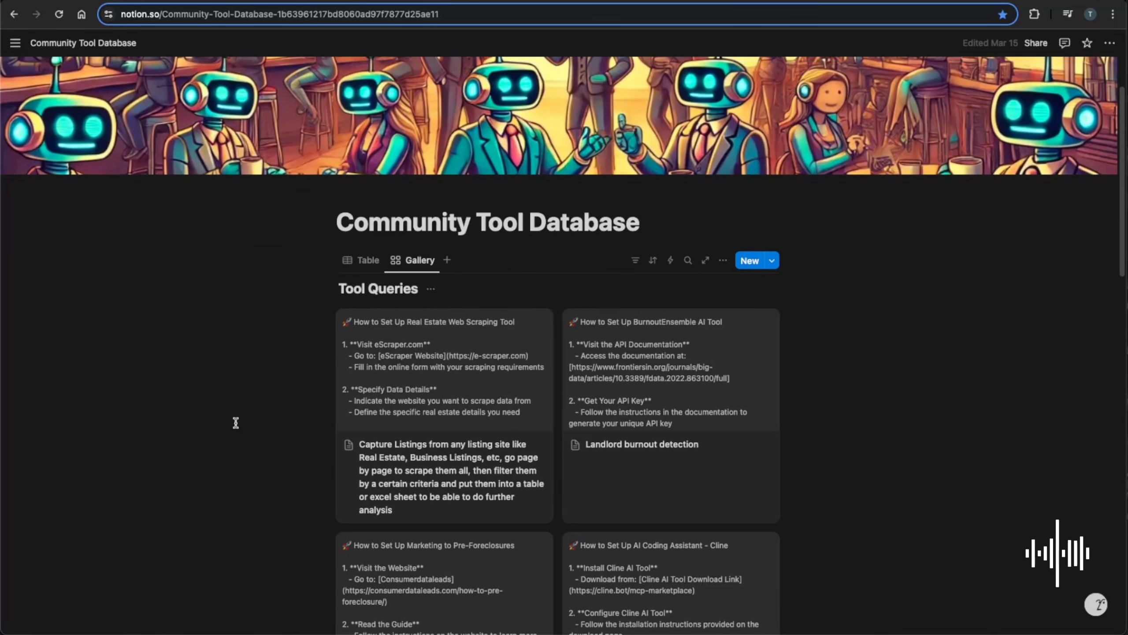
{"action": "scroll", "coordinate": [263, 428], "scroll_direction": "down", "scroll_amount": 1}
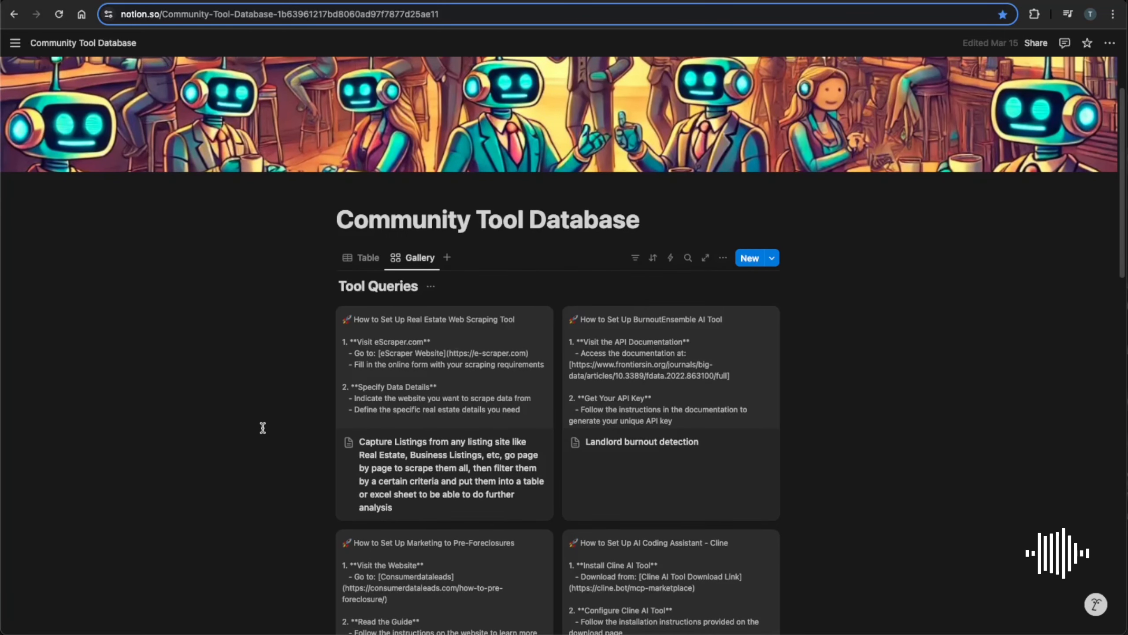
{"action": "scroll", "coordinate": [262, 428], "scroll_direction": "down", "scroll_amount": 3}
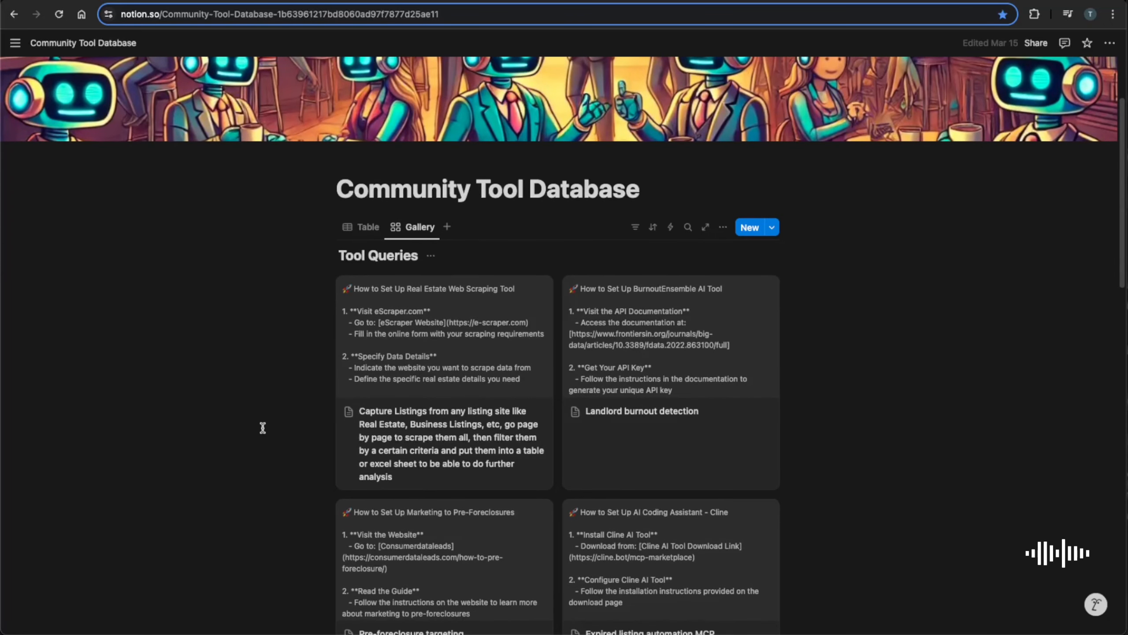
{"action": "key", "text": "ctrl+Tab"}
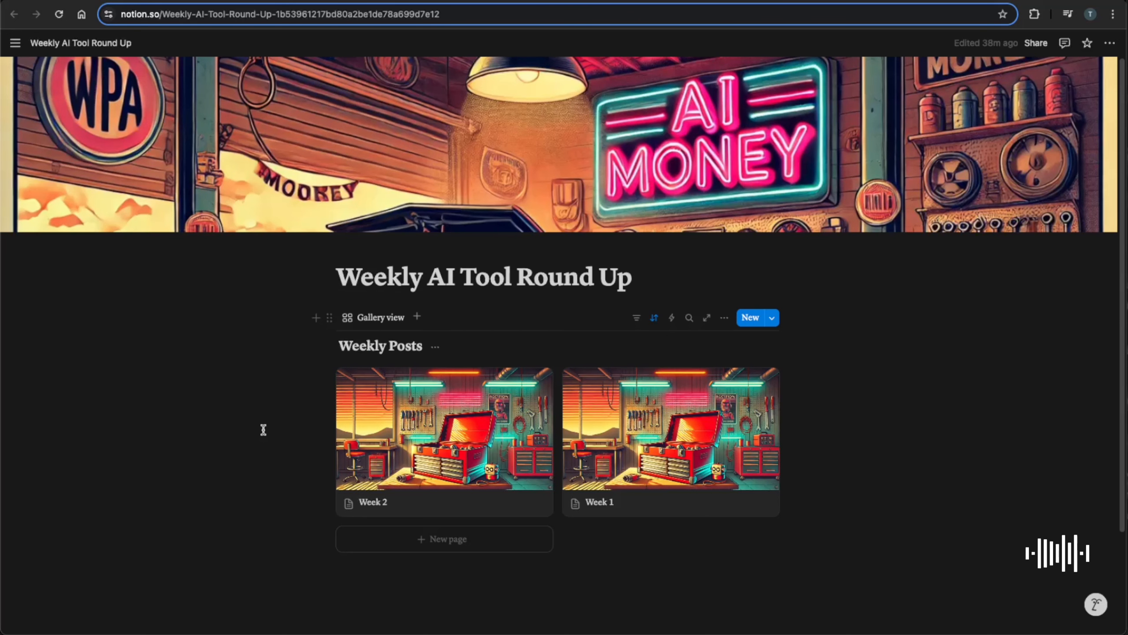
- Open the Week 1 post and follow its Zapier MCP w/ N8N entry to Zapier's MCP Settings
{"action": "left_click", "coordinate": [711, 439]}
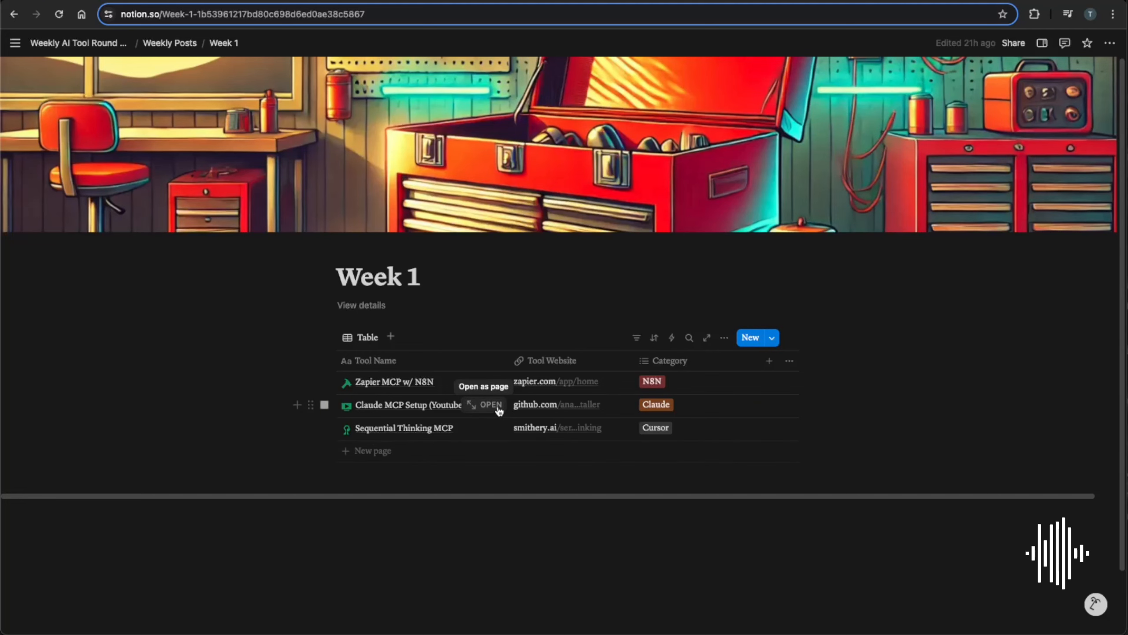
{"action": "left_click", "coordinate": [489, 382]}
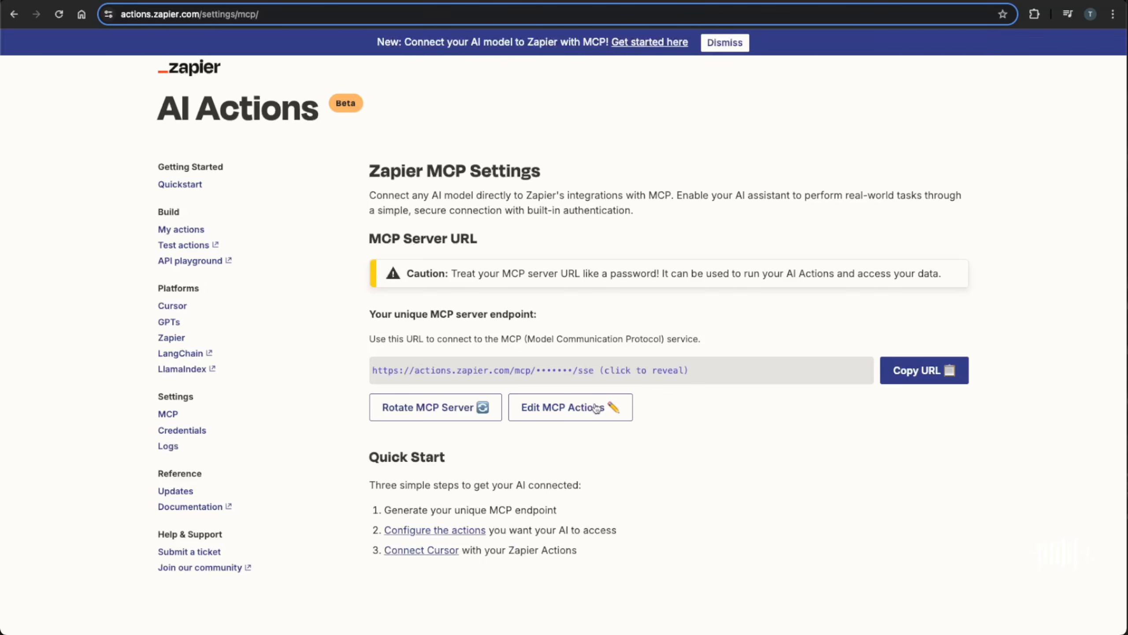
- Go to Edit MCP Actions to view the six saved MCP actions
{"action": "left_click", "coordinate": [579, 418]}
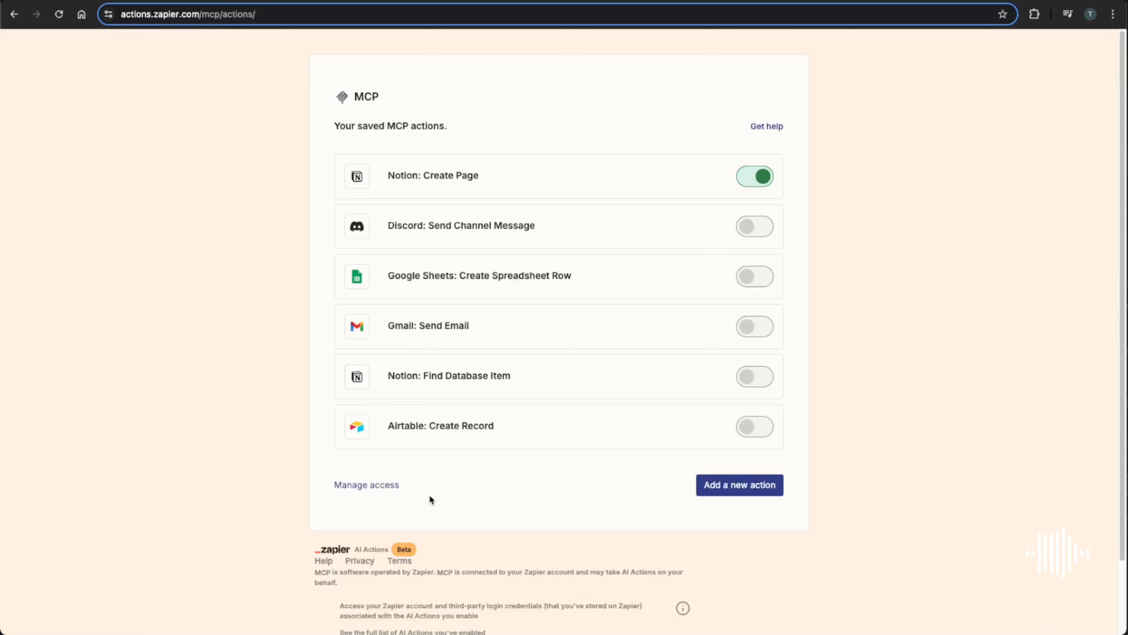
- Add a new MCP action by searching 'create notion page' and choosing Notion: Create Page
{"action": "left_click", "coordinate": [754, 492]}
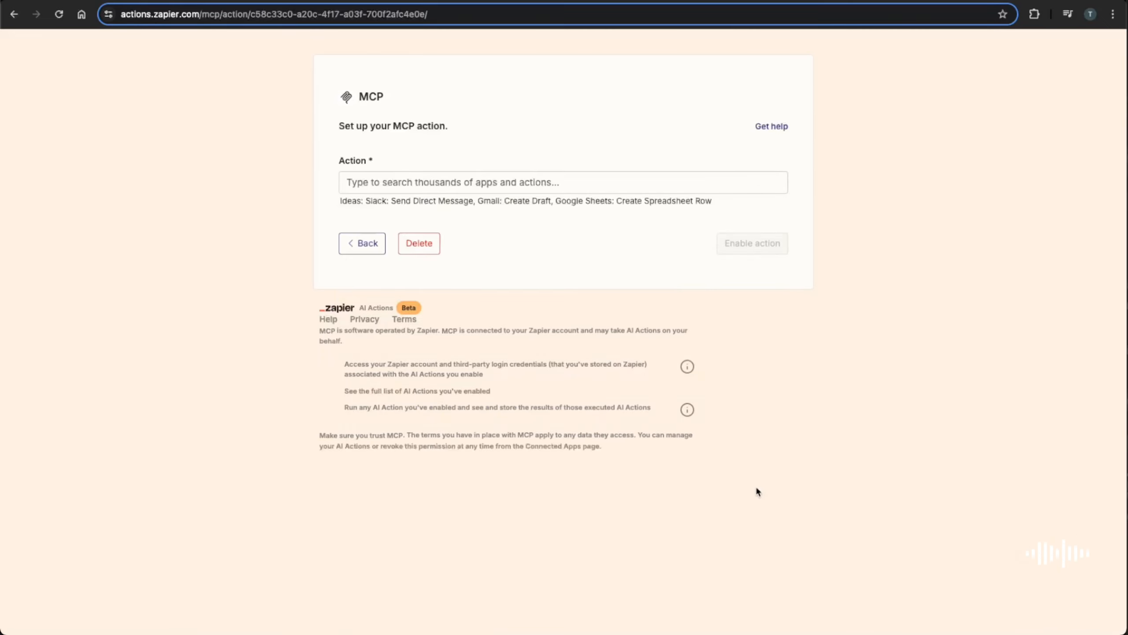
{"action": "left_click", "coordinate": [560, 181]}
{"action": "type", "text": "c"}
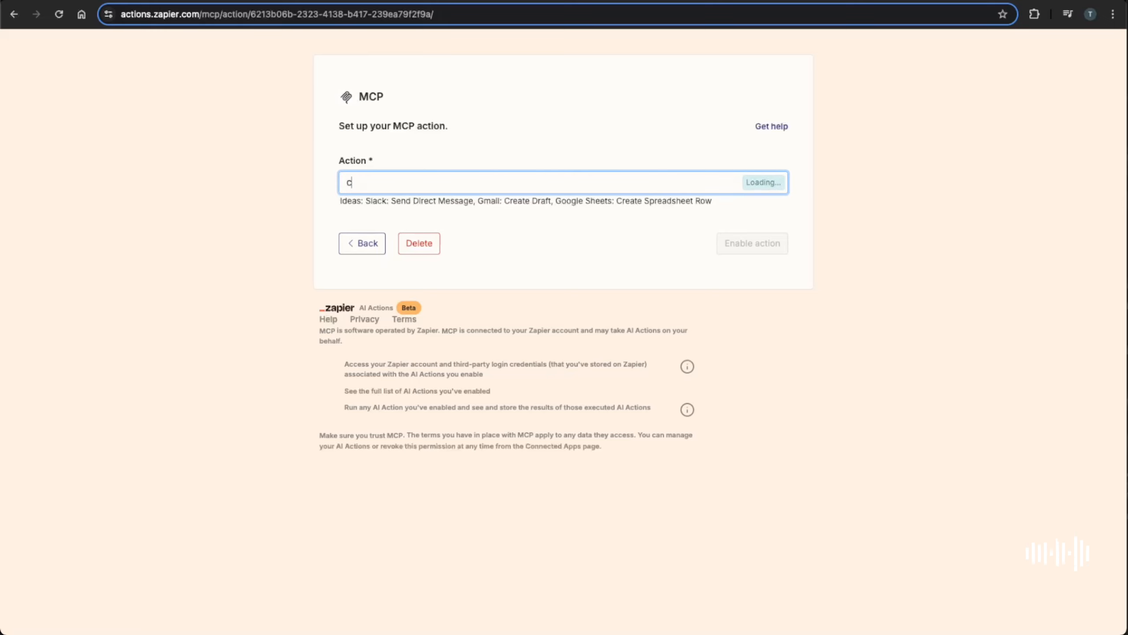
{"action": "type", "text": "reate notion page"}
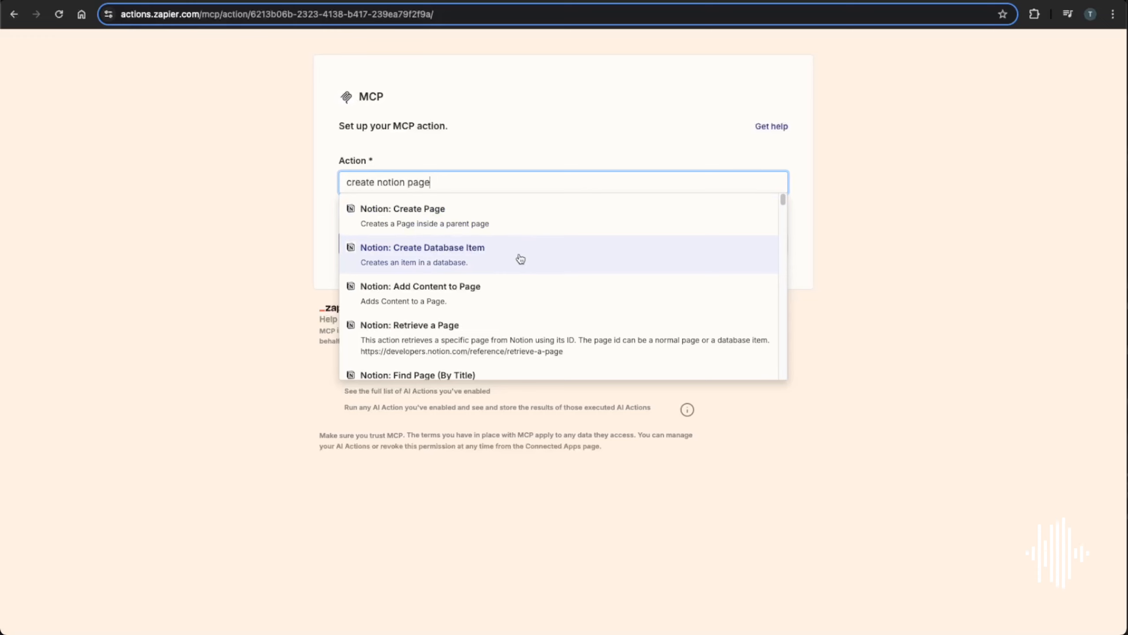
{"action": "scroll", "coordinate": [524, 263], "scroll_direction": "down", "scroll_amount": 2}
{"action": "scroll", "coordinate": [530, 272], "scroll_direction": "down", "scroll_amount": 3}
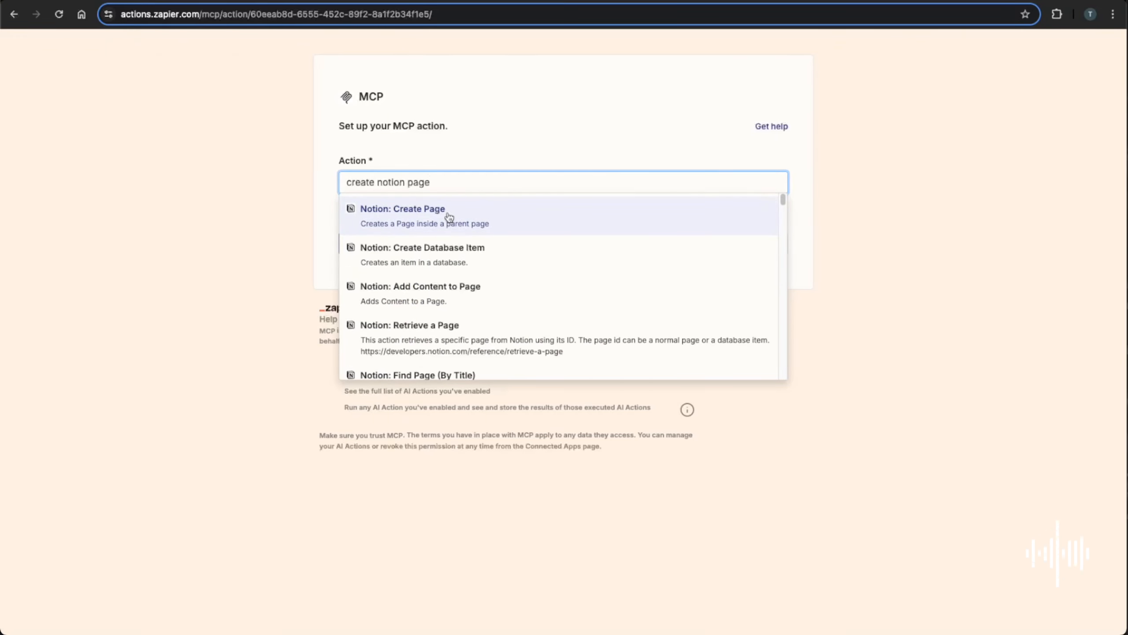
{"action": "left_click", "coordinate": [450, 217]}
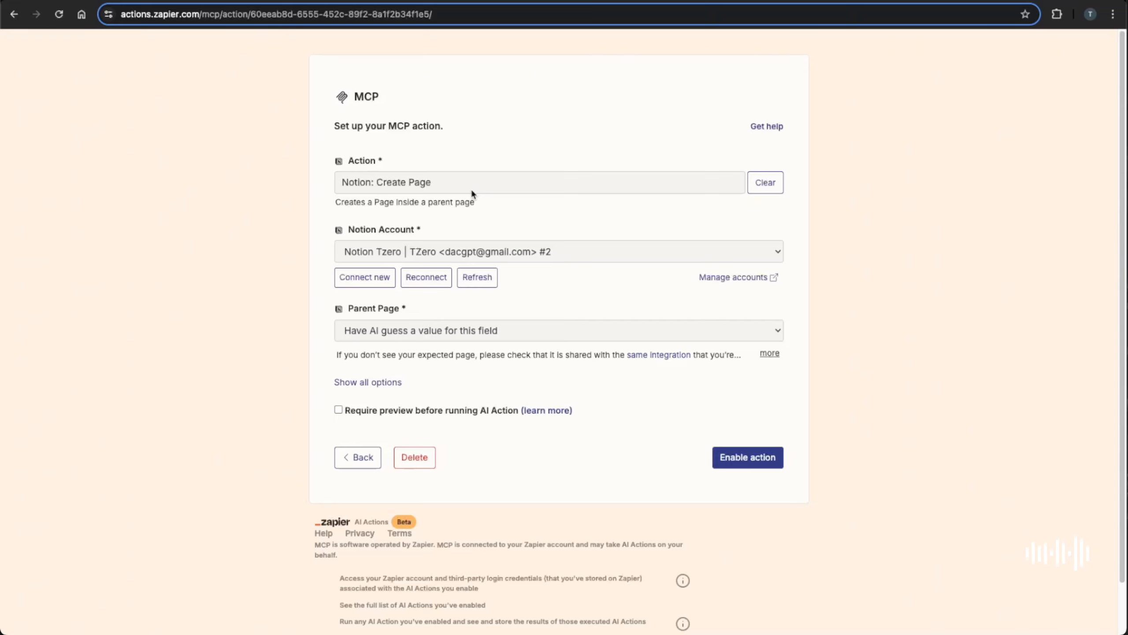
- Connect a new Notion account, granting Zapier access to the Weekly AI Tool Round Up page
{"action": "left_click", "coordinate": [385, 277]}
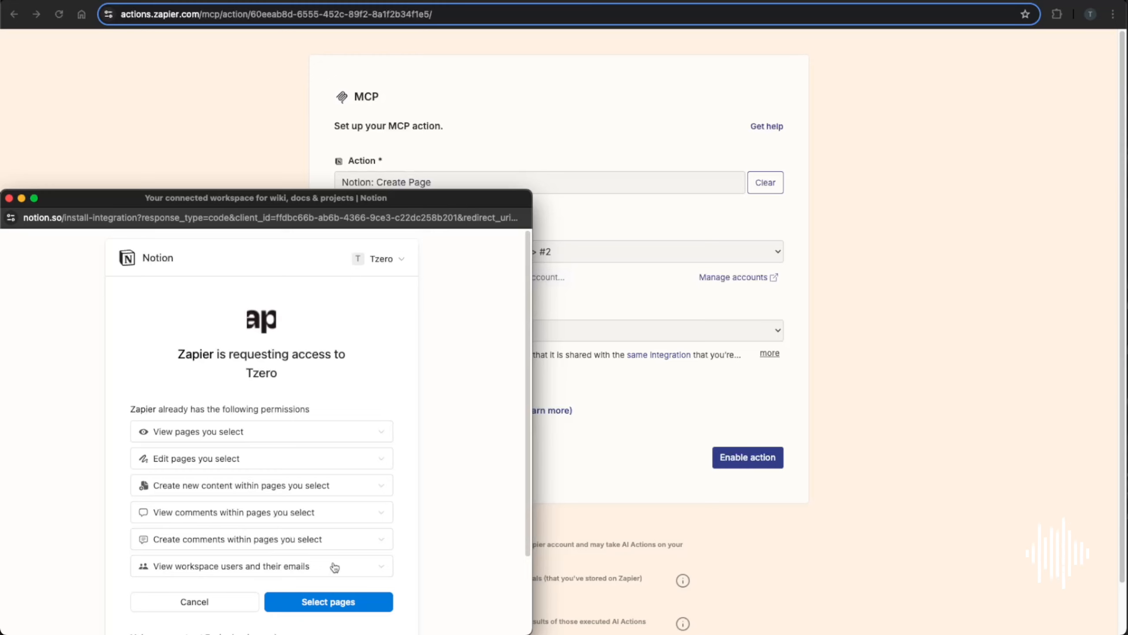
{"action": "left_click", "coordinate": [329, 601]}
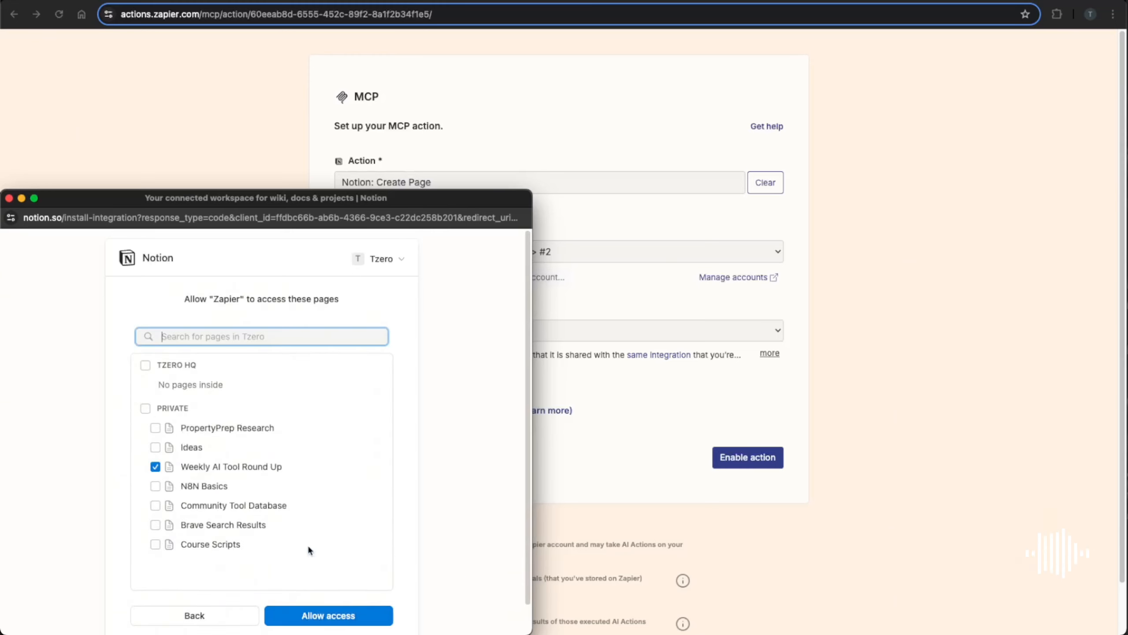
{"action": "left_click", "coordinate": [340, 615]}
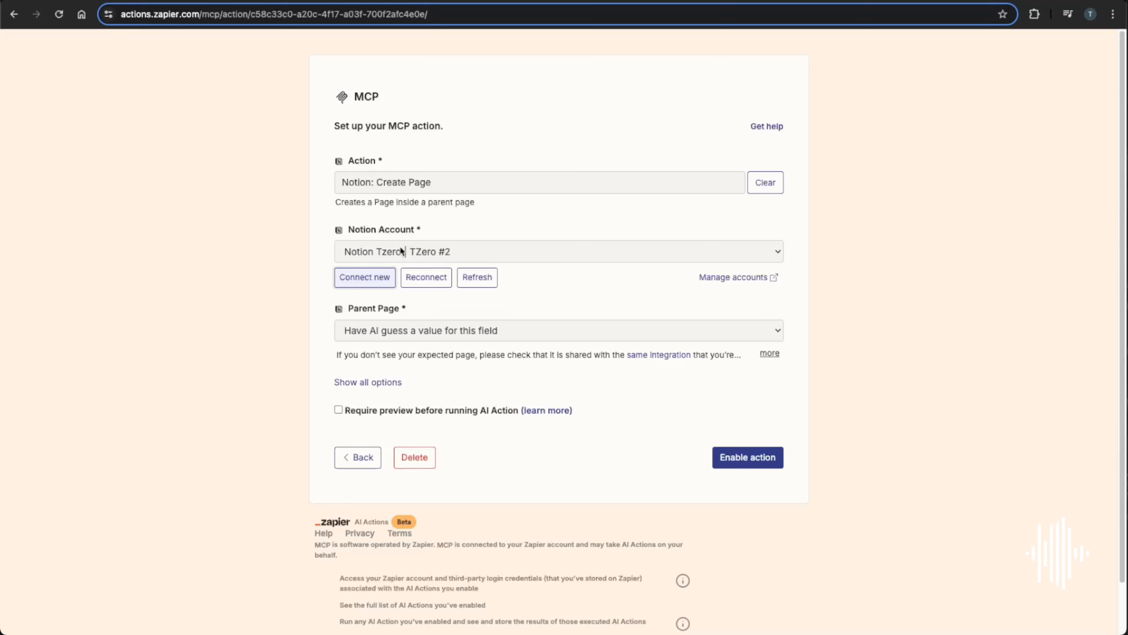
- Reveal and review the optional Title, Content, Icon and Cover fields, then enable the Notion: Create Page action
{"action": "left_click", "coordinate": [391, 389]}
{"action": "left_click", "coordinate": [390, 383]}
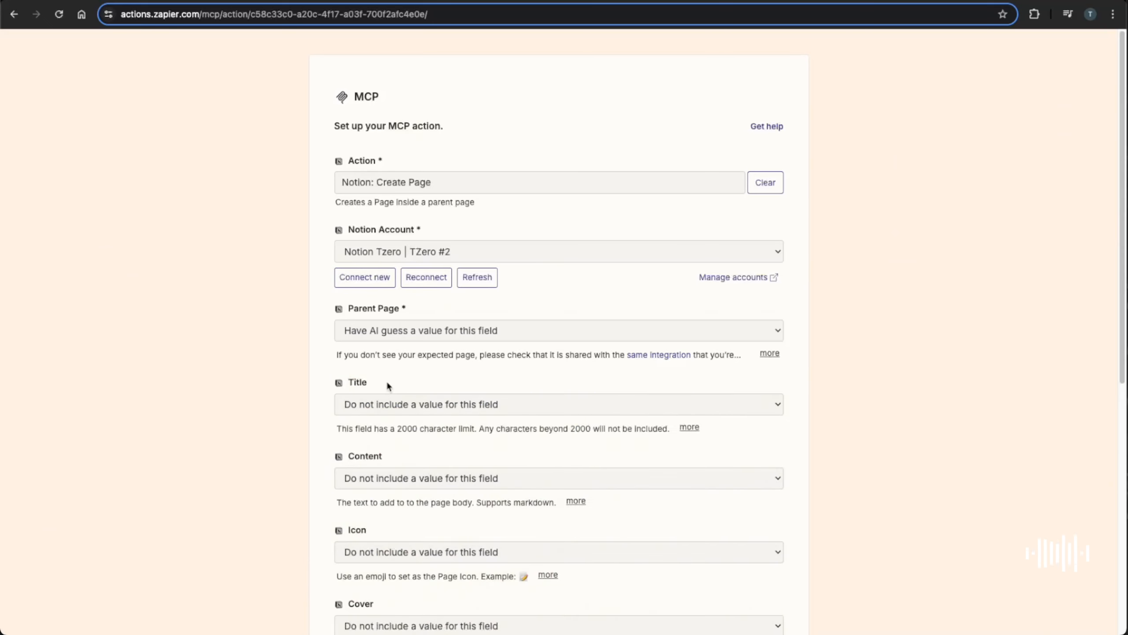
{"action": "scroll", "coordinate": [491, 374], "scroll_direction": "down", "scroll_amount": 3}
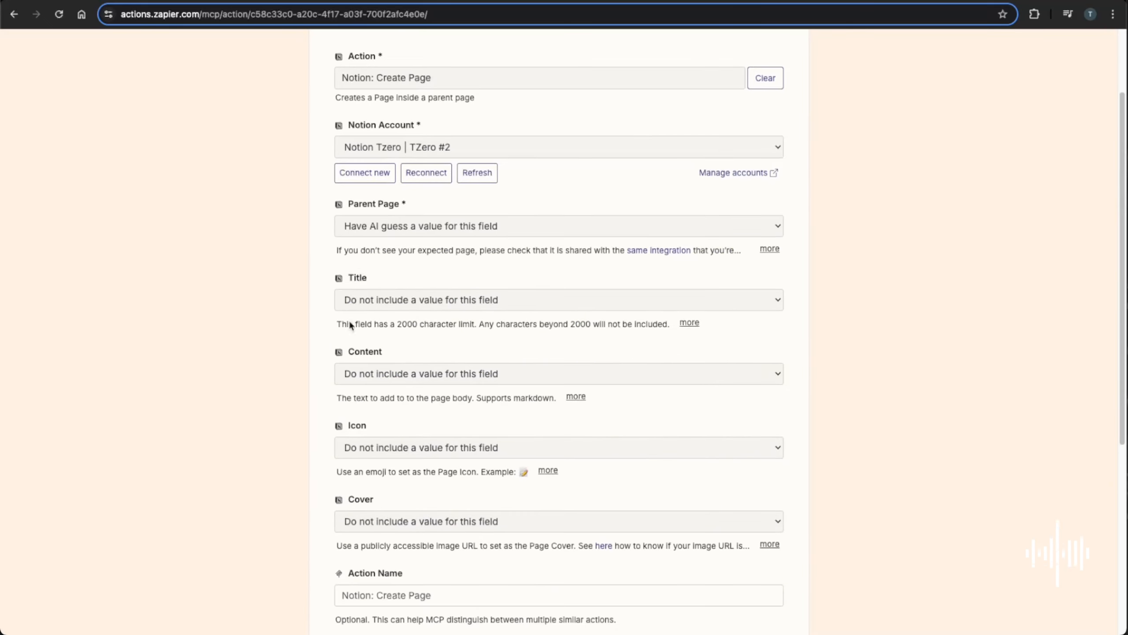
{"action": "scroll", "coordinate": [379, 404], "scroll_direction": "down", "scroll_amount": 1}
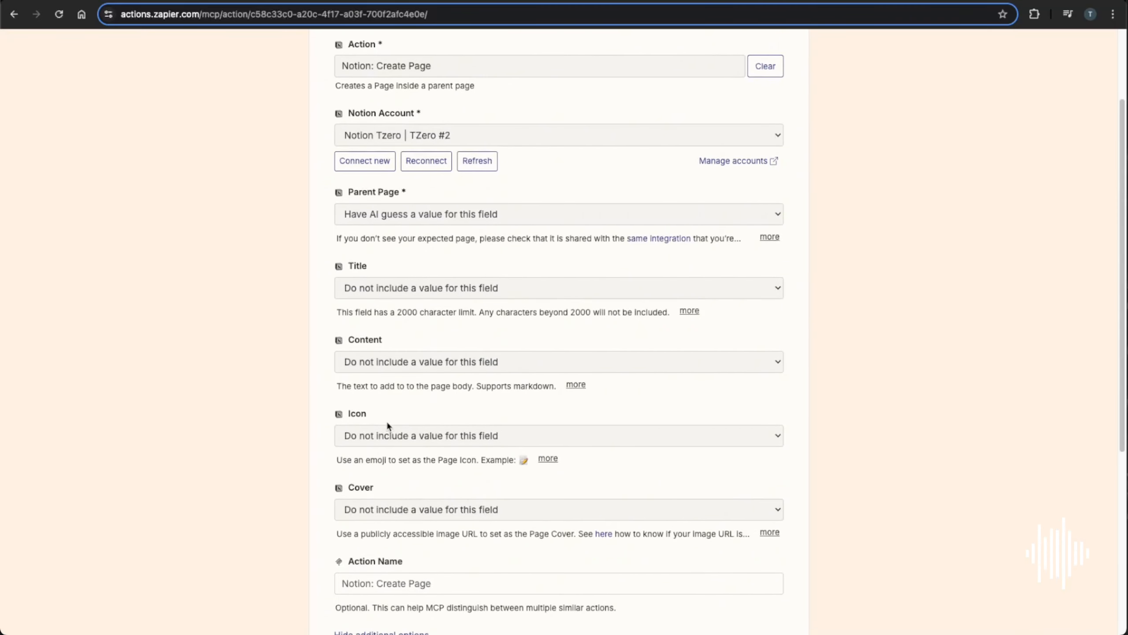
{"action": "scroll", "coordinate": [387, 413], "scroll_direction": "up", "scroll_amount": 1}
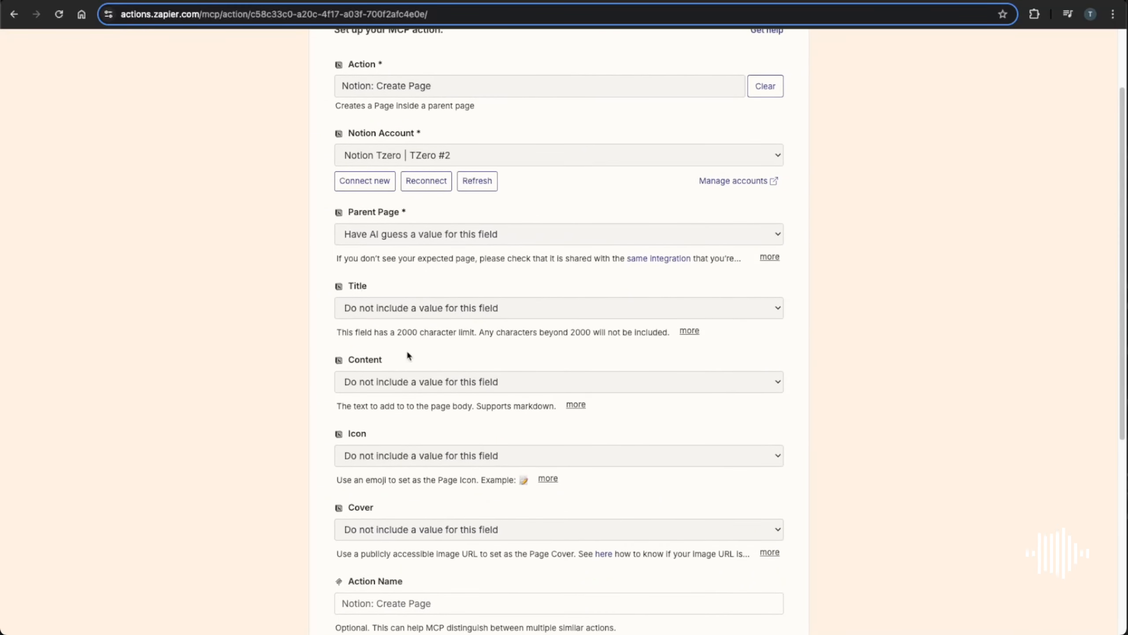
{"action": "scroll", "coordinate": [393, 466], "scroll_direction": "down", "scroll_amount": 4}
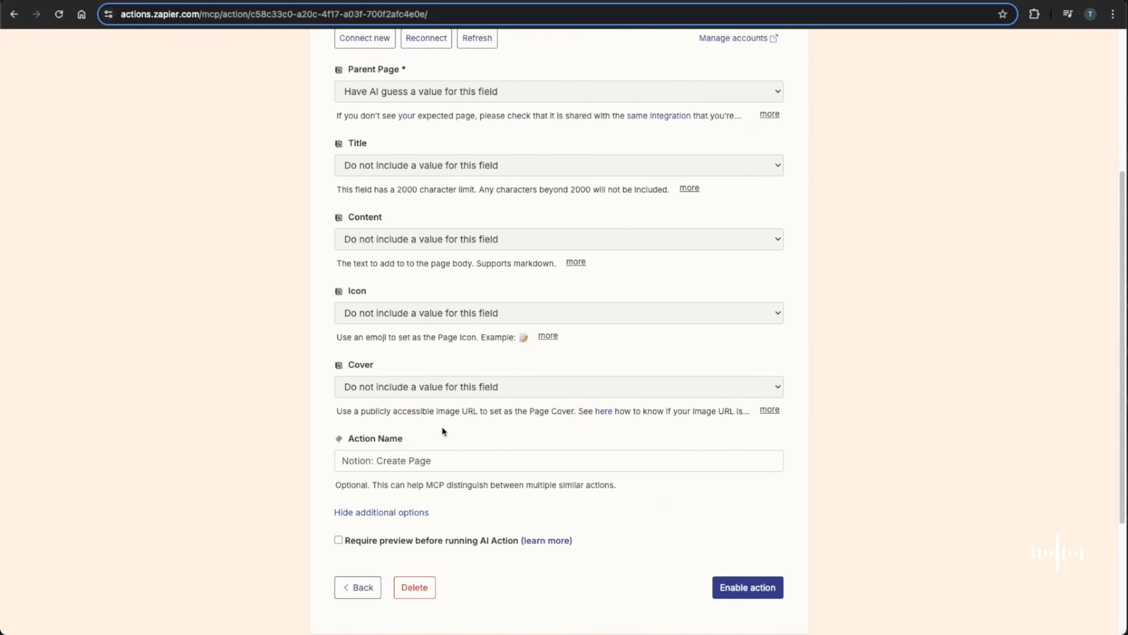
{"action": "scroll", "coordinate": [410, 406], "scroll_direction": "up", "scroll_amount": 6}
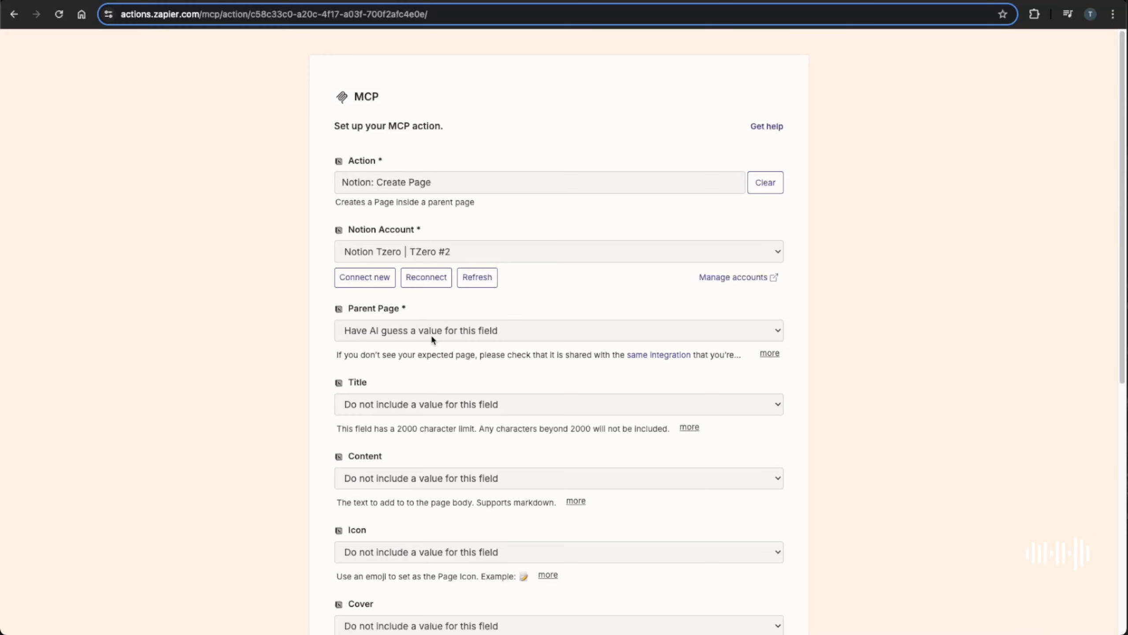
{"action": "scroll", "coordinate": [430, 333], "scroll_direction": "down", "scroll_amount": 8}
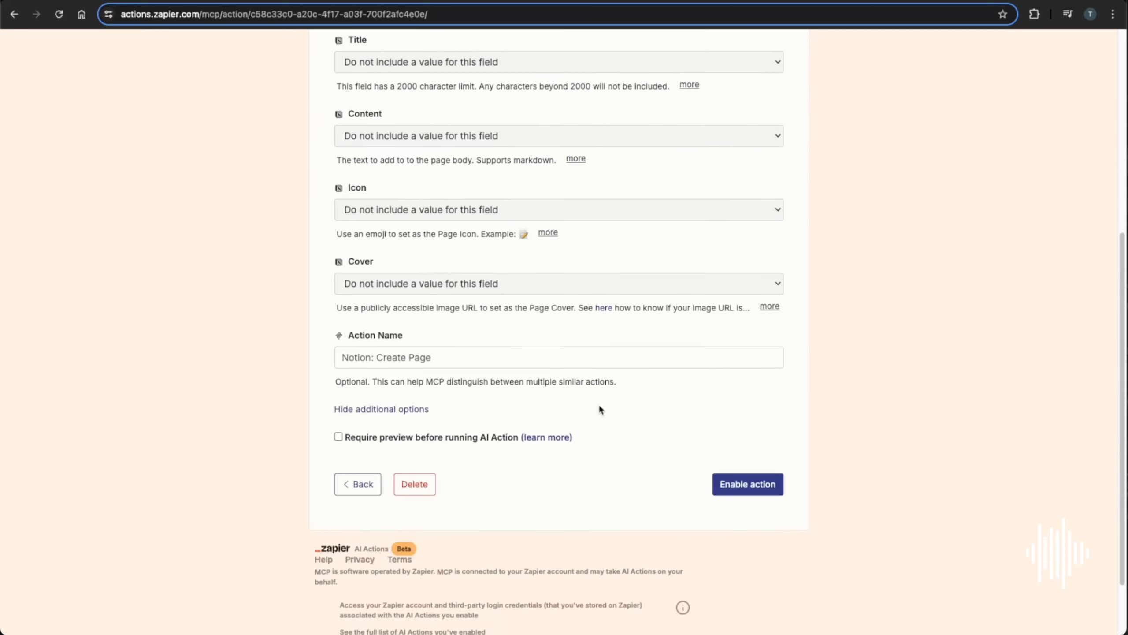
{"action": "left_click", "coordinate": [736, 482]}
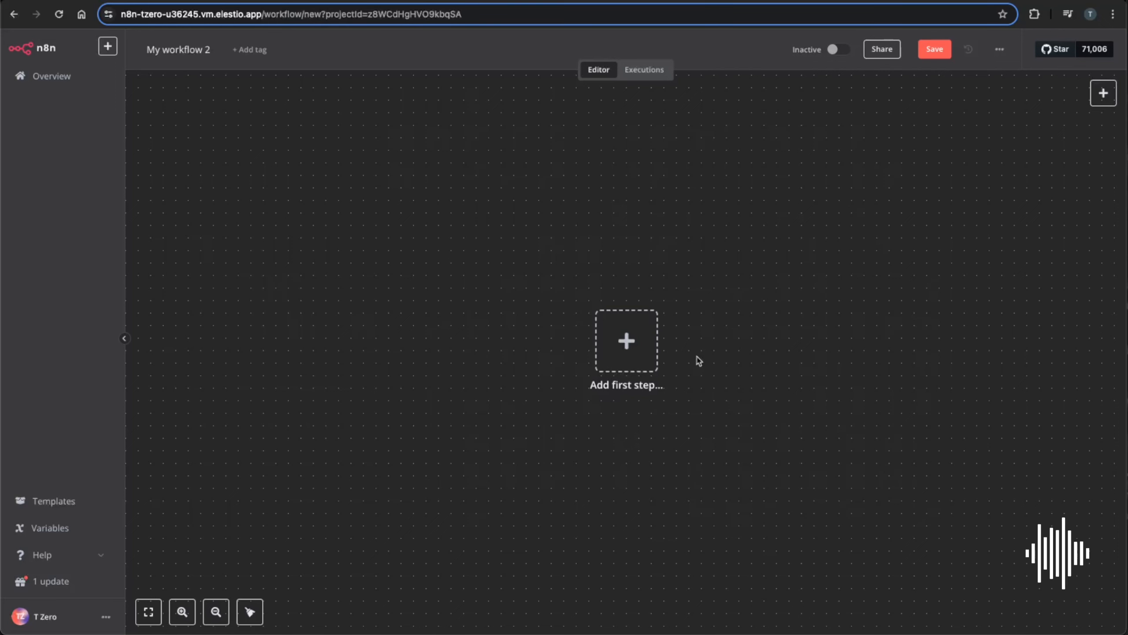
- Build a chat trigger feeding an AI Agent with an OpenAI Chat Model and an MCP Client tool
{"action": "key", "text": "Tab"}
{"action": "type", "text": "a"}
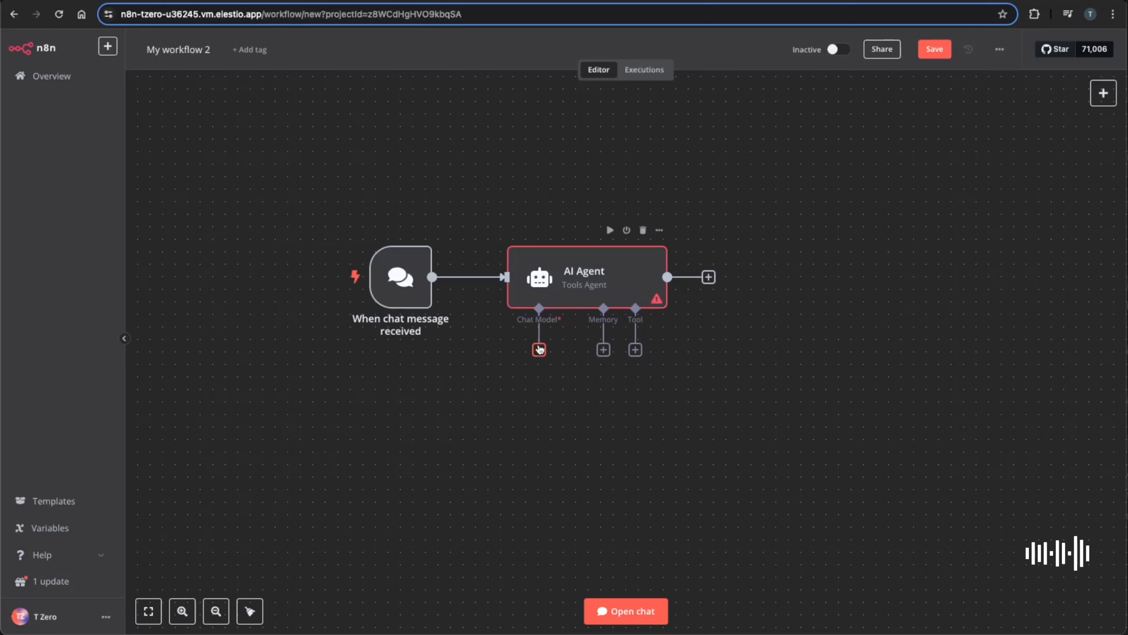
{"action": "left_click", "coordinate": [539, 349]}
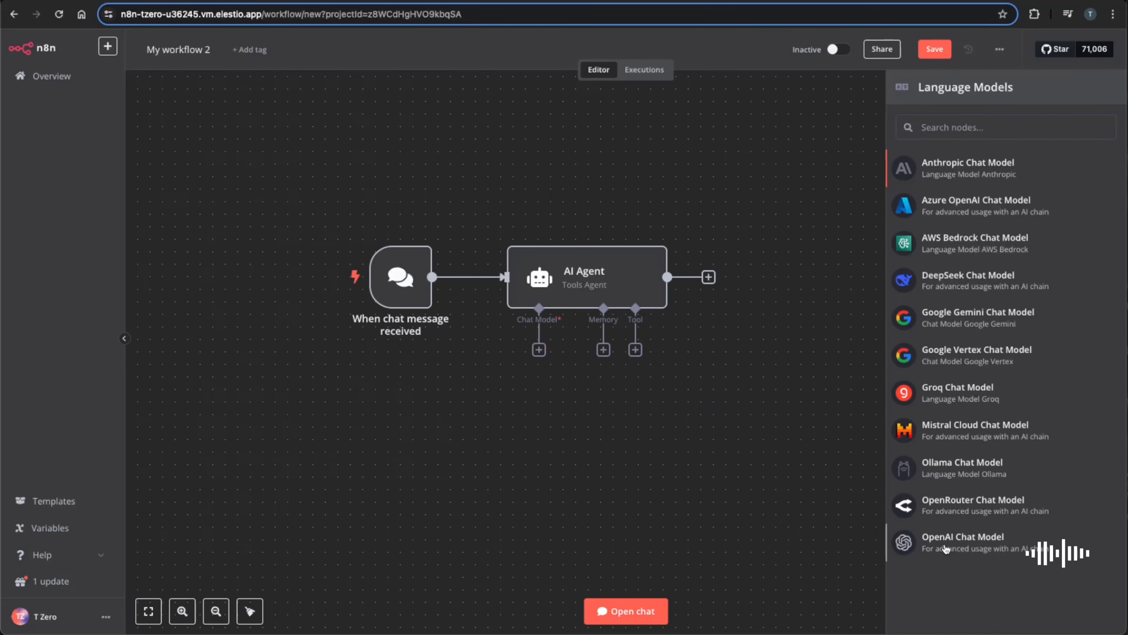
{"action": "left_click", "coordinate": [945, 551]}
{"action": "key", "text": "Escape"}
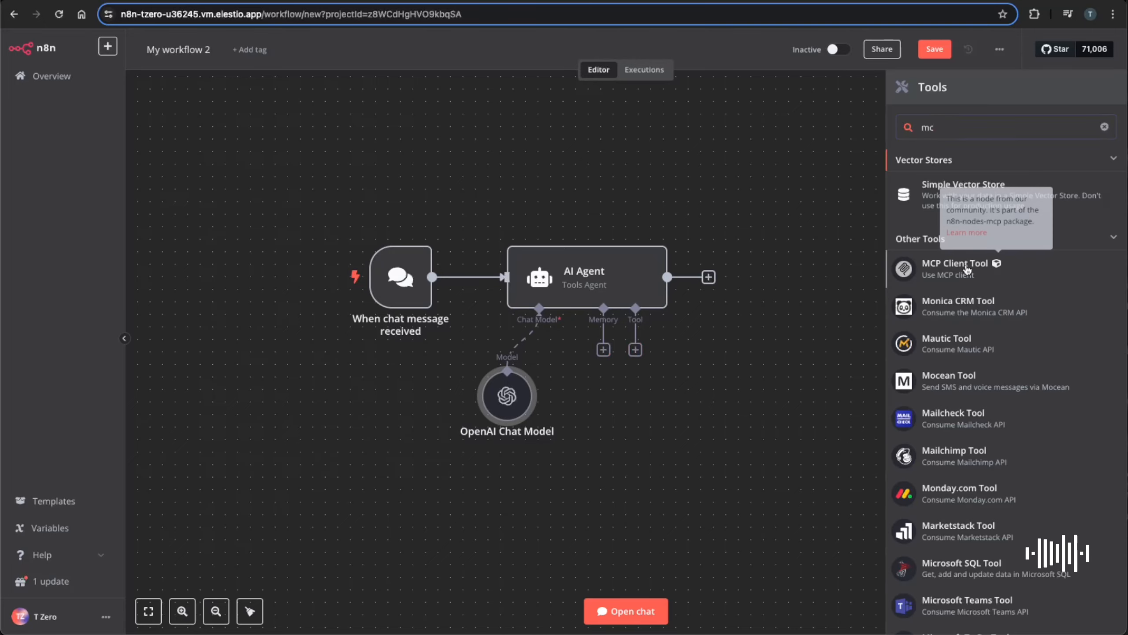
{"action": "left_click", "coordinate": [964, 268]}
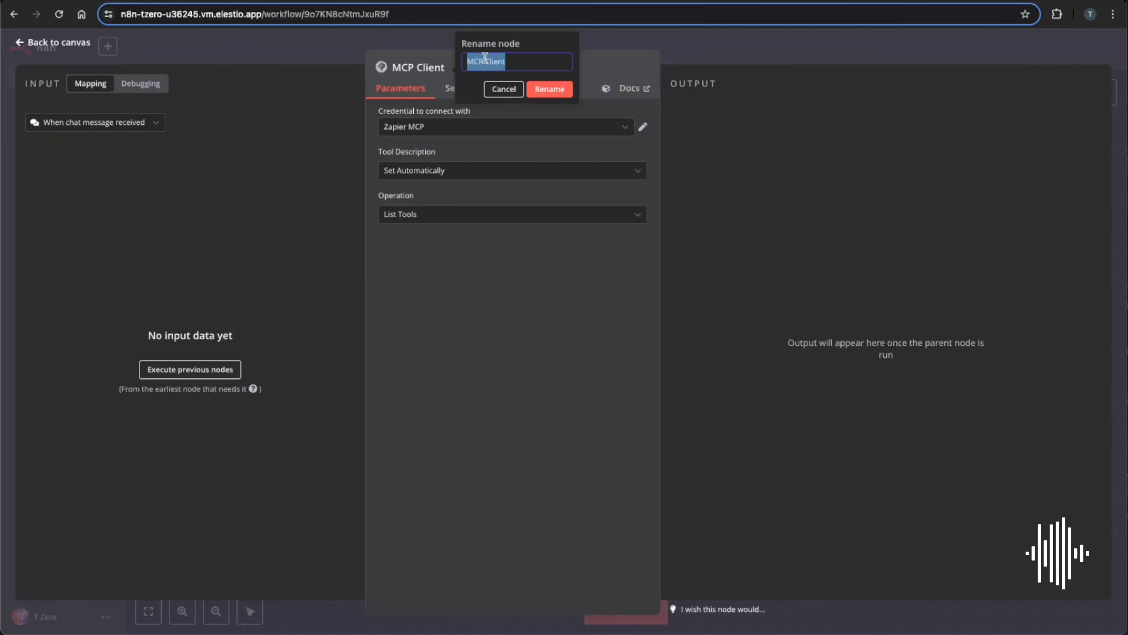
- Rename the MCP node to Notion List Tools and draft a Server-Sent Events credential with its SSE URL cleared
{"action": "type", "text": "Notion List"}
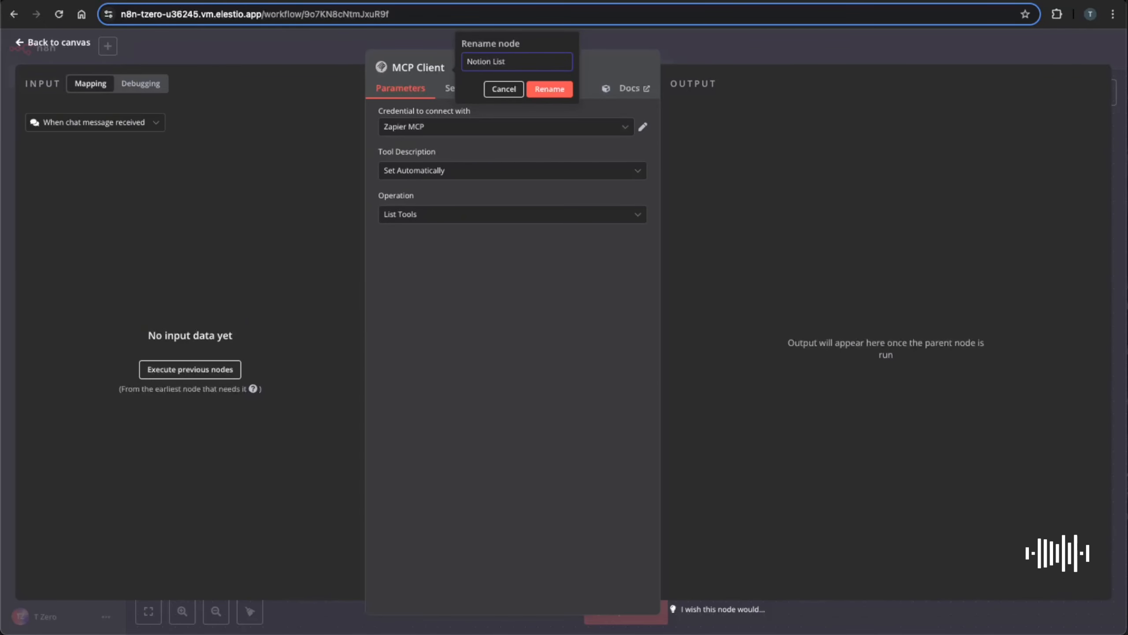
{"action": "type", "text": " Tools"}
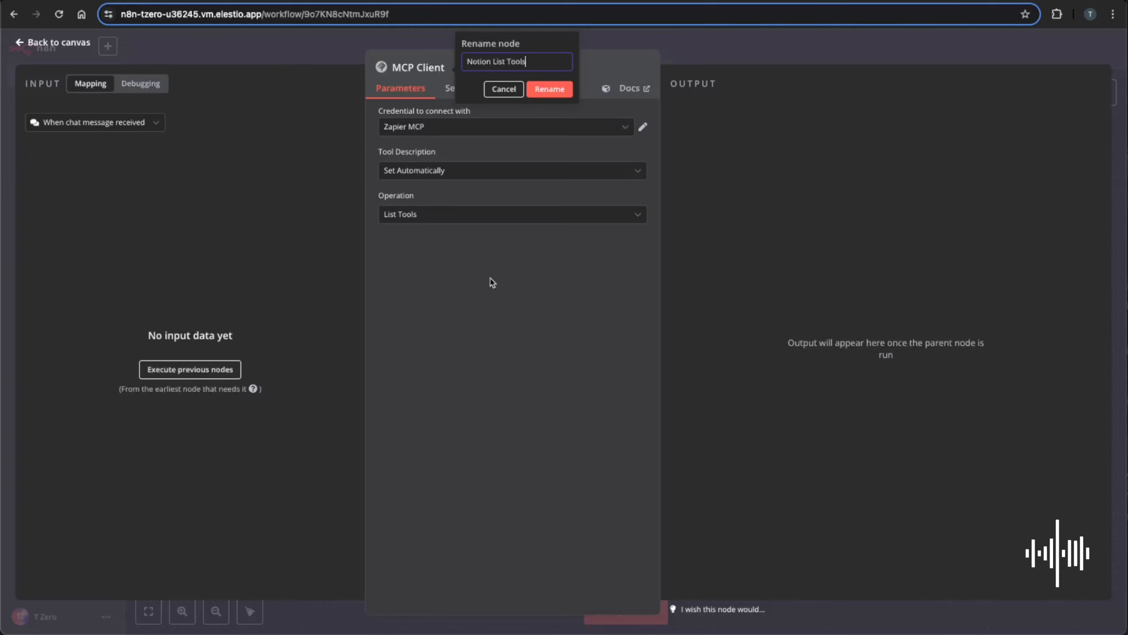
{"action": "left_click", "coordinate": [549, 91]}
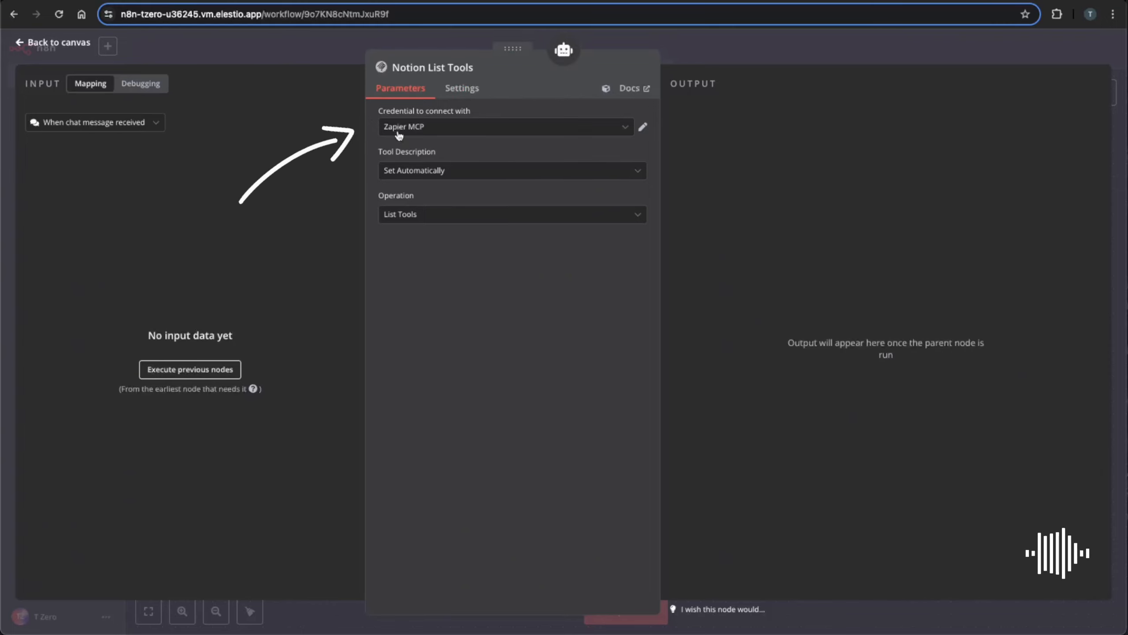
{"action": "left_click", "coordinate": [625, 131]}
{"action": "left_click", "coordinate": [453, 258]}
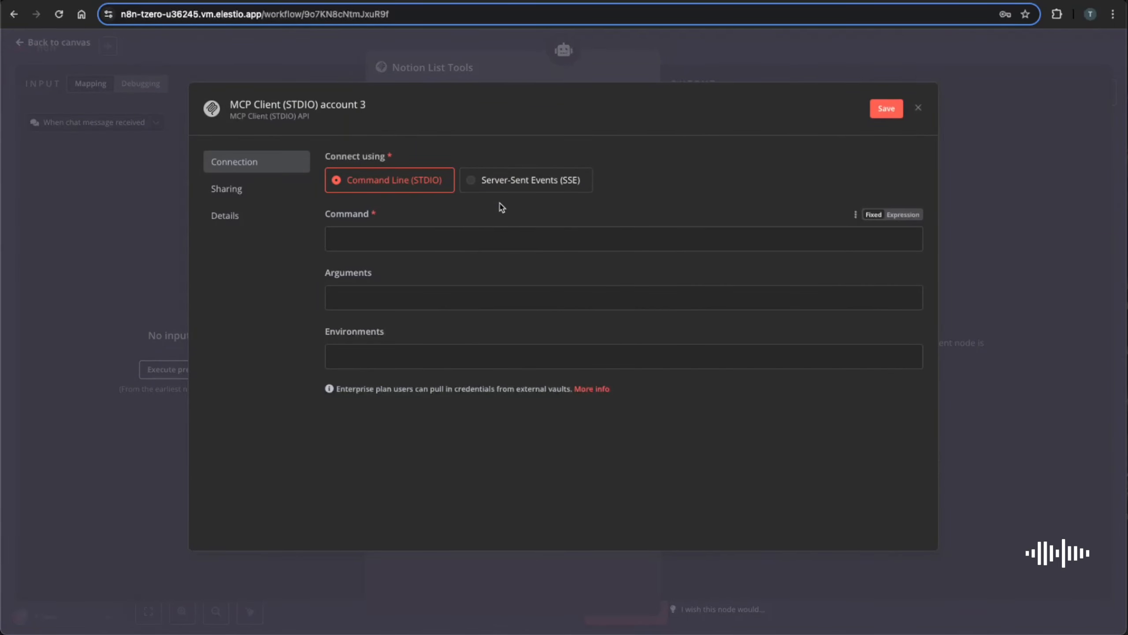
{"action": "left_click", "coordinate": [510, 186]}
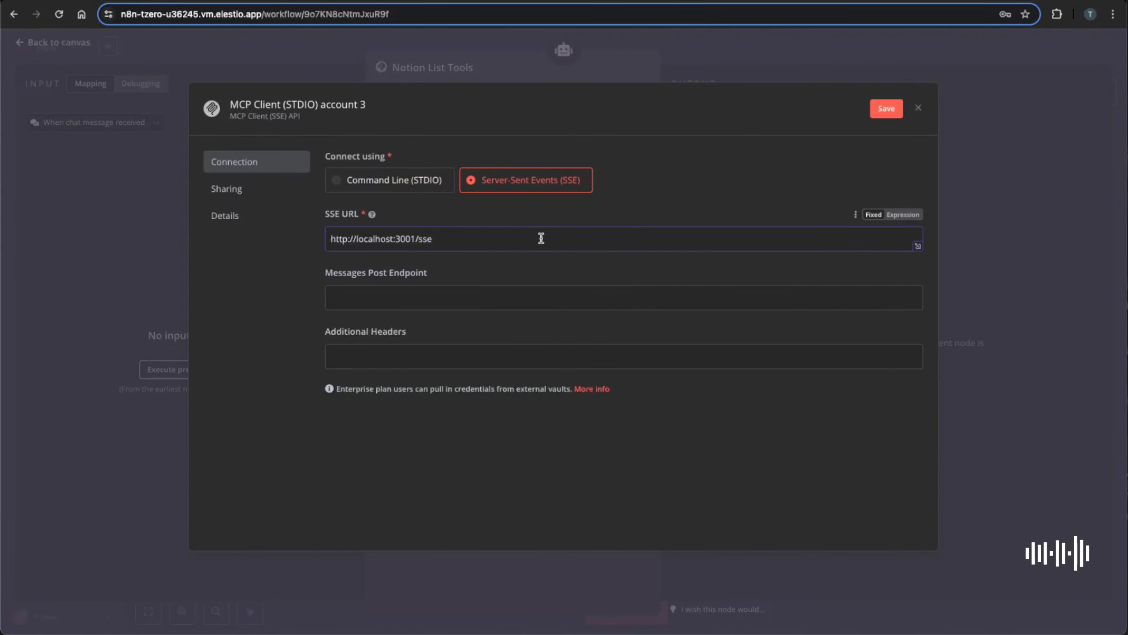
{"action": "left_click_drag", "start_coordinate": [542, 238], "coordinate": [326, 242]}
{"action": "key", "text": "BackSpace"}
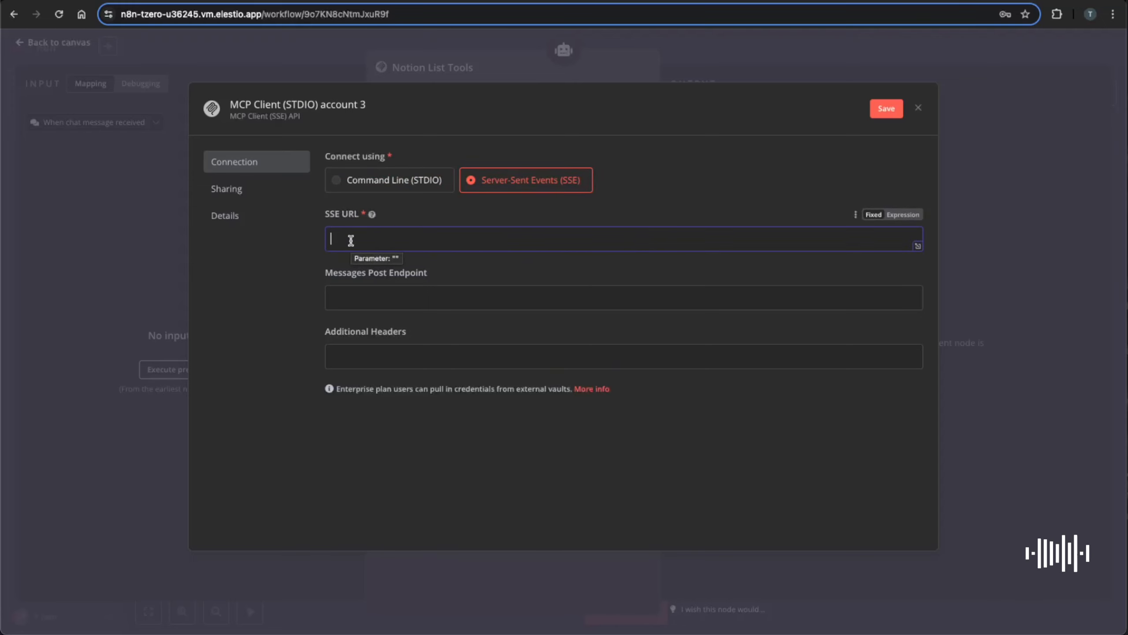
{"action": "left_click", "coordinate": [920, 110]}
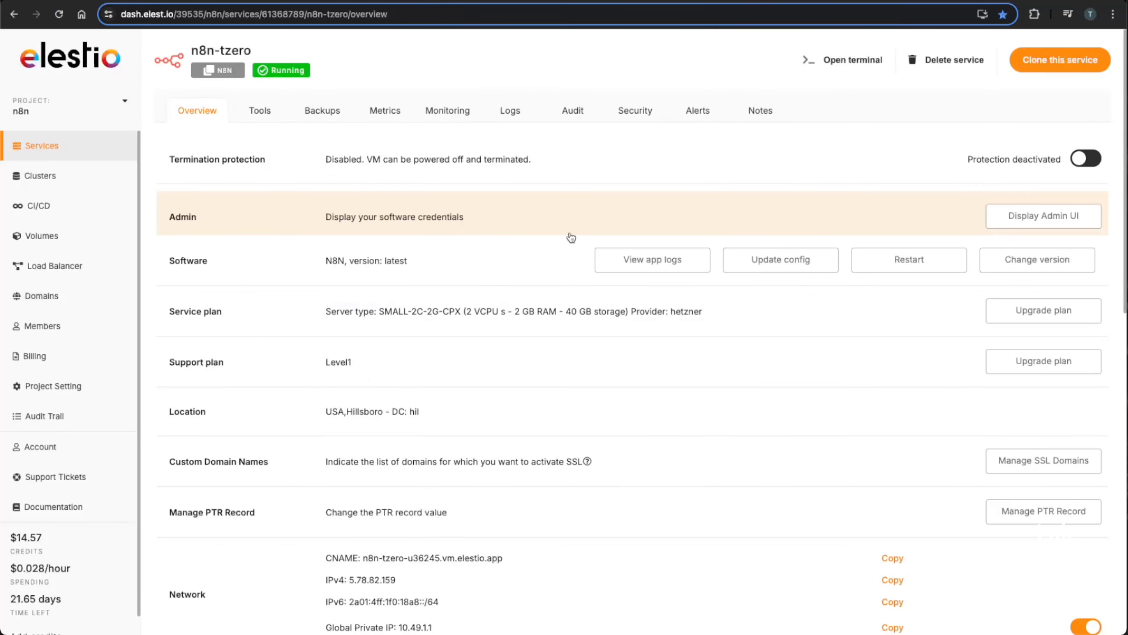
- In Elestio's Docker Compose config, highlight the N8N_COMMUNITY_PACKAGES_ALLOW_TOOL_USAGE: "true" line
{"action": "left_click", "coordinate": [783, 263]}
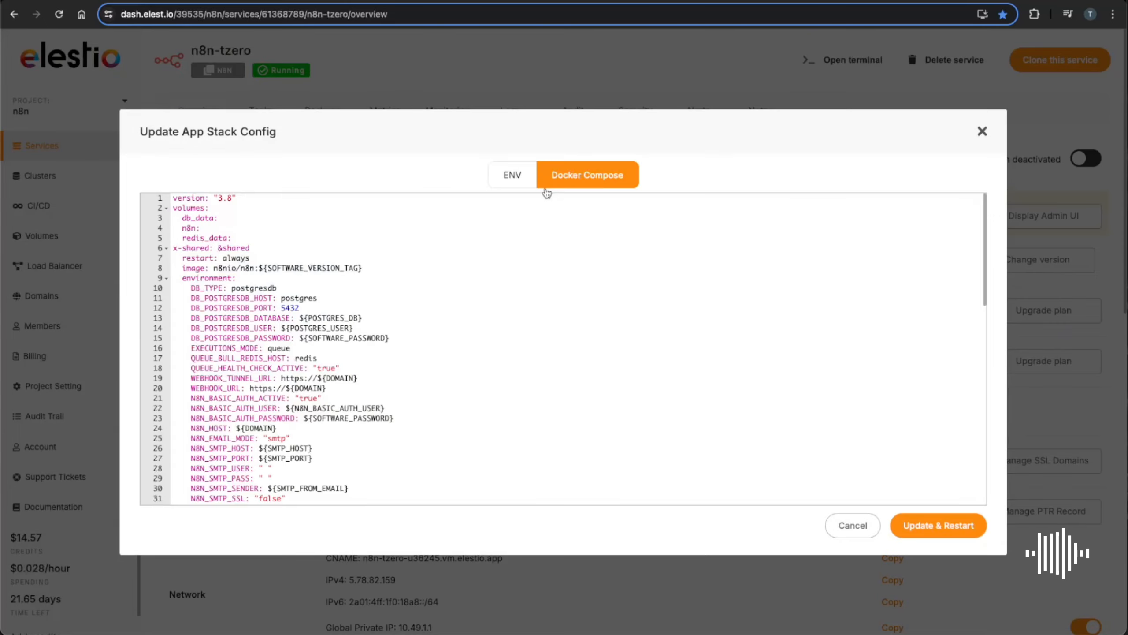
{"action": "scroll", "coordinate": [353, 386], "scroll_direction": "down", "scroll_amount": 5}
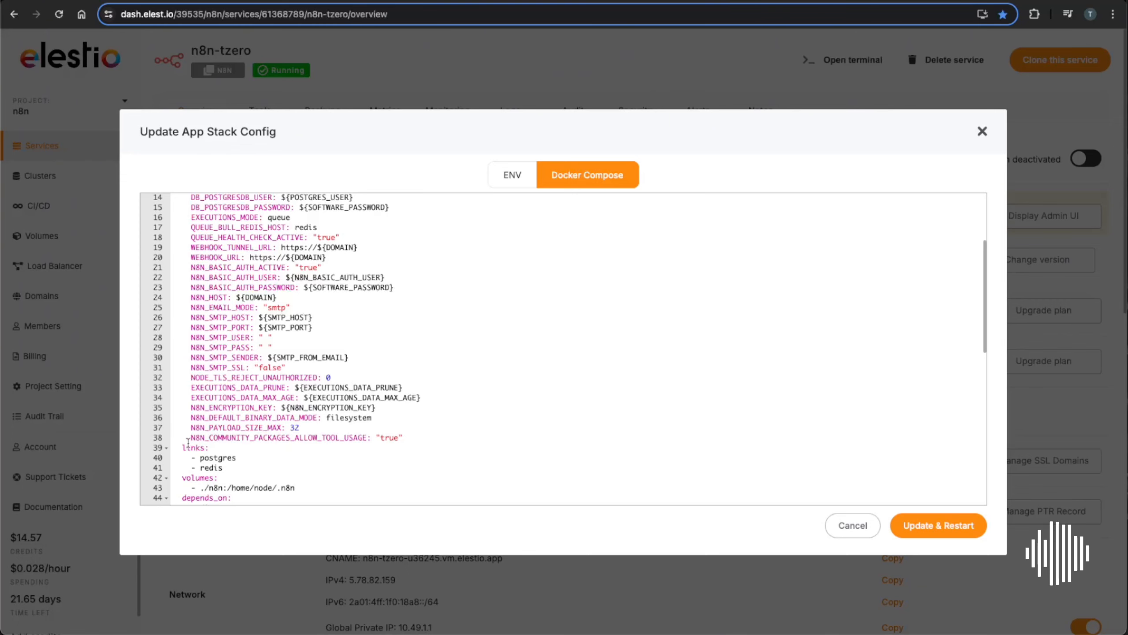
{"action": "left_click_drag", "start_coordinate": [190, 437], "coordinate": [407, 436]}
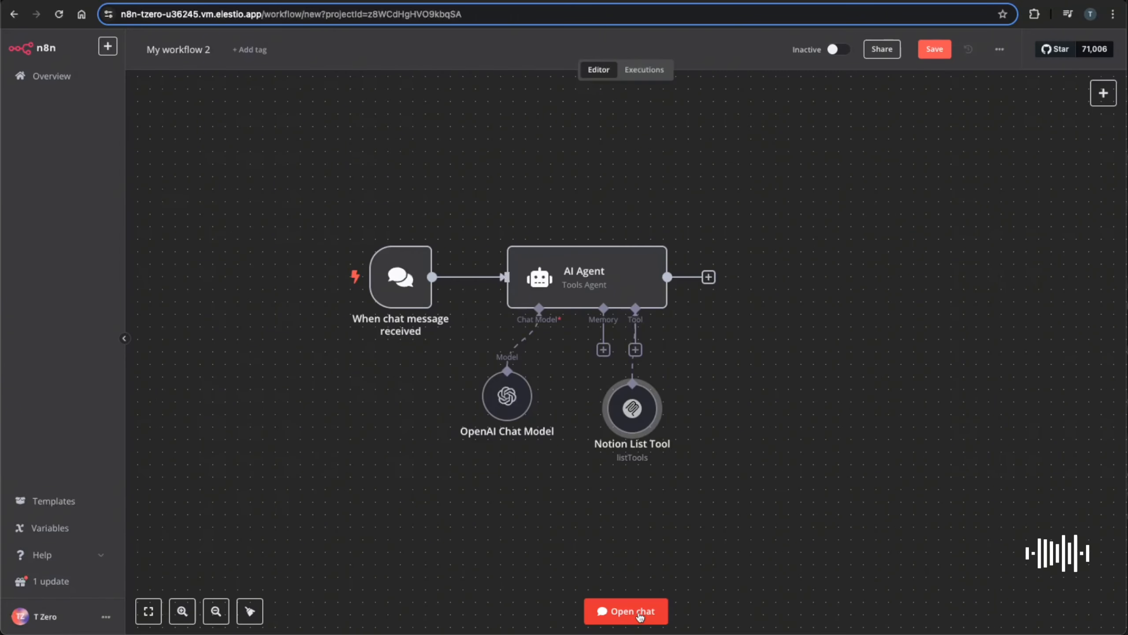
- Ask the agent 'list all available tools' in the n8n test chat
{"action": "left_click", "coordinate": [640, 611]}
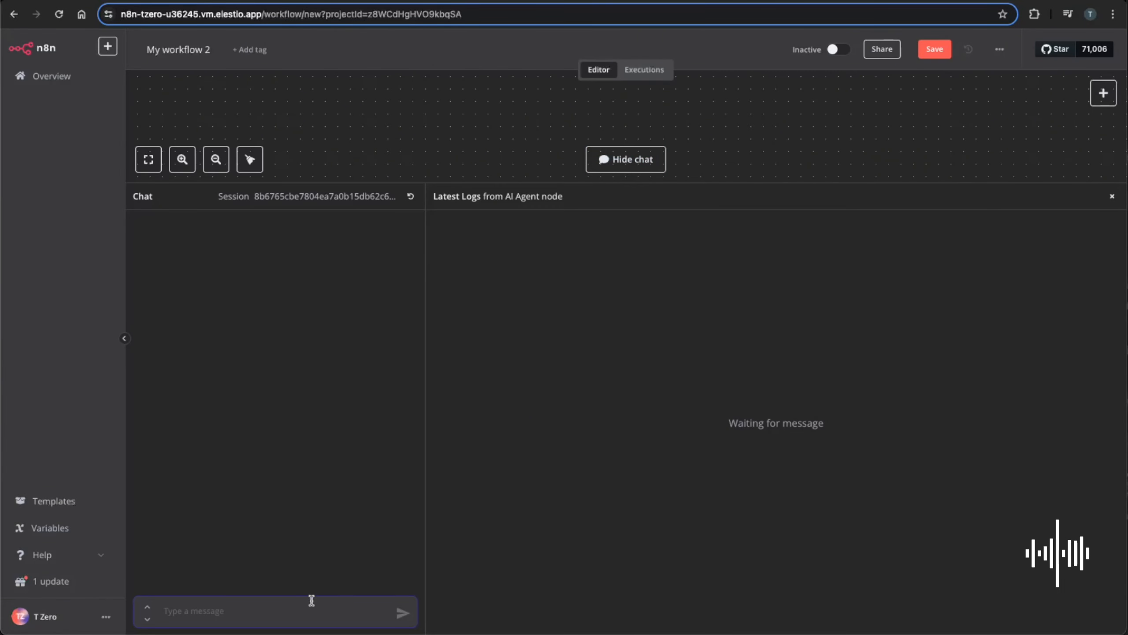
{"action": "type", "text": "list"}
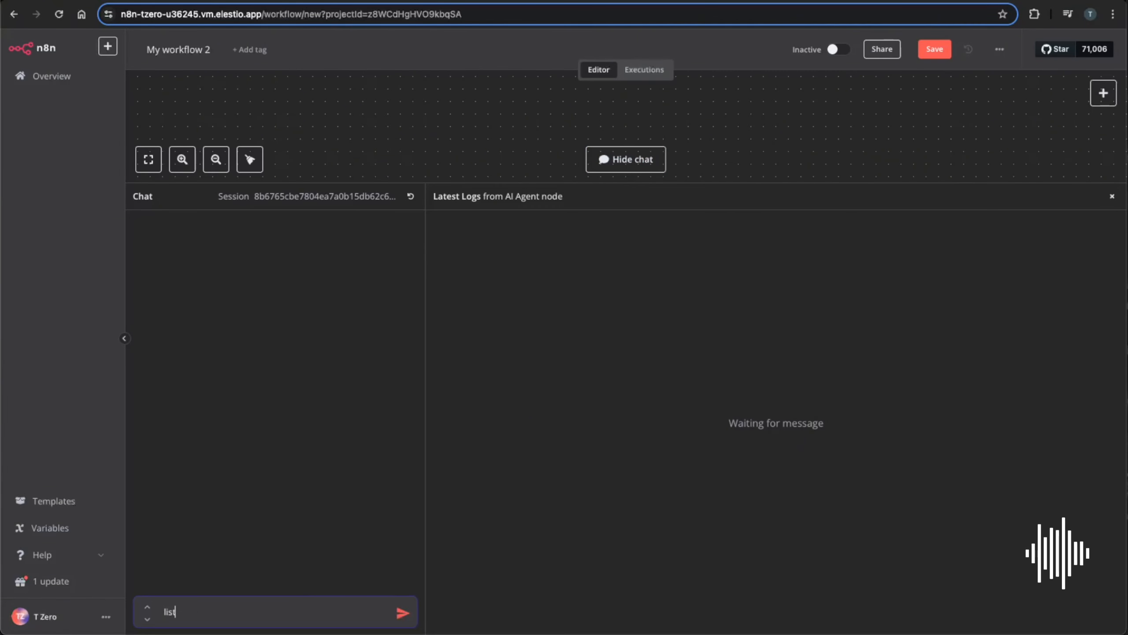
{"action": "type", "text": " all available tools"}
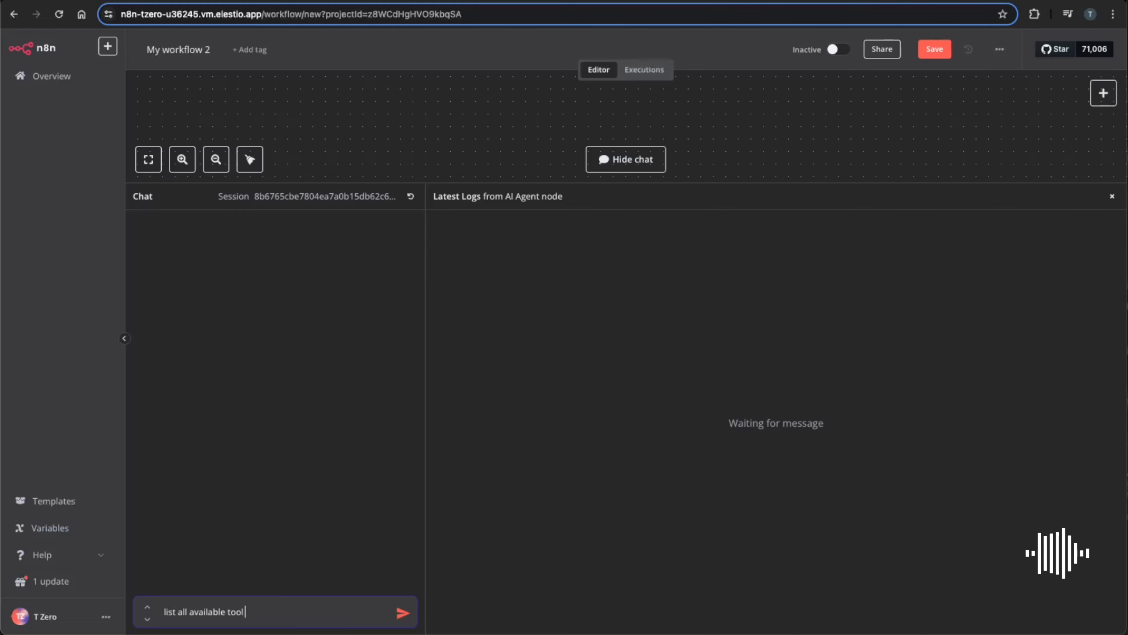
{"action": "key", "text": "Return"}
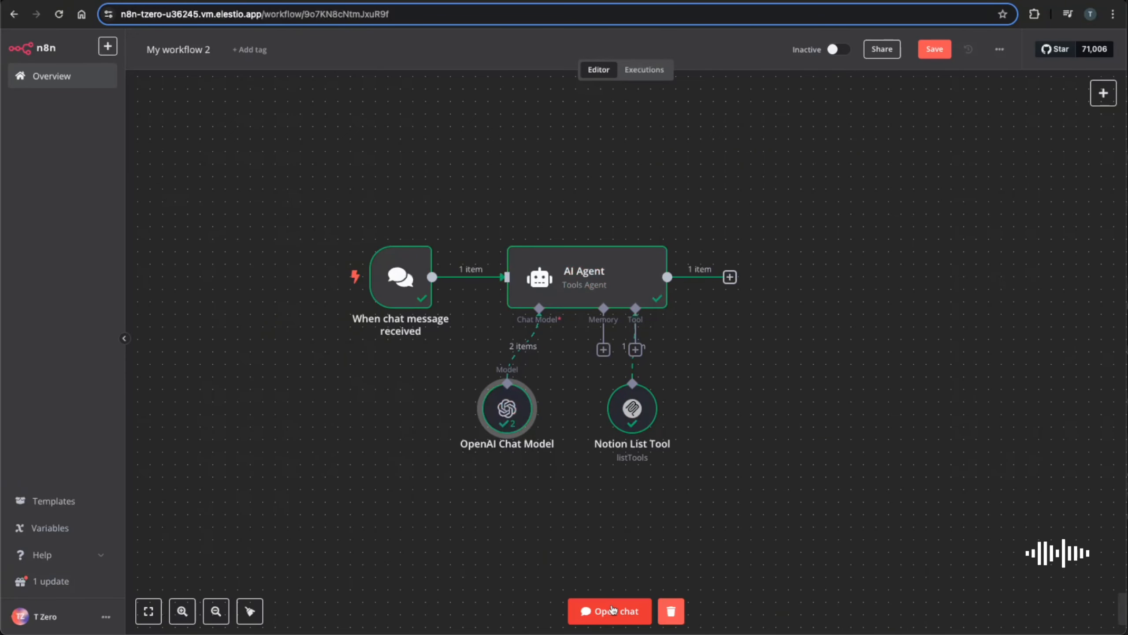
- Read the reply, highlighting notion_create_page, its 'Creates a Page inside a parent page' description and parent_page field
{"action": "left_click", "coordinate": [612, 610]}
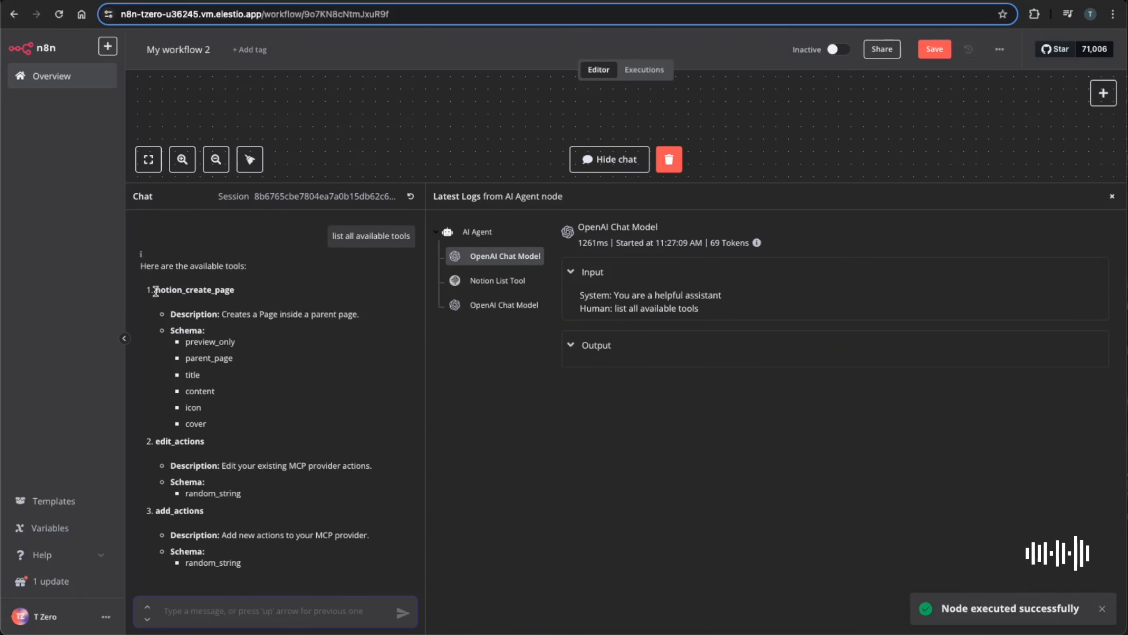
{"action": "left_click_drag", "start_coordinate": [155, 289], "coordinate": [272, 305]}
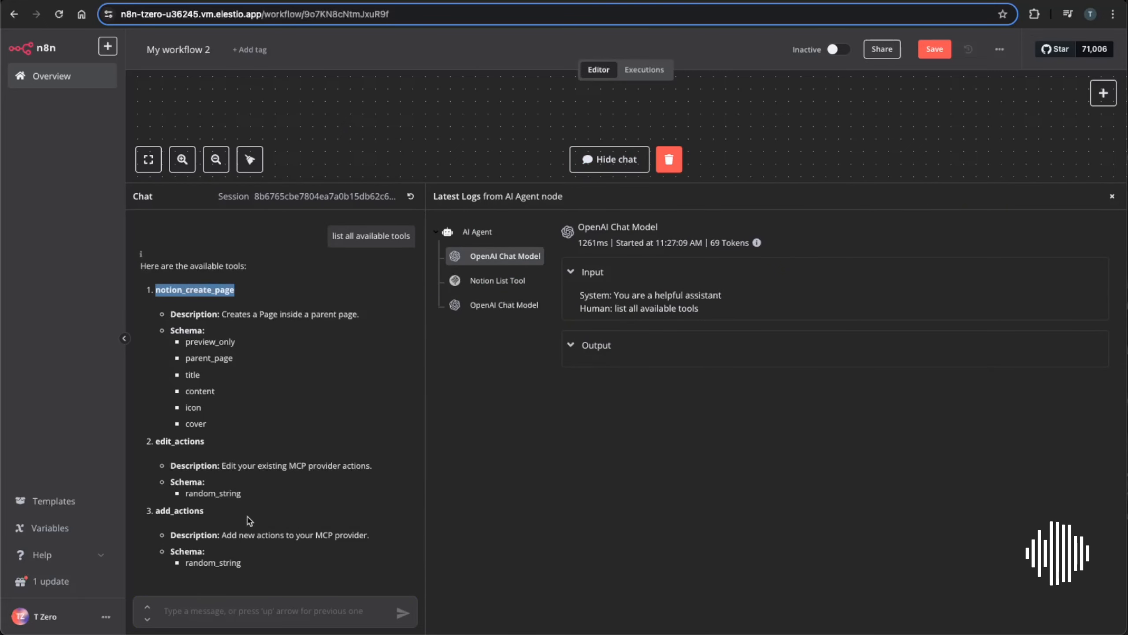
{"action": "left_click", "coordinate": [298, 420]}
{"action": "left_click_drag", "start_coordinate": [171, 314], "coordinate": [328, 314]}
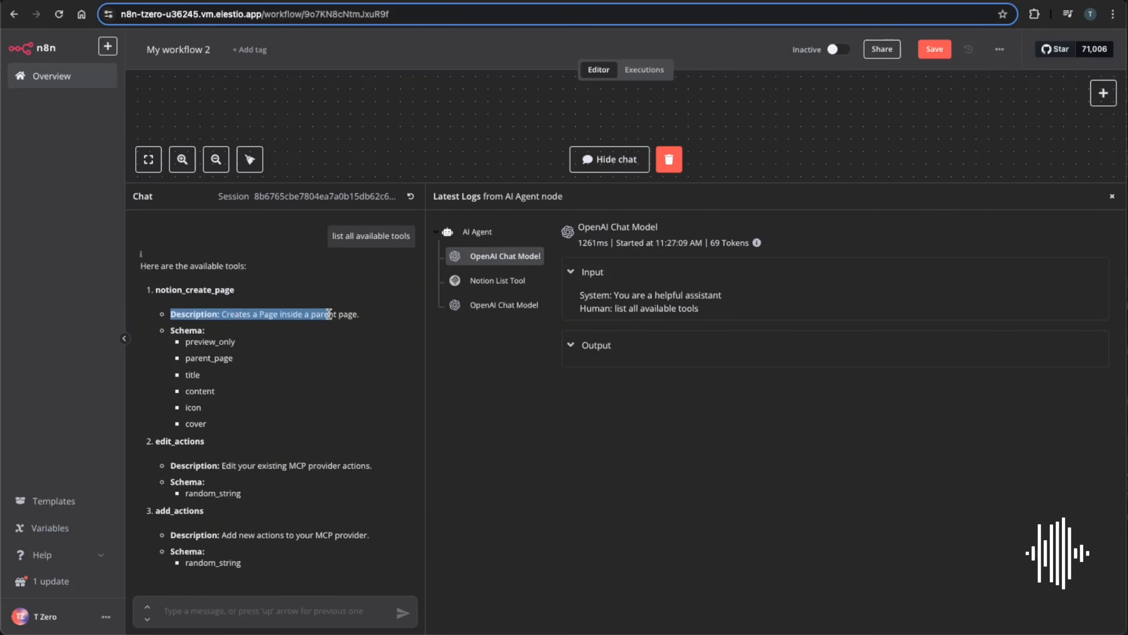
{"action": "left_click", "coordinate": [224, 317]}
{"action": "left_click_drag", "start_coordinate": [224, 317], "coordinate": [375, 321]}
{"action": "left_click", "coordinate": [193, 348]}
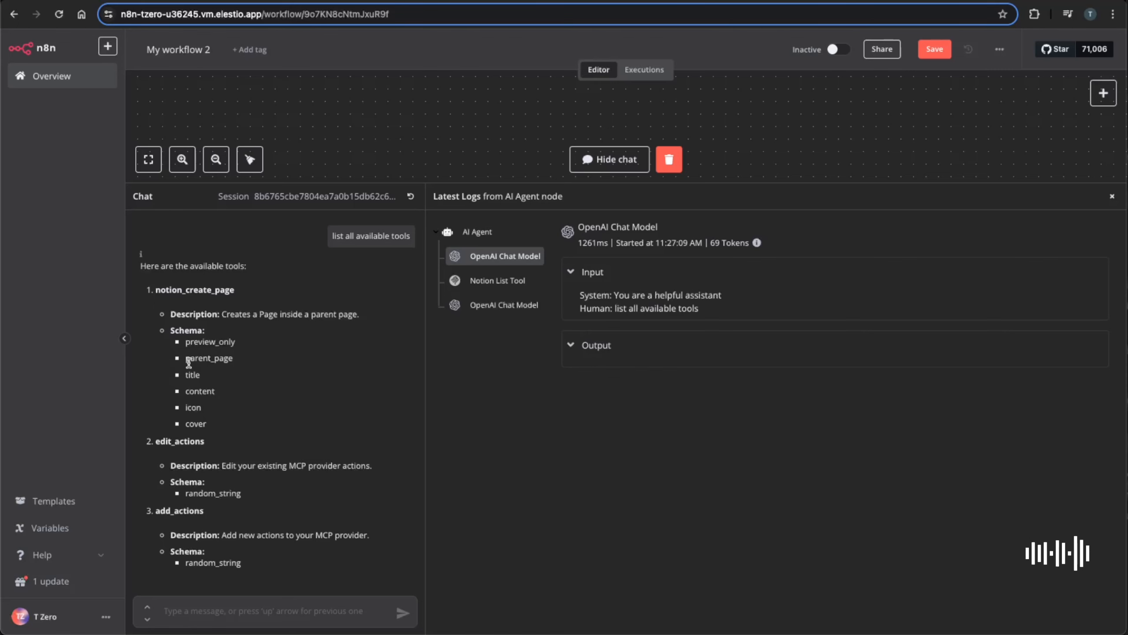
{"action": "left_click_drag", "start_coordinate": [188, 362], "coordinate": [249, 364]}
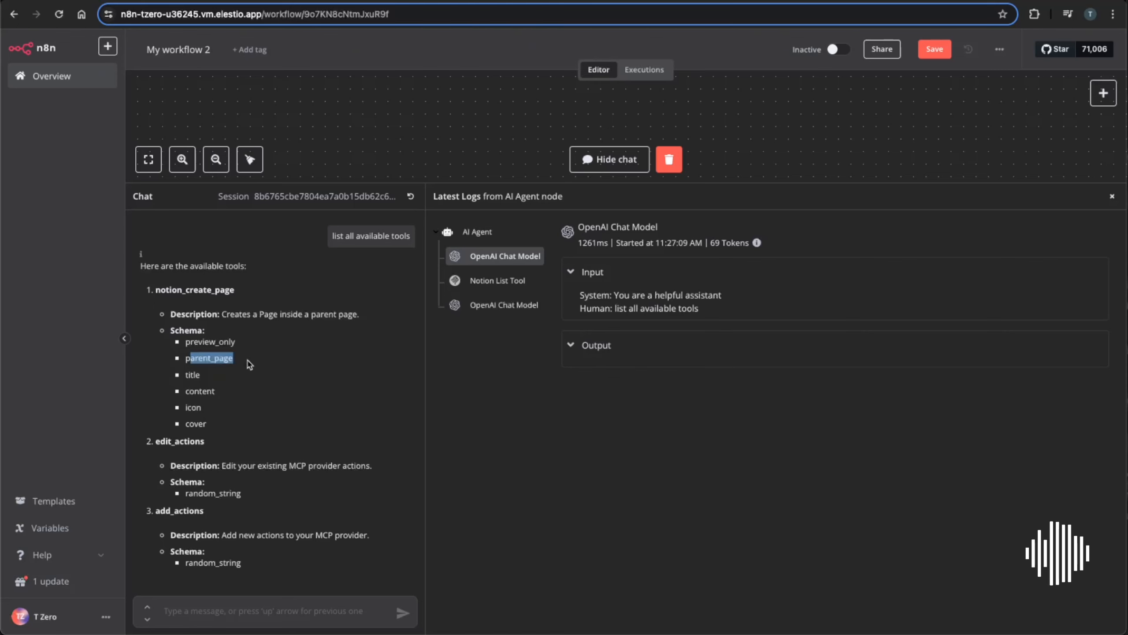
{"action": "left_click", "coordinate": [289, 376]}
- Duplicate the Notion List Tool node as Notion List Tool1 and connect it to the AI Agent's Tool input
{"action": "left_click", "coordinate": [609, 159]}
{"action": "right_click", "coordinate": [627, 408]}
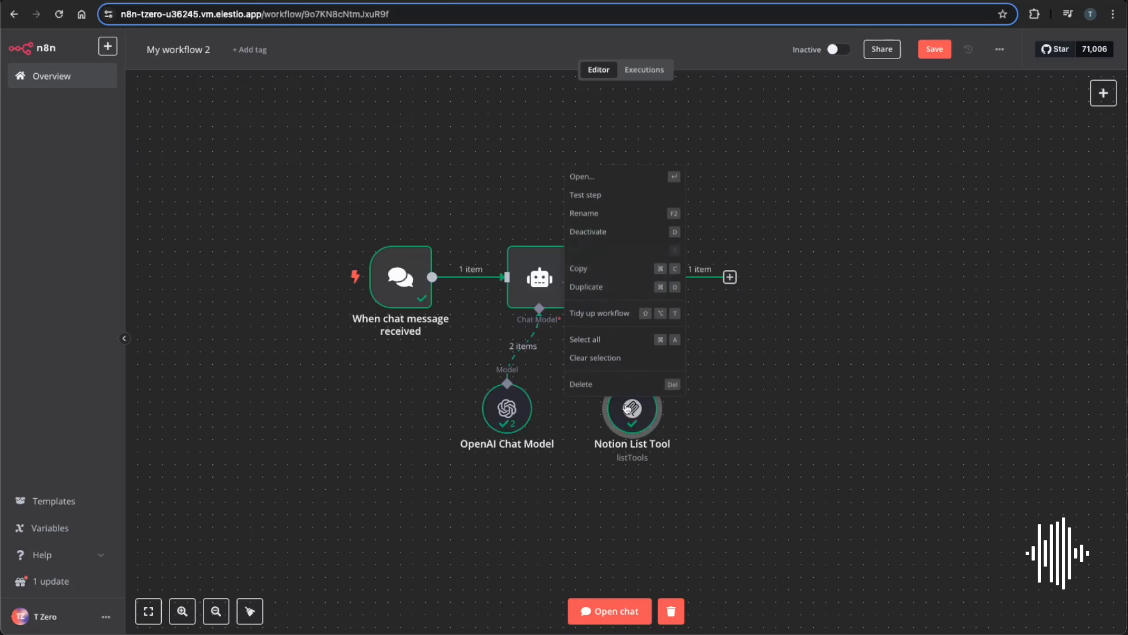
{"action": "left_click", "coordinate": [586, 286]}
{"action": "left_click_drag", "start_coordinate": [719, 439], "coordinate": [676, 411]}
{"action": "left_click_drag", "start_coordinate": [638, 352], "coordinate": [690, 398]}
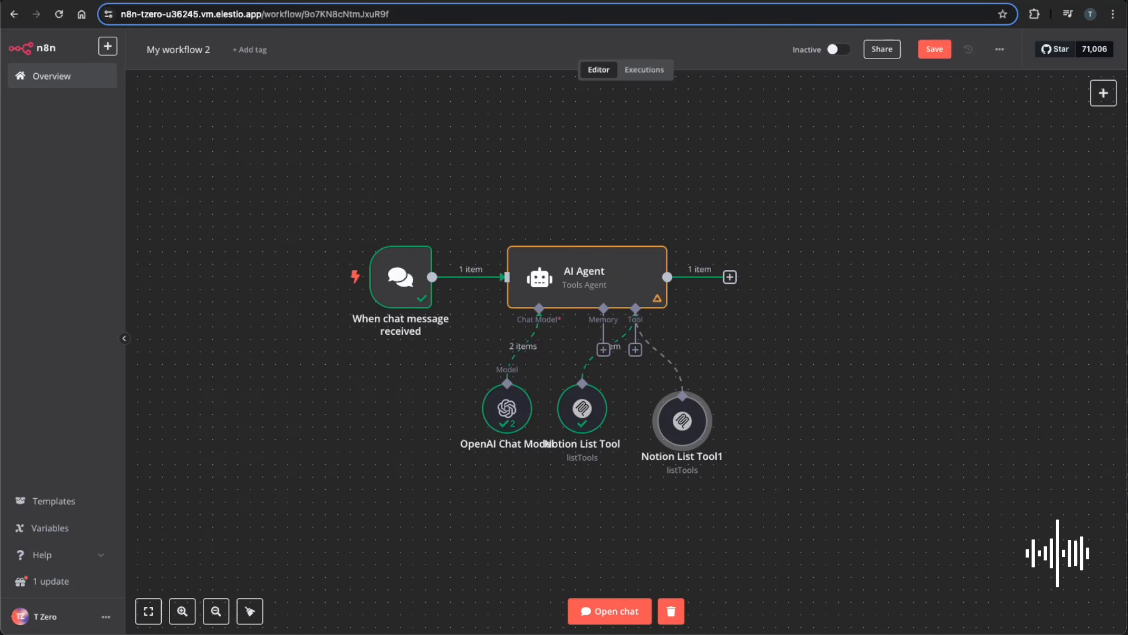
- Set Notion List Tool1's tool description to Set Manually
{"action": "double_click", "coordinate": [682, 413]}
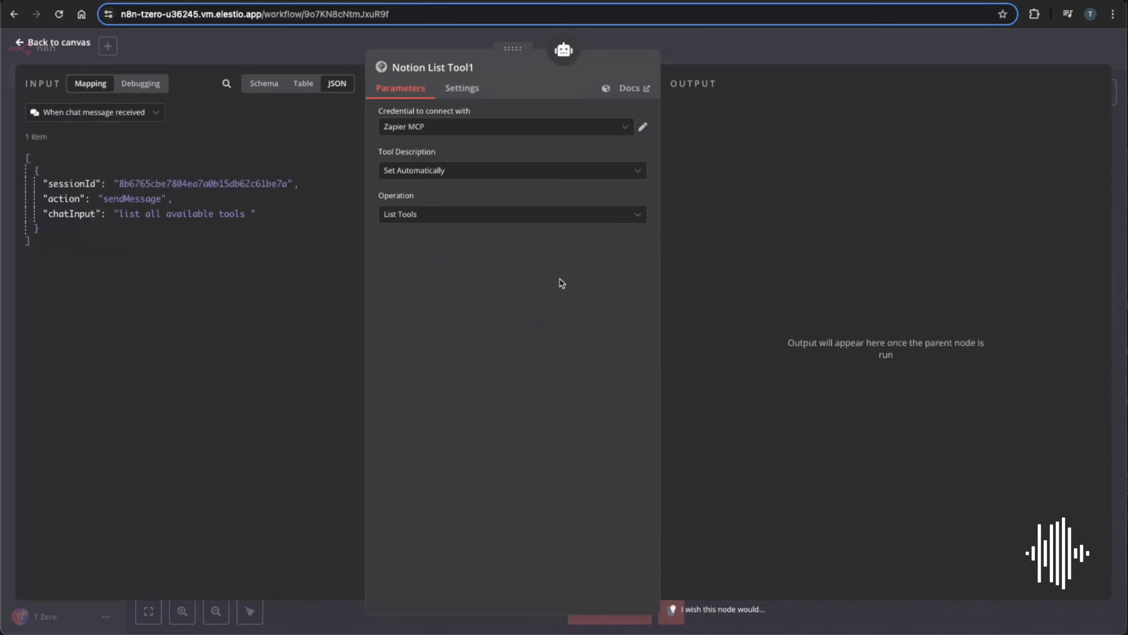
{"action": "left_click", "coordinate": [490, 172]}
{"action": "left_click", "coordinate": [466, 249]}
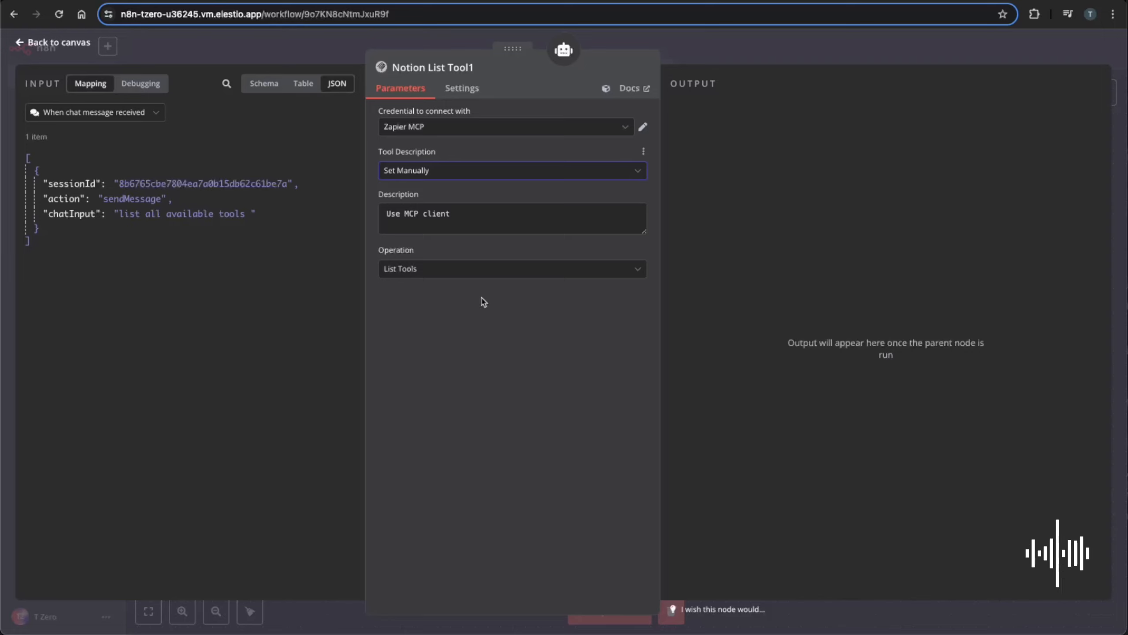
- Replace the description with 'call this tool to create a notion page using:' and copy notion_create_page from the chat
{"action": "triple_click", "coordinate": [461, 217]}
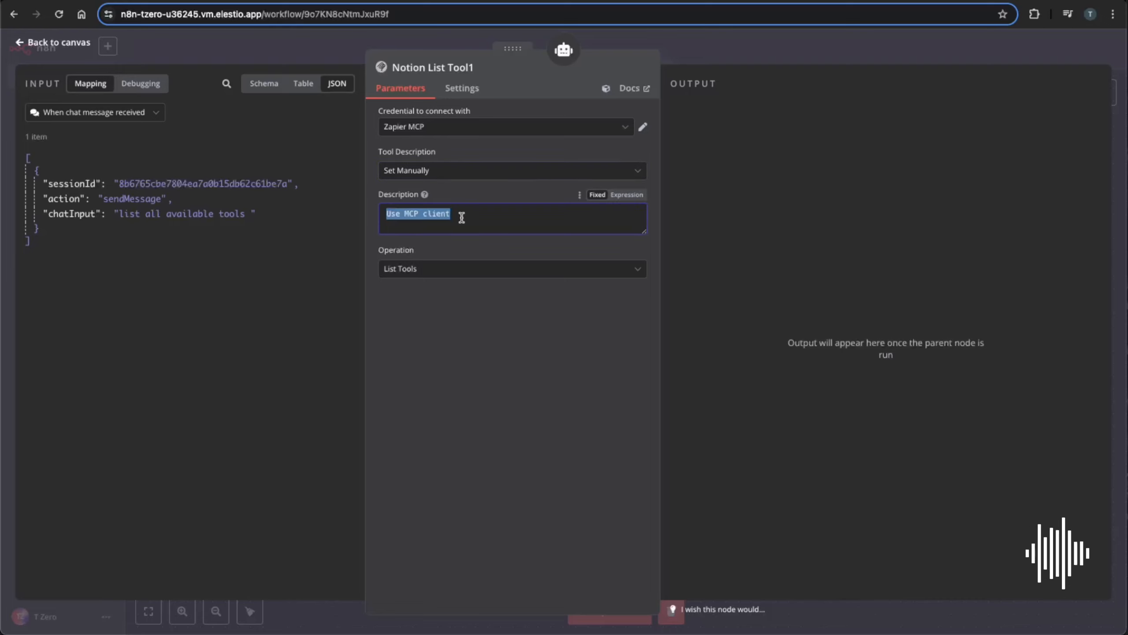
{"action": "type", "text": "call th"}
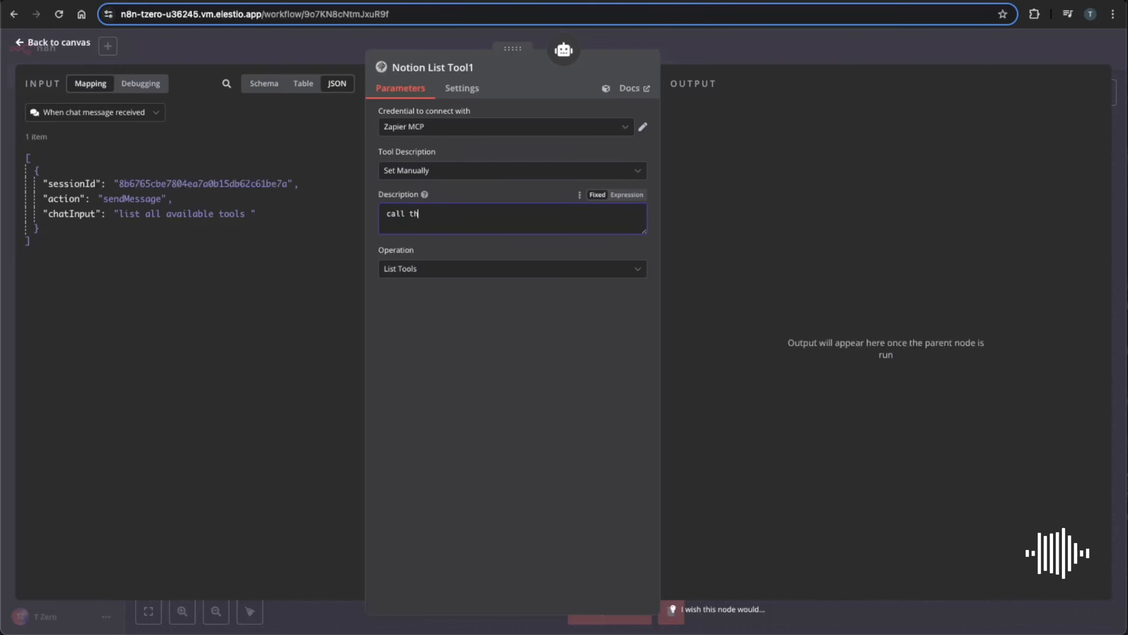
{"action": "type", "text": "is tool to create a "}
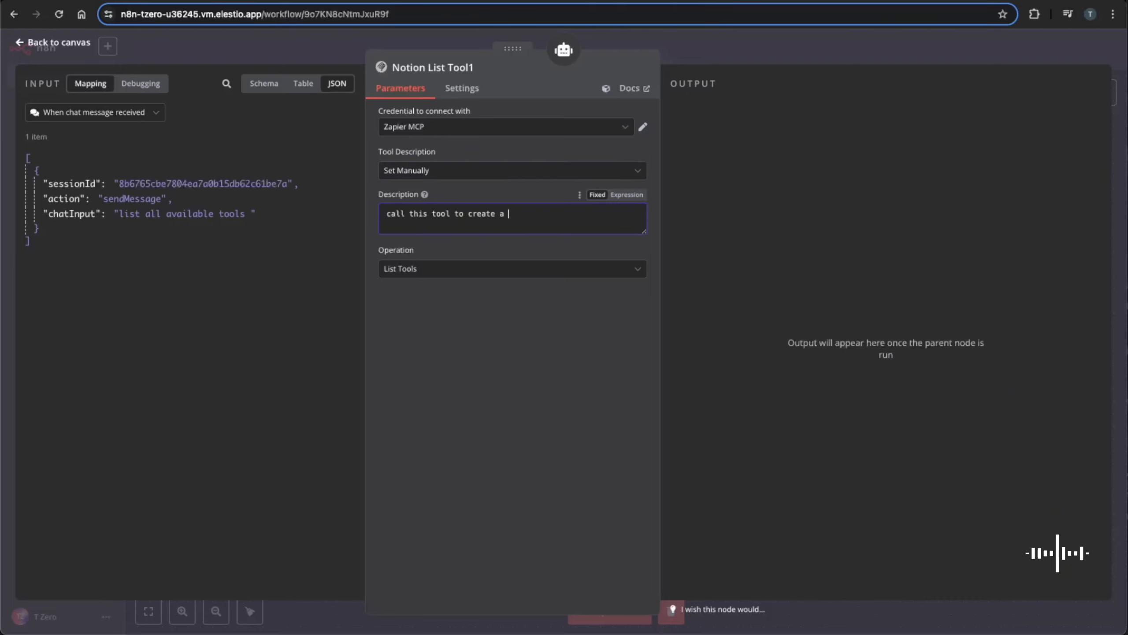
{"action": "type", "text": "notion page "}
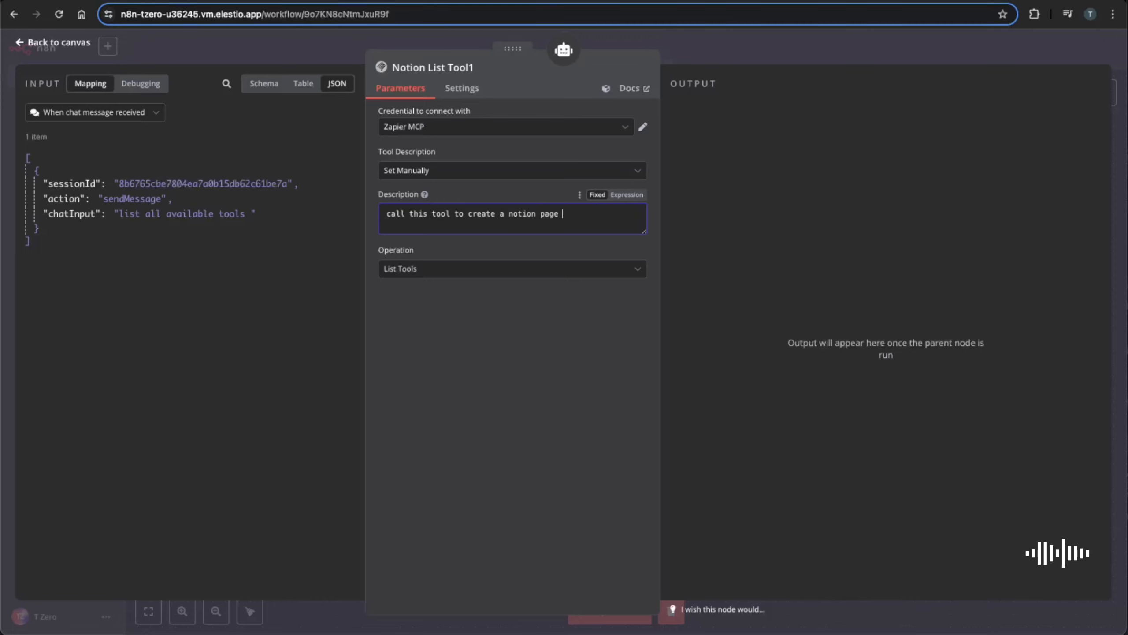
{"action": "type", "text": "using:"}
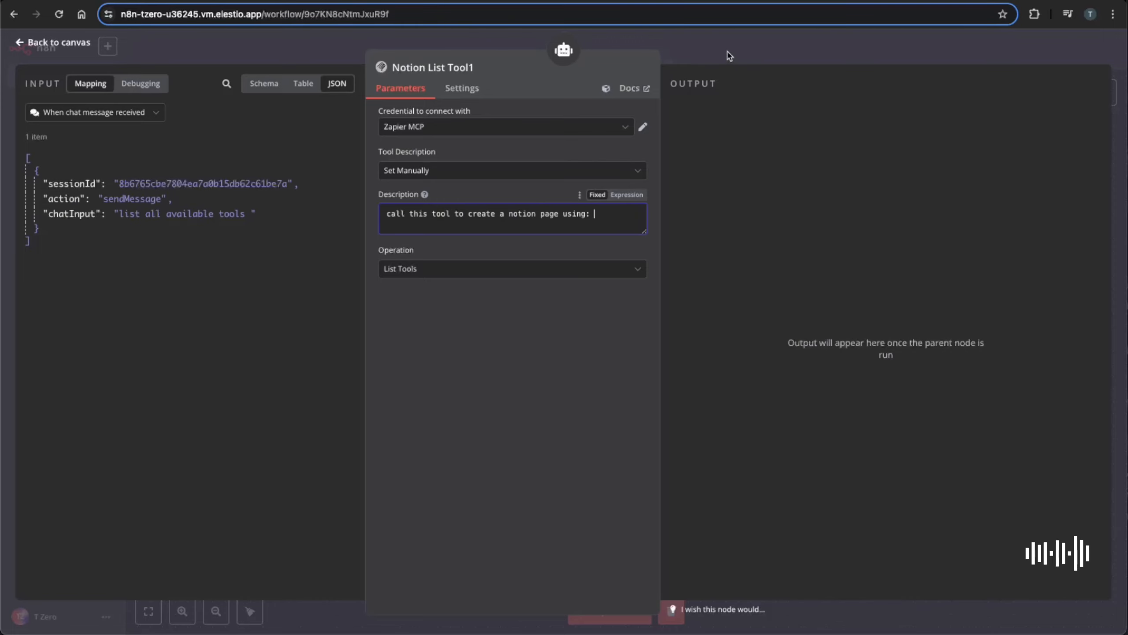
{"action": "left_click", "coordinate": [730, 55]}
{"action": "left_click", "coordinate": [609, 609]}
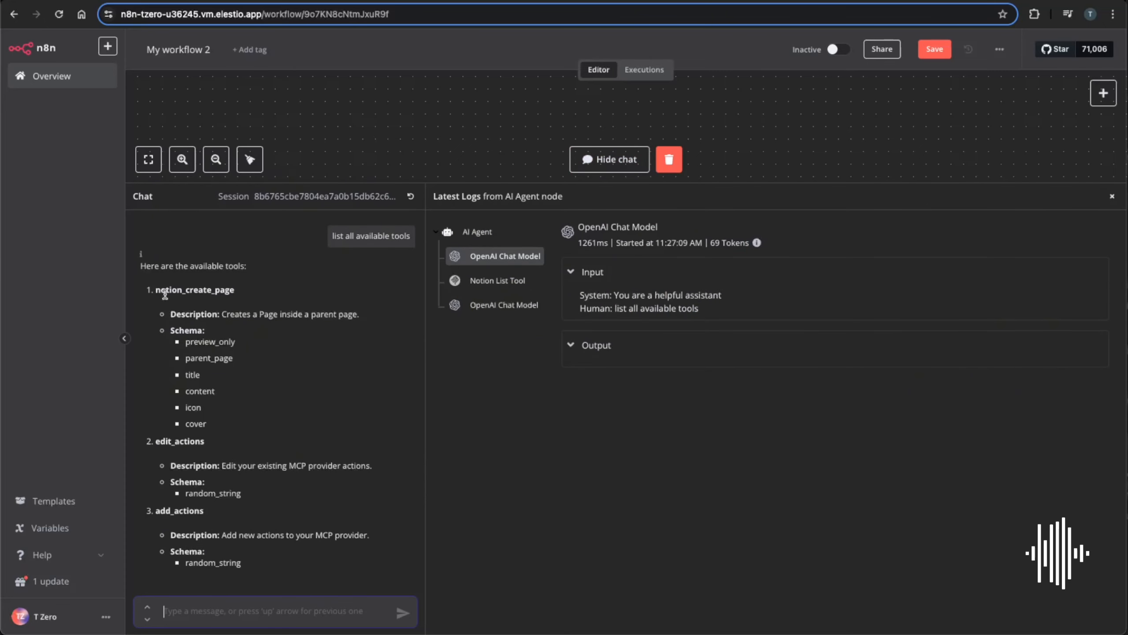
{"action": "left_click_drag", "start_coordinate": [156, 289], "coordinate": [234, 289]}
{"action": "key", "text": "super+c"}
{"action": "right_click", "coordinate": [215, 289]}
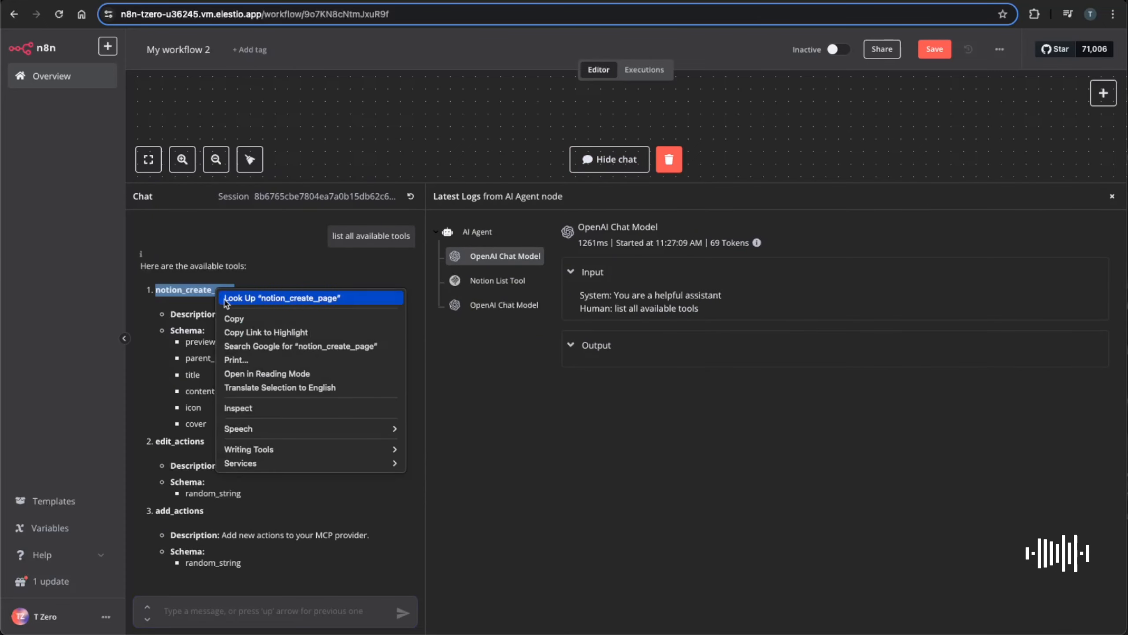
{"action": "left_click", "coordinate": [231, 309]}
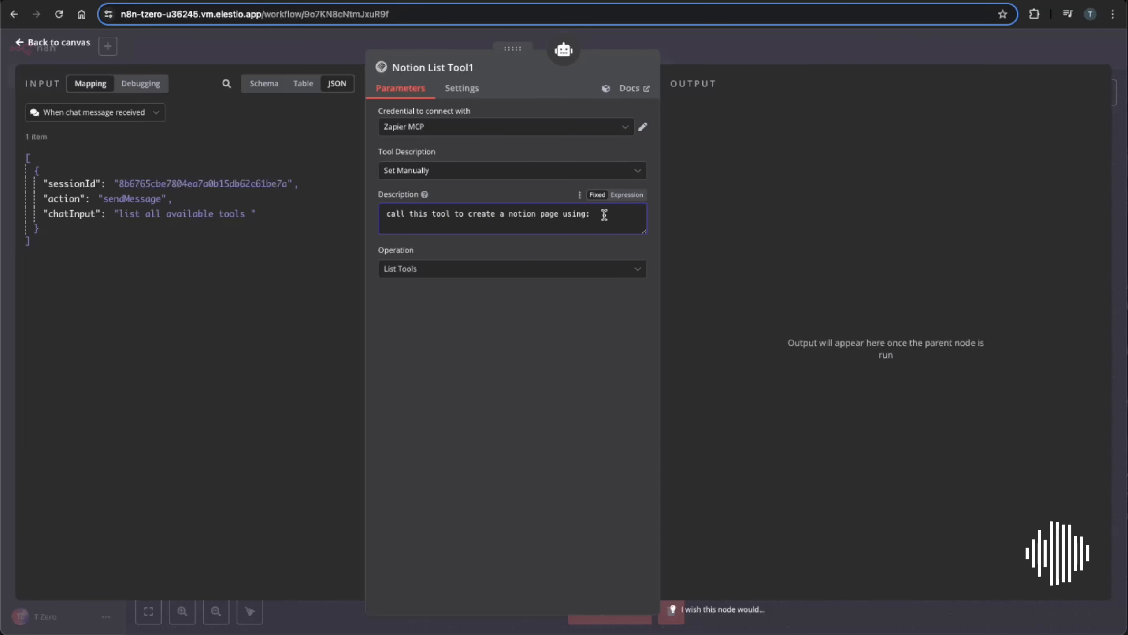
- Append notion_create_page with the parameters "parent_page", "title", "content" to the description
{"action": "key", "text": "super+v"}
{"action": "type", "text": "with the parameters"}
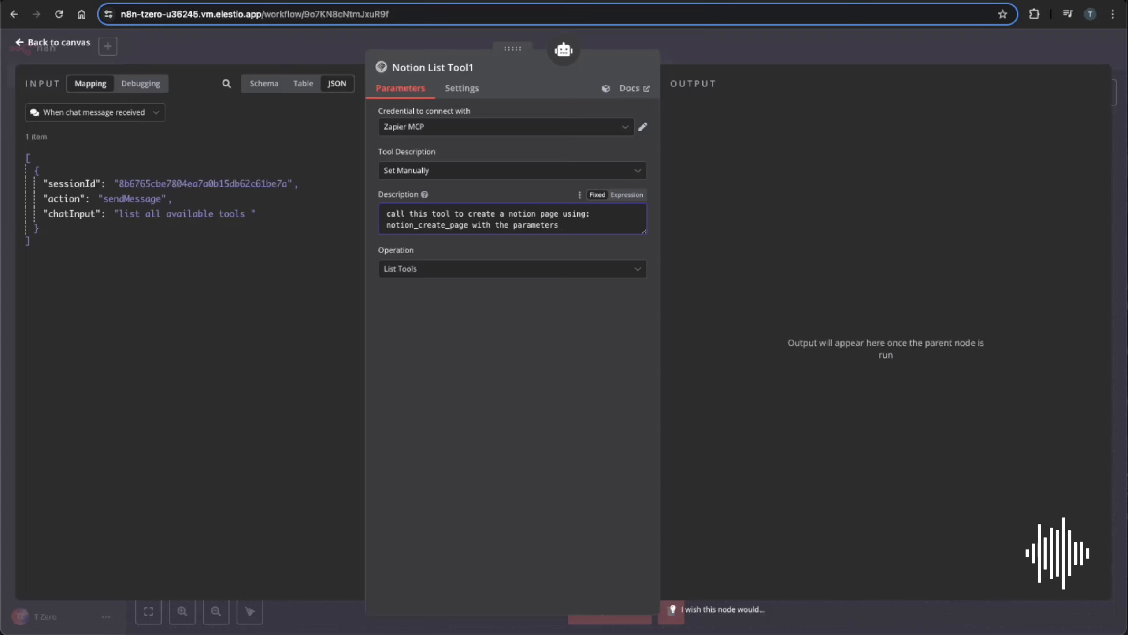
{"action": "key", "text": "super+Tab"}
{"action": "left_click", "coordinate": [582, 226]}
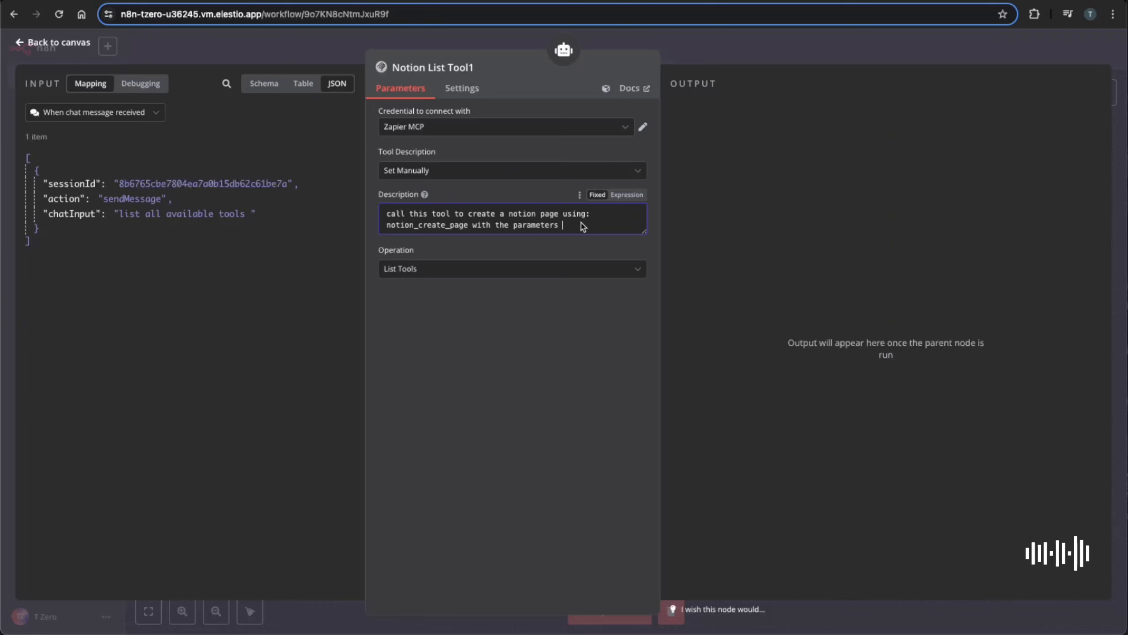
{"action": "type", "text": "\"parent_p"}
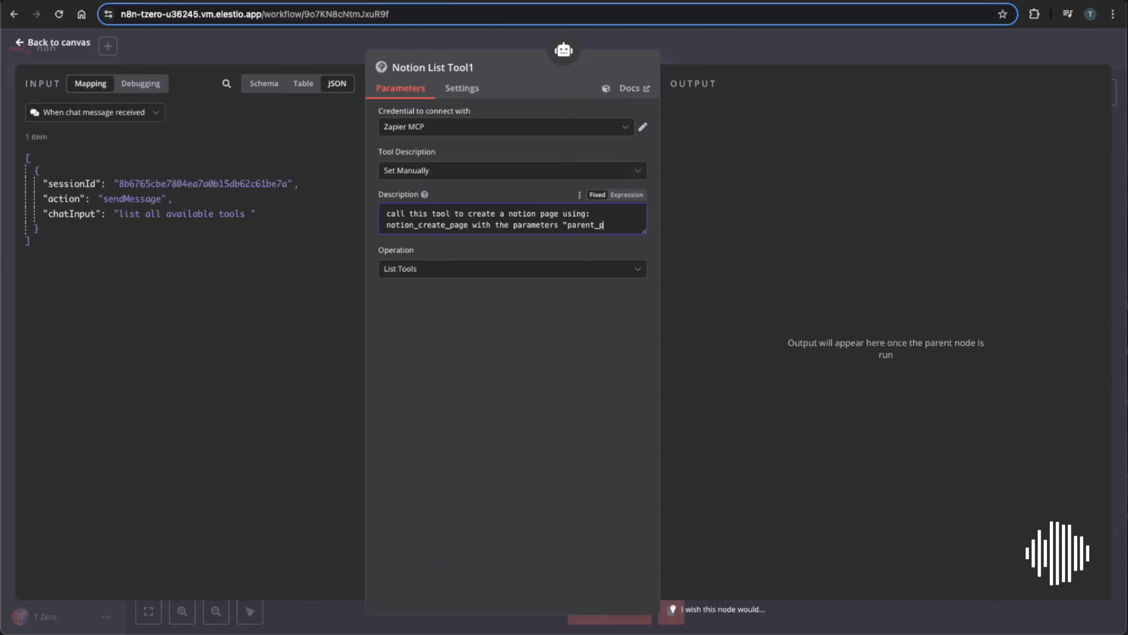
{"action": "type", "text": "age\", \"title\", \"conten"}
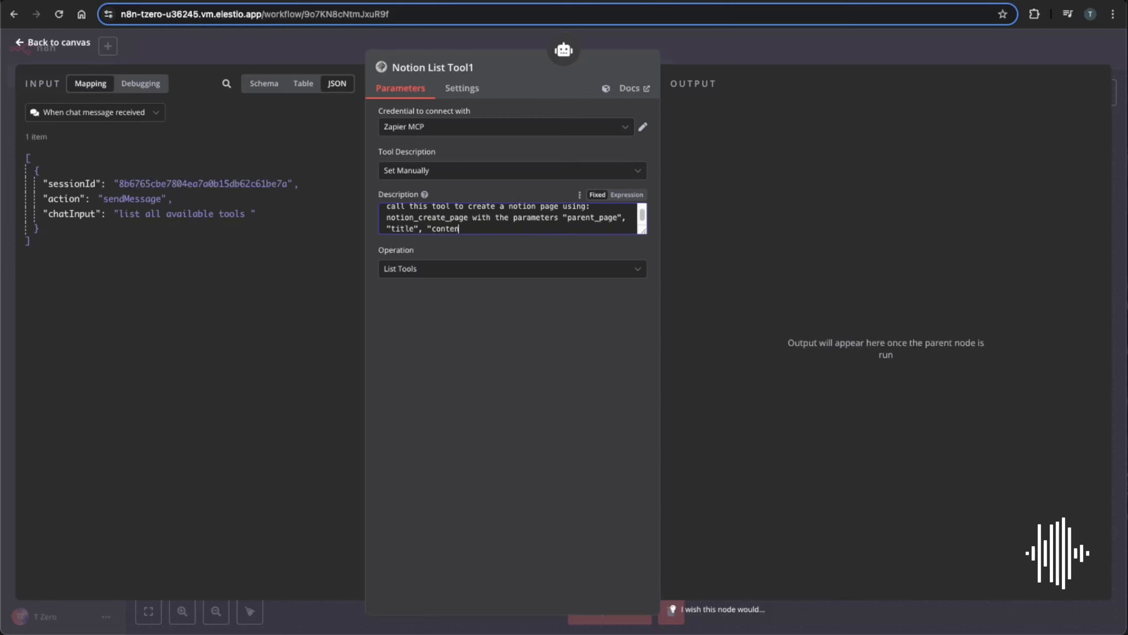
{"action": "type", "text": "t\""}
{"action": "left_click", "coordinate": [532, 296]}
{"action": "left_click", "coordinate": [533, 294]}
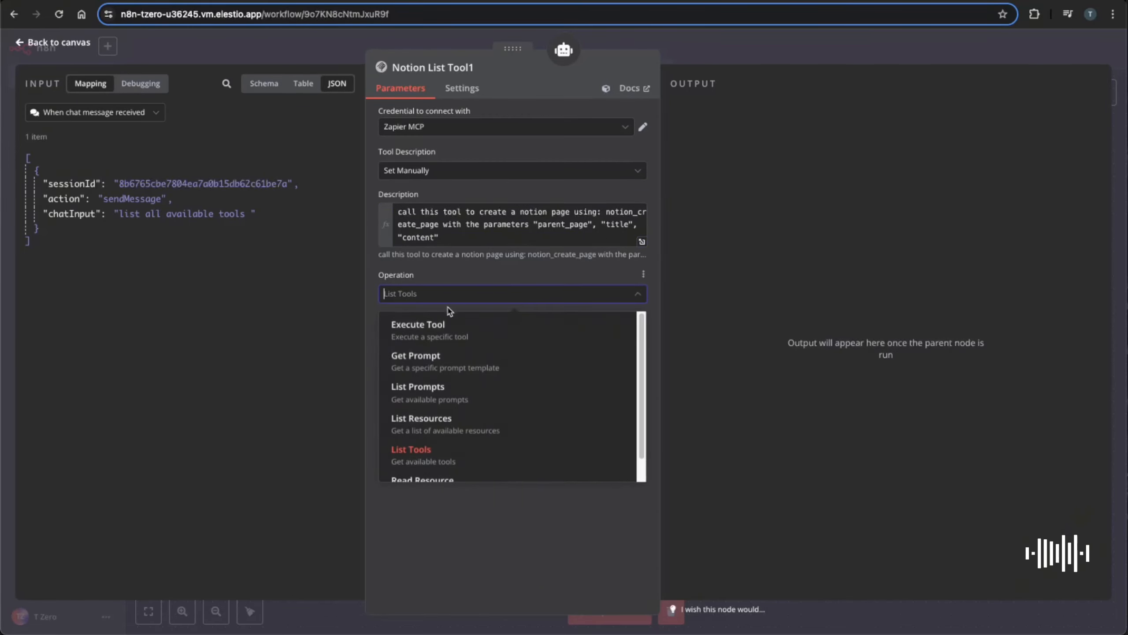
- Set Operation to Execute Tool, Tool Name to {{ $fromAI('tool_name') }}, and let the model fill Tool Parameters
{"action": "left_click", "coordinate": [448, 328]}
{"action": "left_click", "coordinate": [571, 335]}
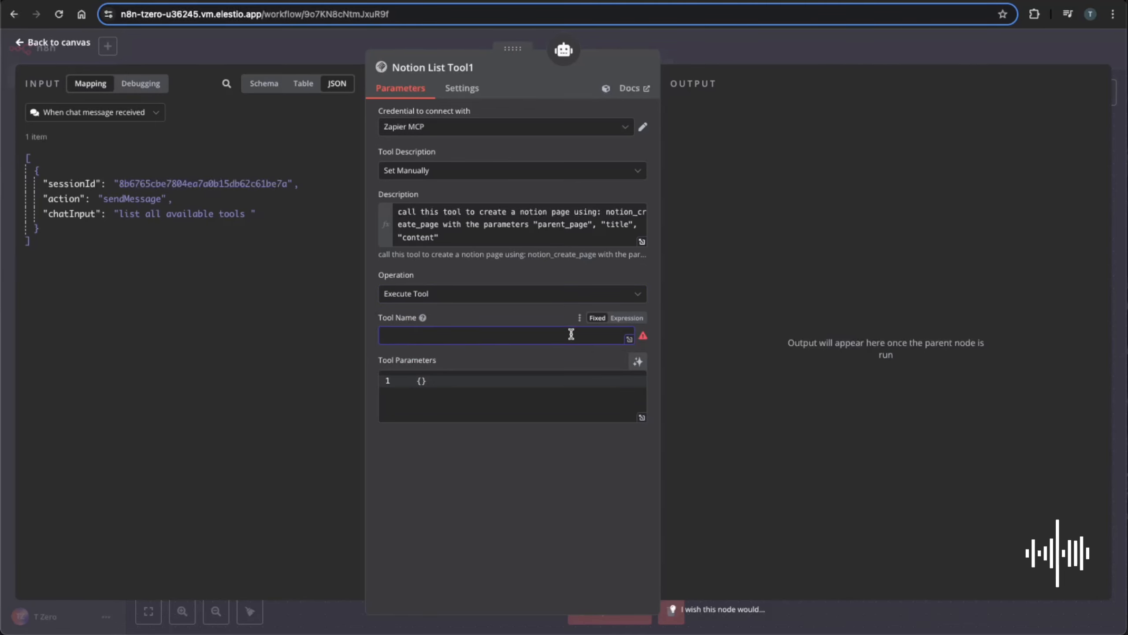
{"action": "type", "text": "{{ $"}
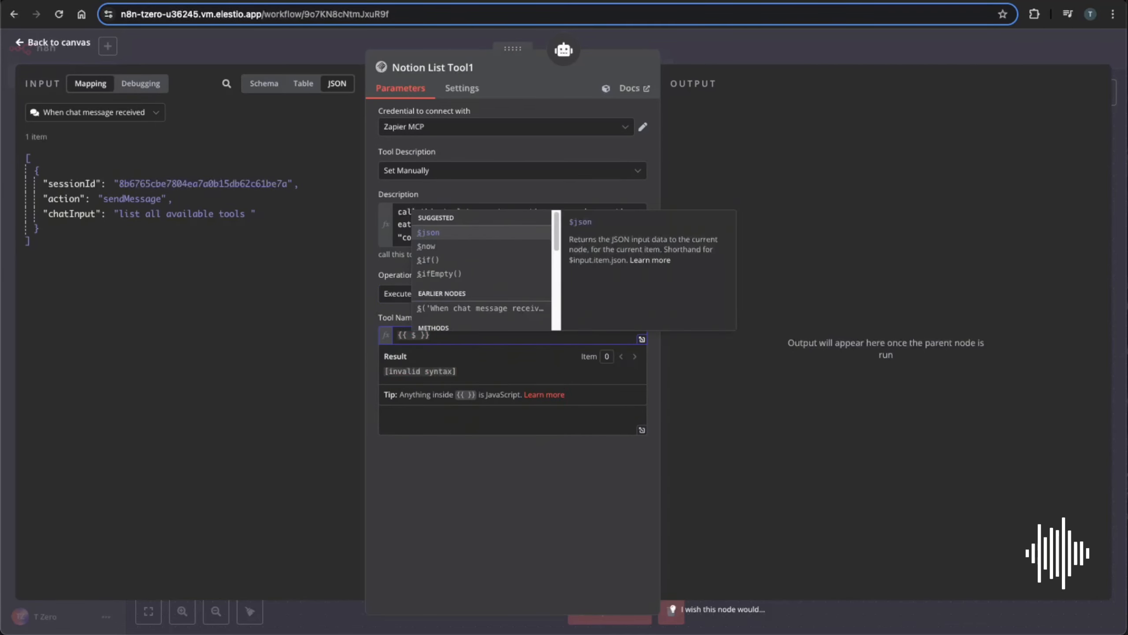
{"action": "type", "text": "fromAI('tool"}
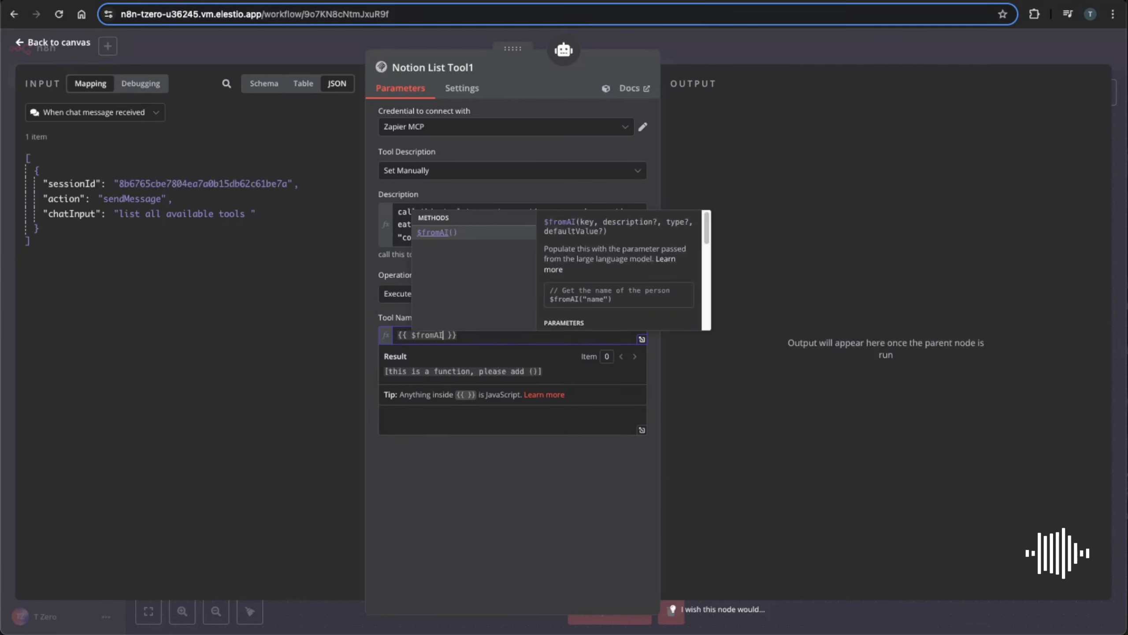
{"action": "type", "text": "_name"}
{"action": "left_click", "coordinate": [637, 391]}
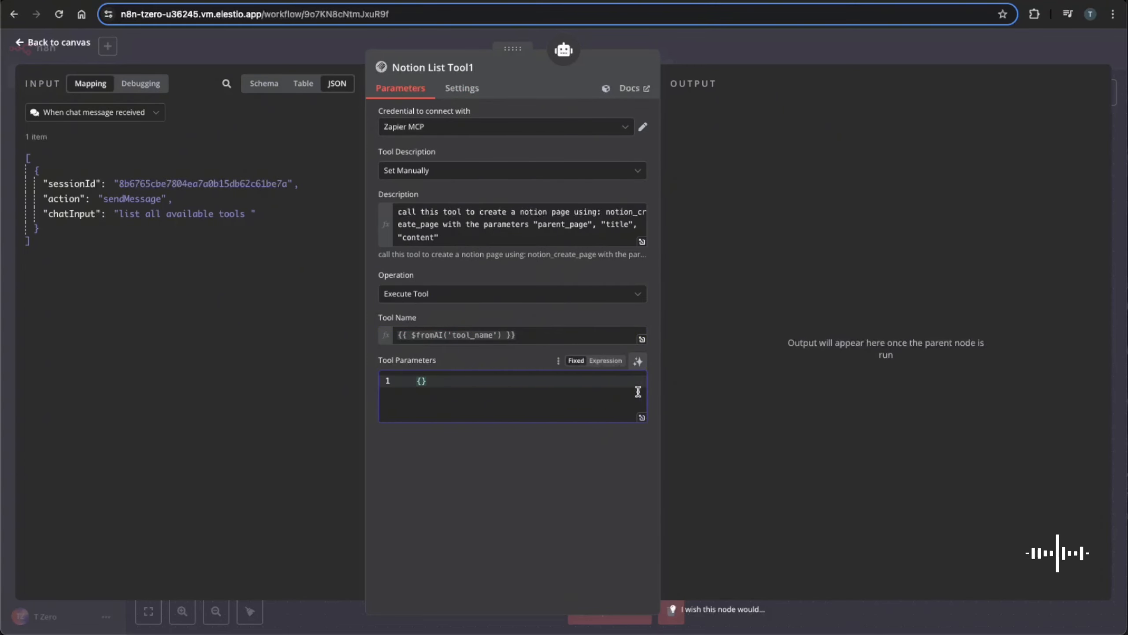
{"action": "left_click", "coordinate": [637, 362]}
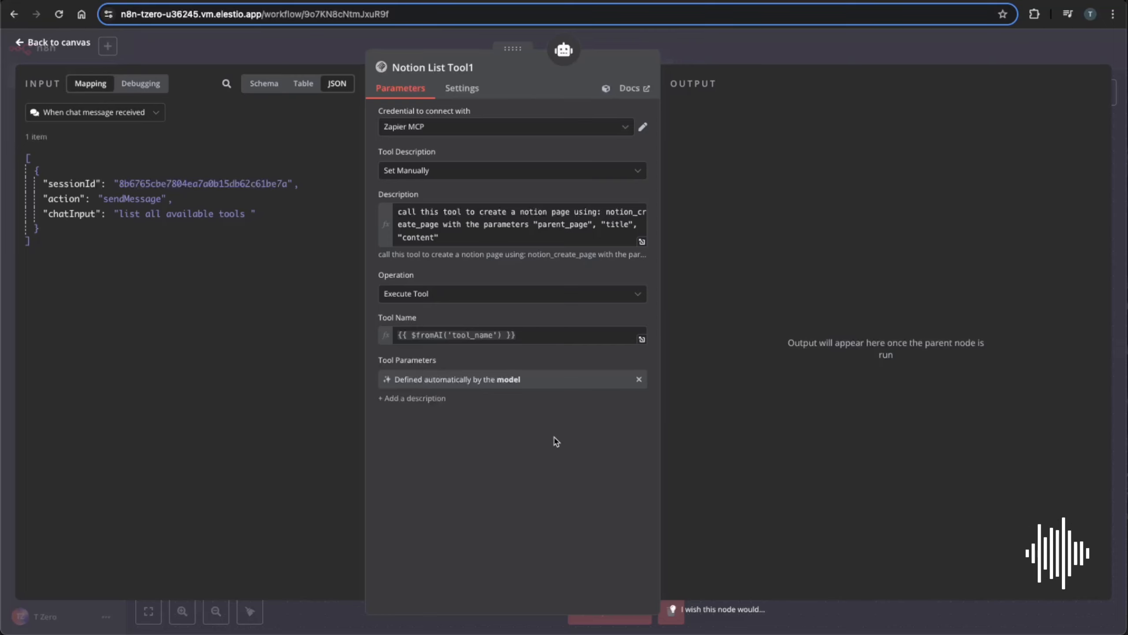
- Rename the node to 'Notion Execute tools' and return to the canvas
{"action": "left_click", "coordinate": [477, 68]}
{"action": "type", "text": "Notiona"}
{"action": "key", "text": "BackSpace"}
{"action": "type", "text": "Execute tools"}
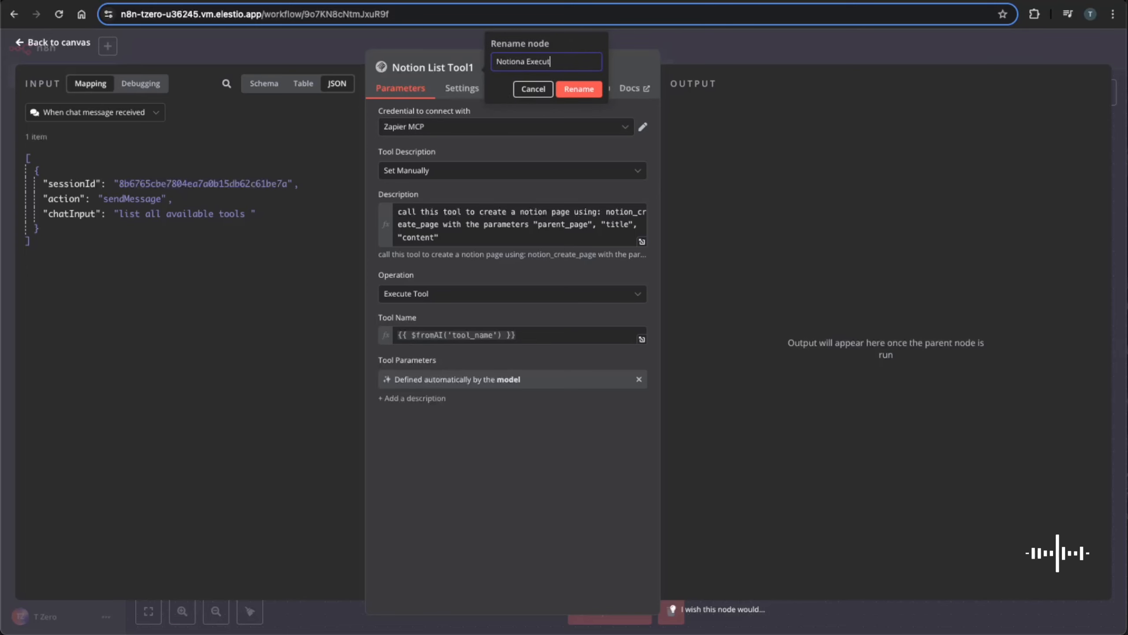
{"action": "key", "text": "Return"}
{"action": "key", "text": "Escape"}
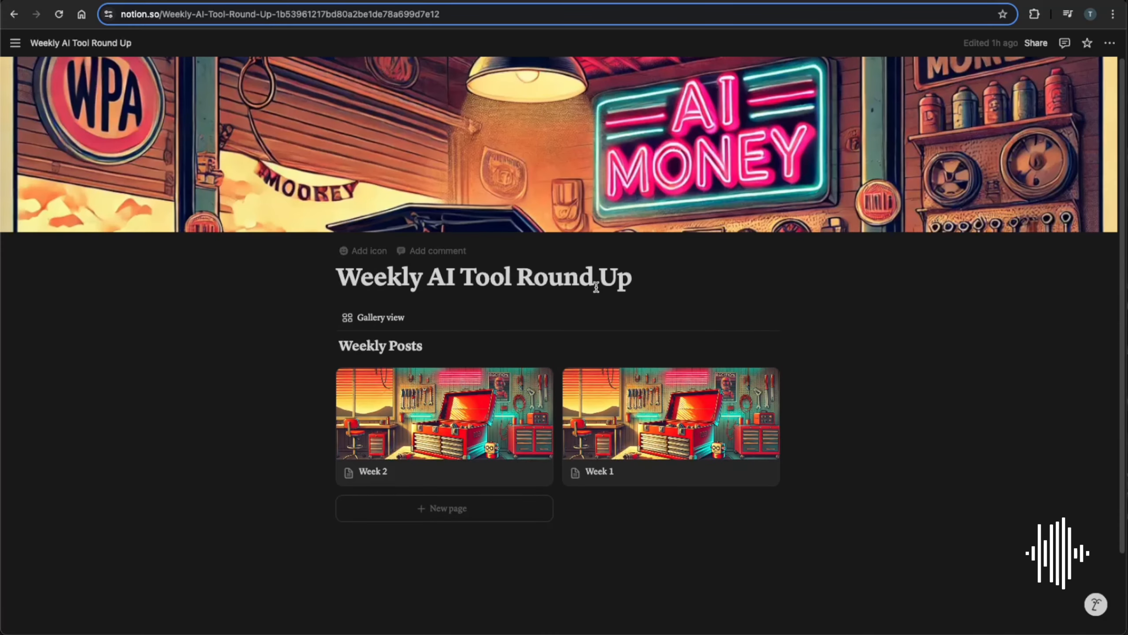
- Add an empty line below the Week 2 and Week 1 posts in Notion, then reopen the n8n chat
{"action": "left_click", "coordinate": [357, 556]}
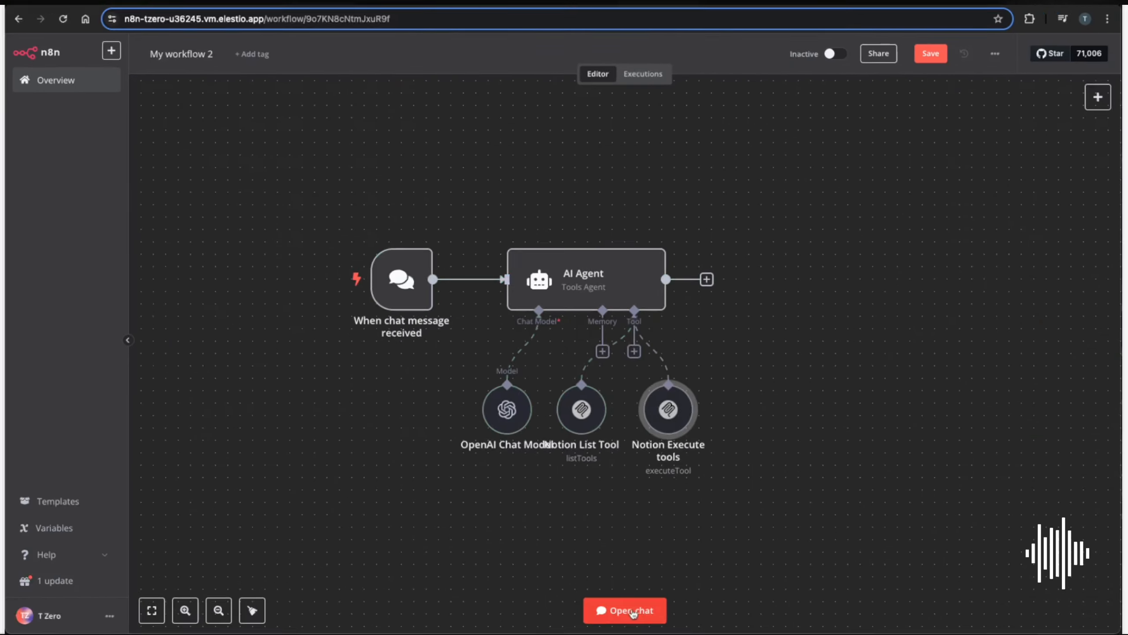
{"action": "left_click", "coordinate": [630, 609]}
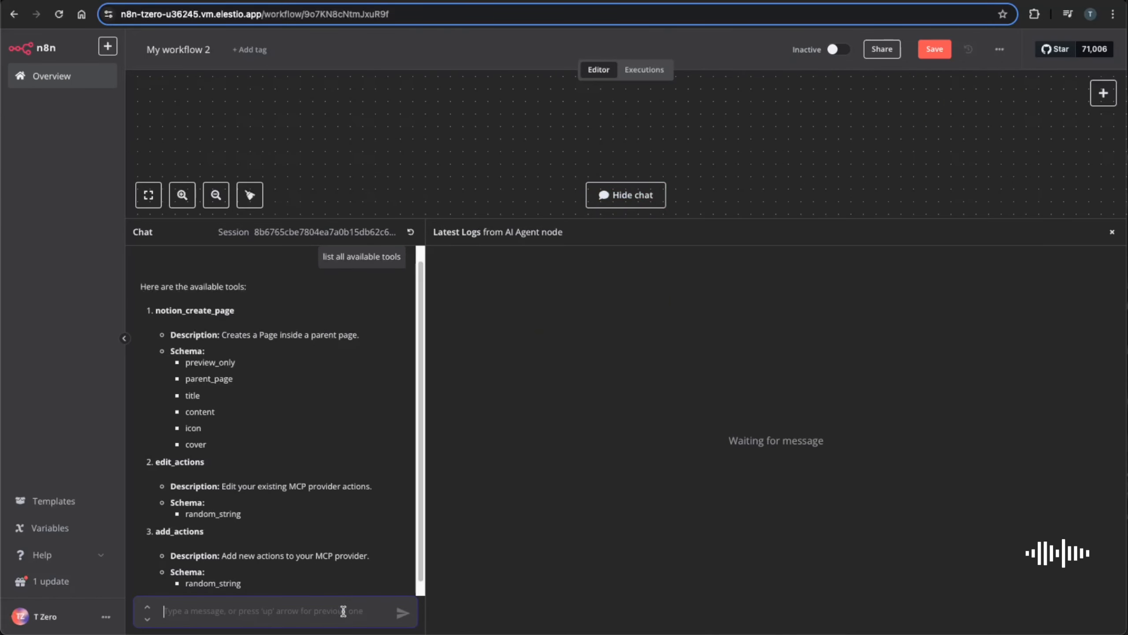
- Ask the agent to create a Notion page titled Hello under 'Weekly Tool Round Up' and watch it run
{"action": "type", "text": "create a"}
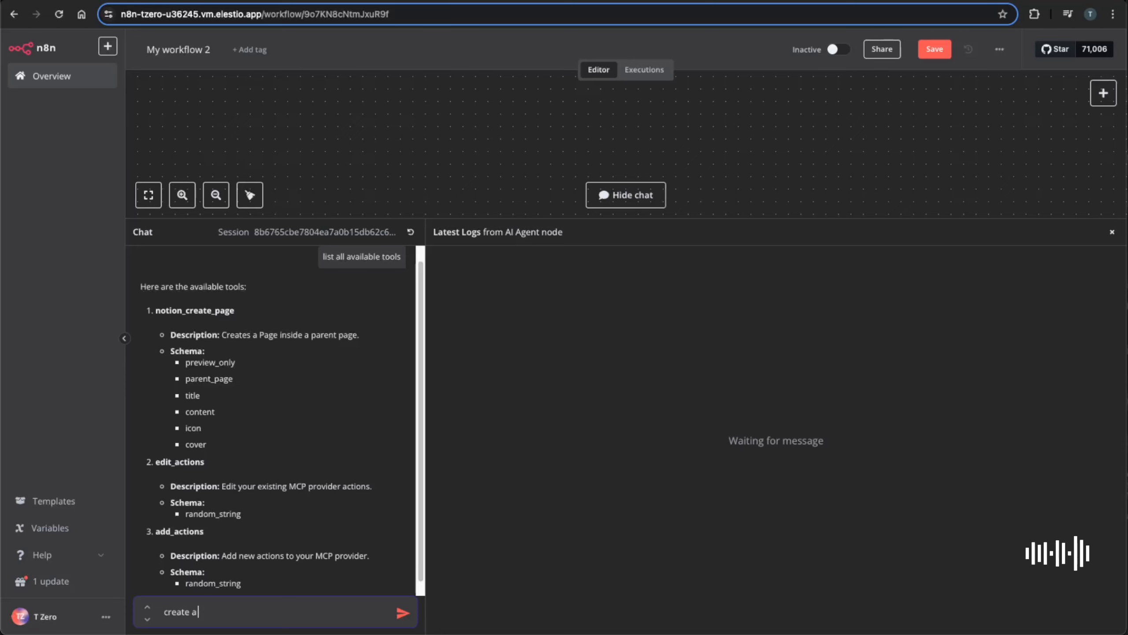
{"action": "type", "text": " new notion page in the"}
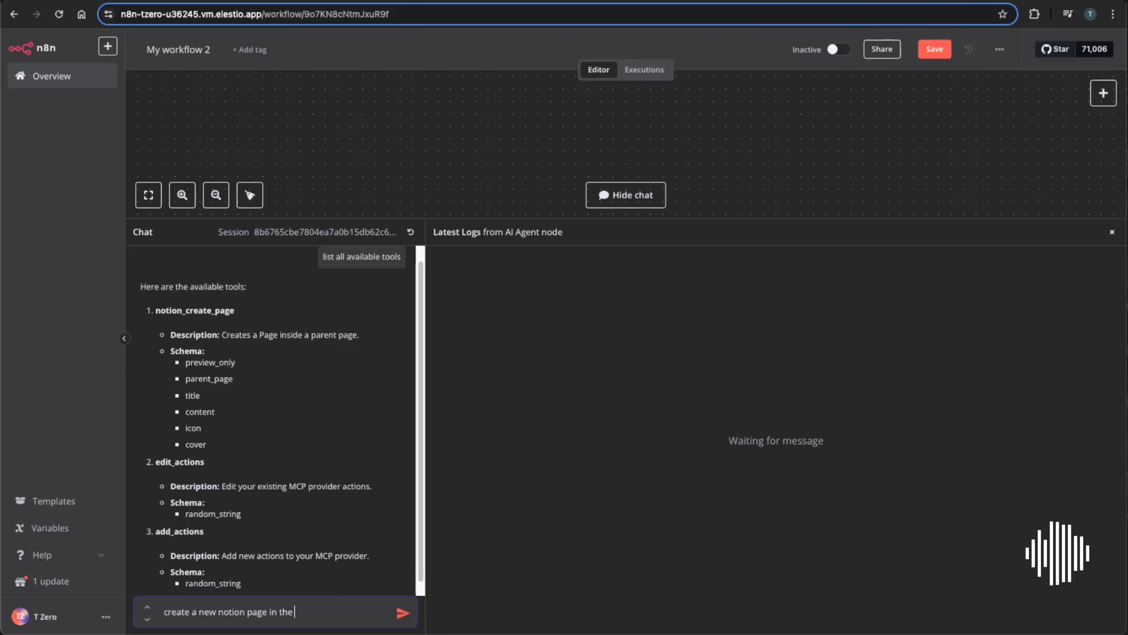
{"action": "type", "text": " parent page \"Week"}
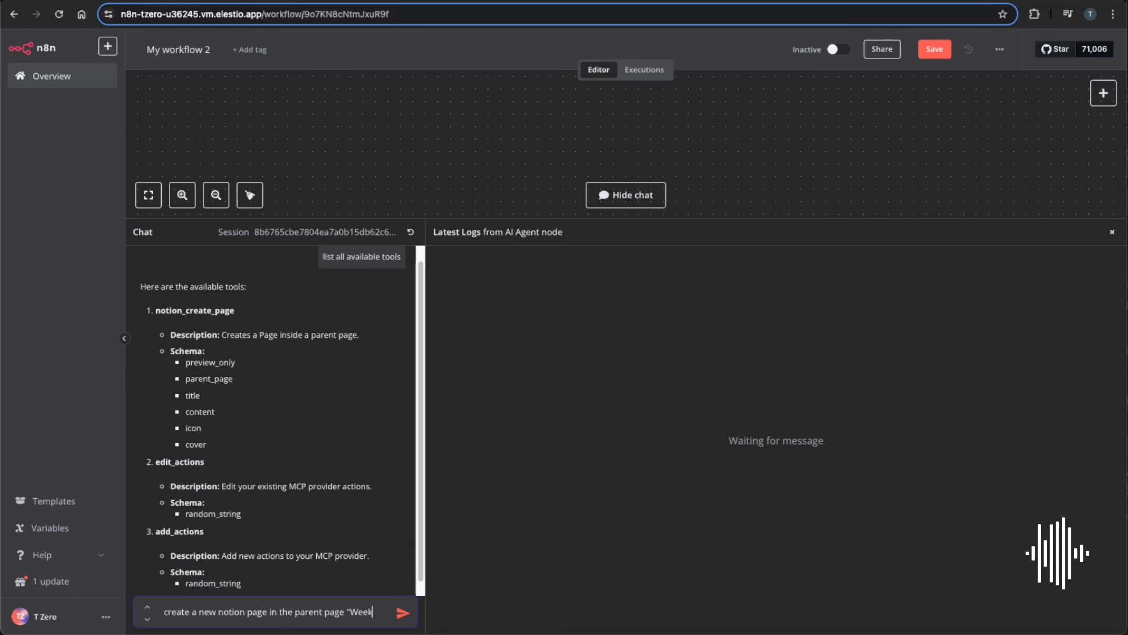
{"action": "type", "text": "ly Tool Round Up\" wit"}
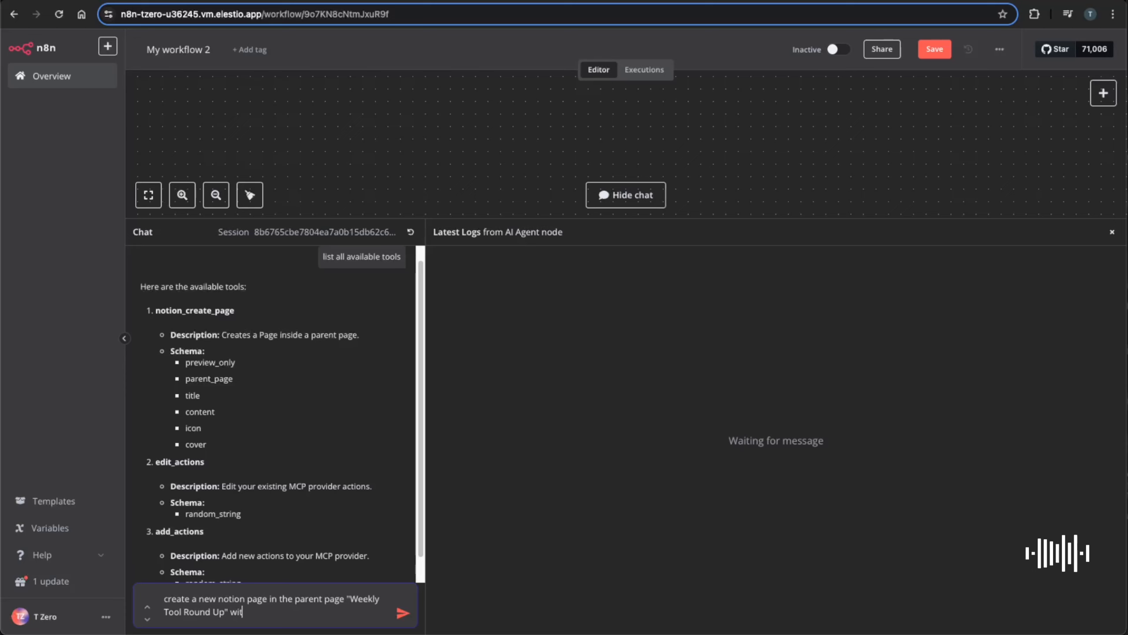
{"action": "type", "text": "h the title Hello"}
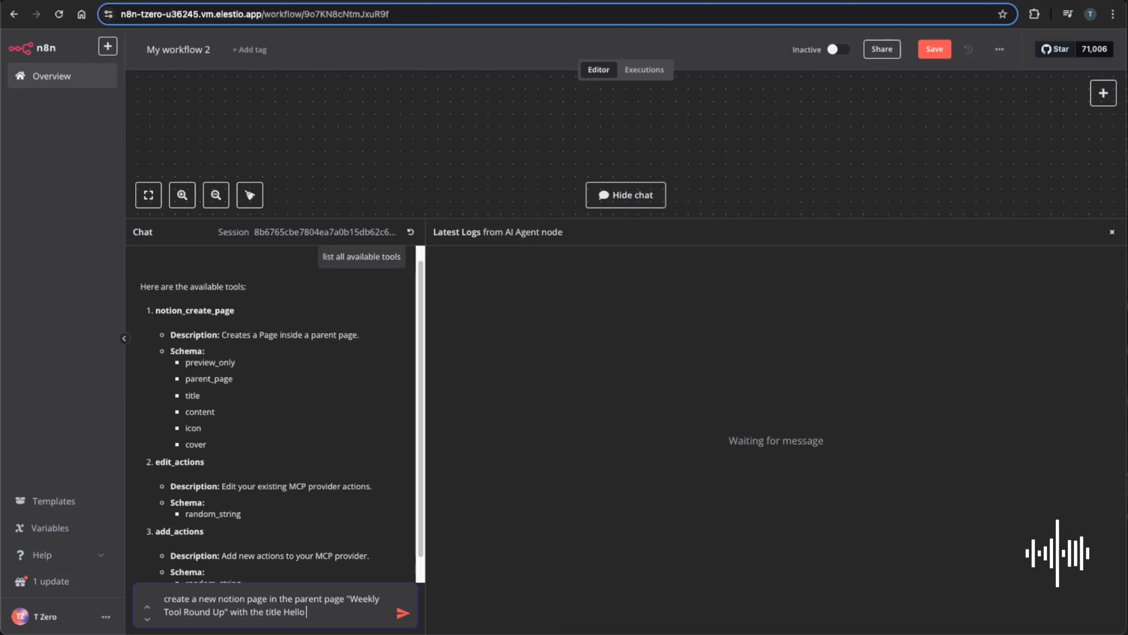
{"action": "type", "text": " and the content what"}
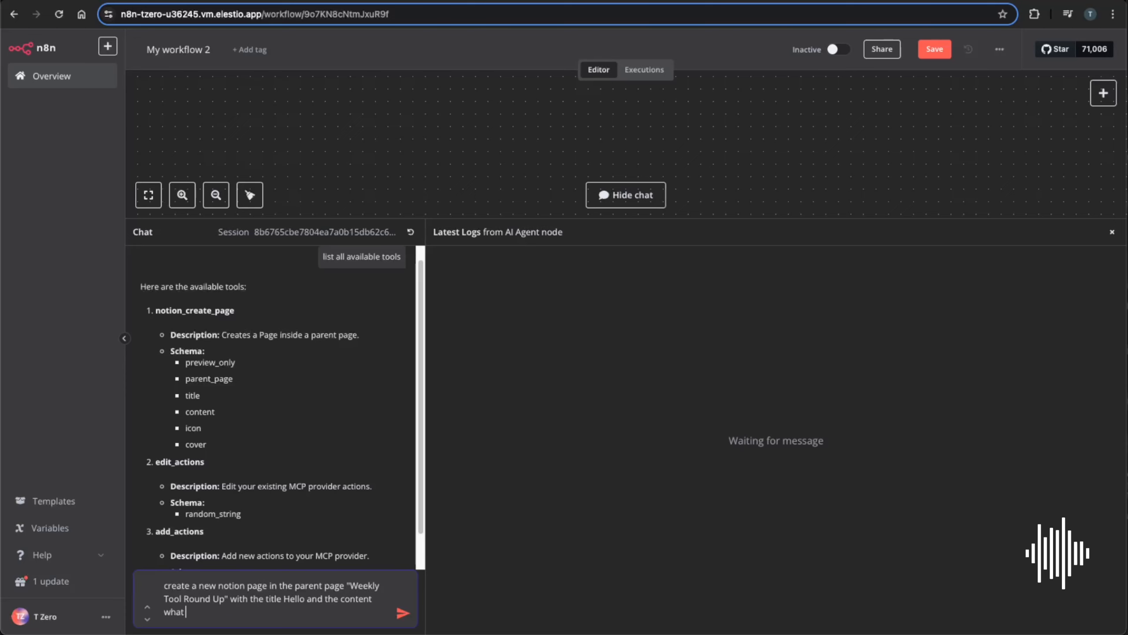
{"action": "type", "text": " is your name"}
{"action": "key", "text": "Return"}
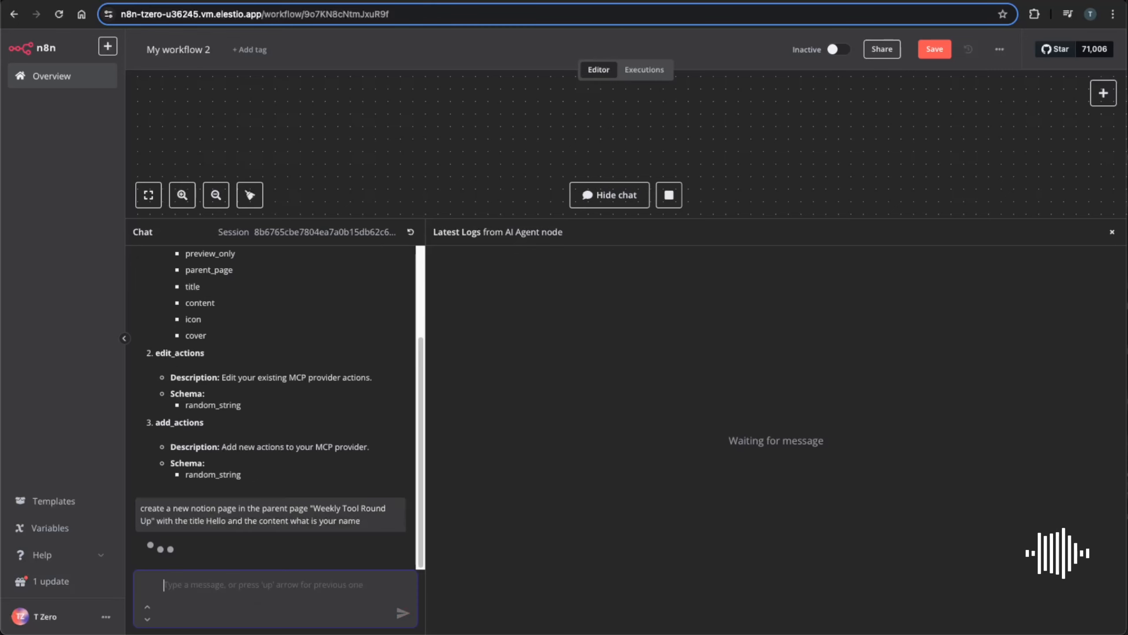
{"action": "left_click", "coordinate": [611, 196]}
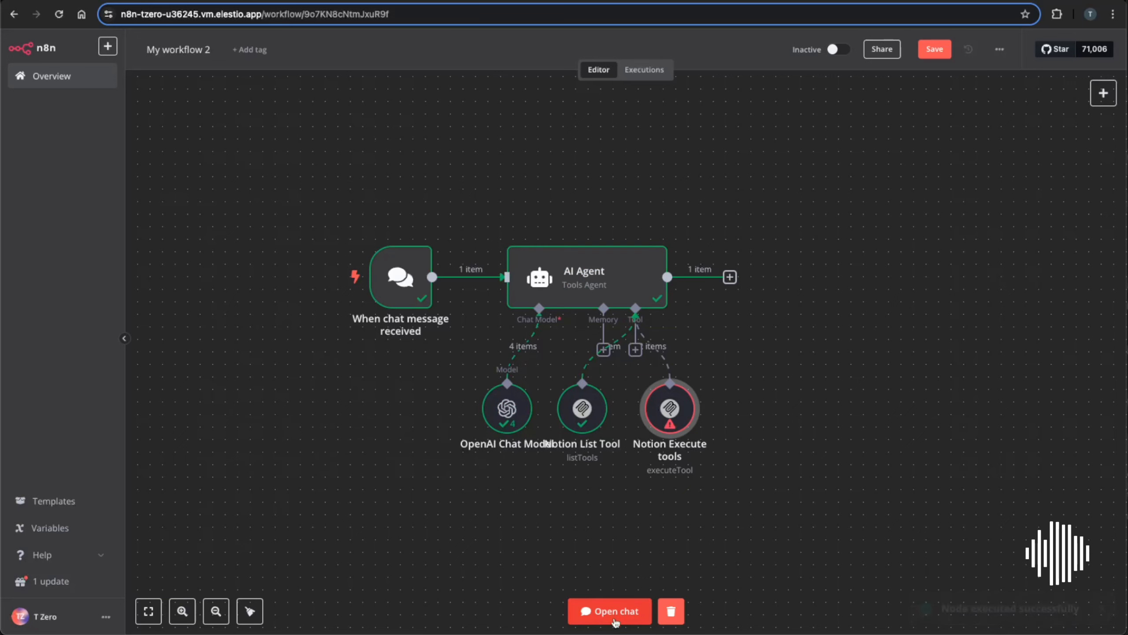
- Follow the agent's link to the new Hello page and confirm it contains 'what is your name'
{"action": "left_click", "coordinate": [599, 605]}
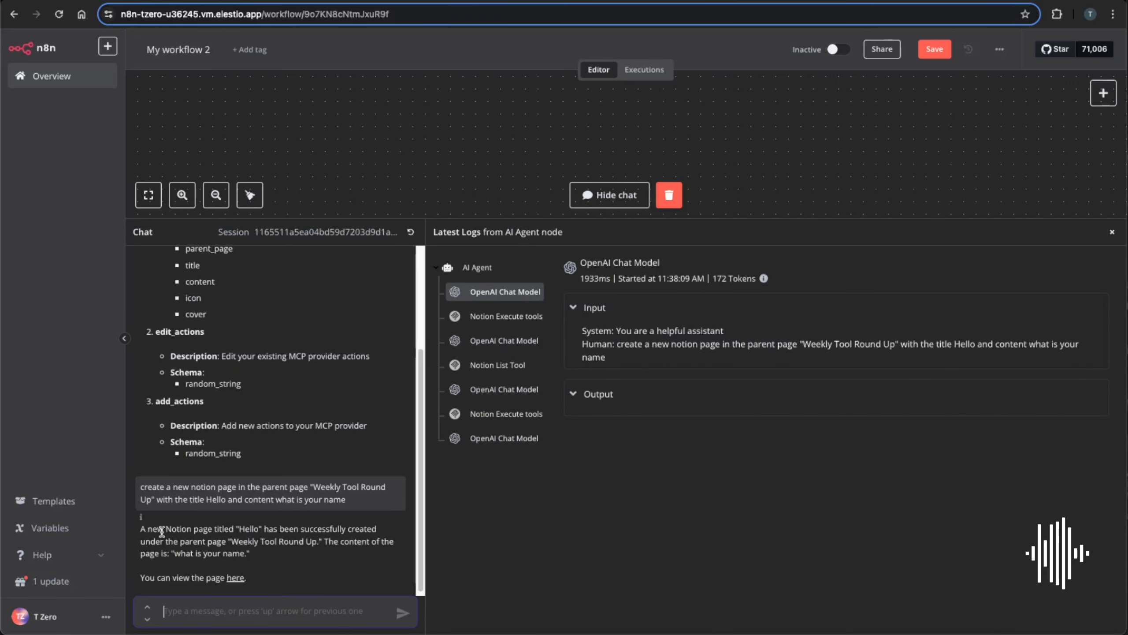
{"action": "left_click", "coordinate": [235, 578]}
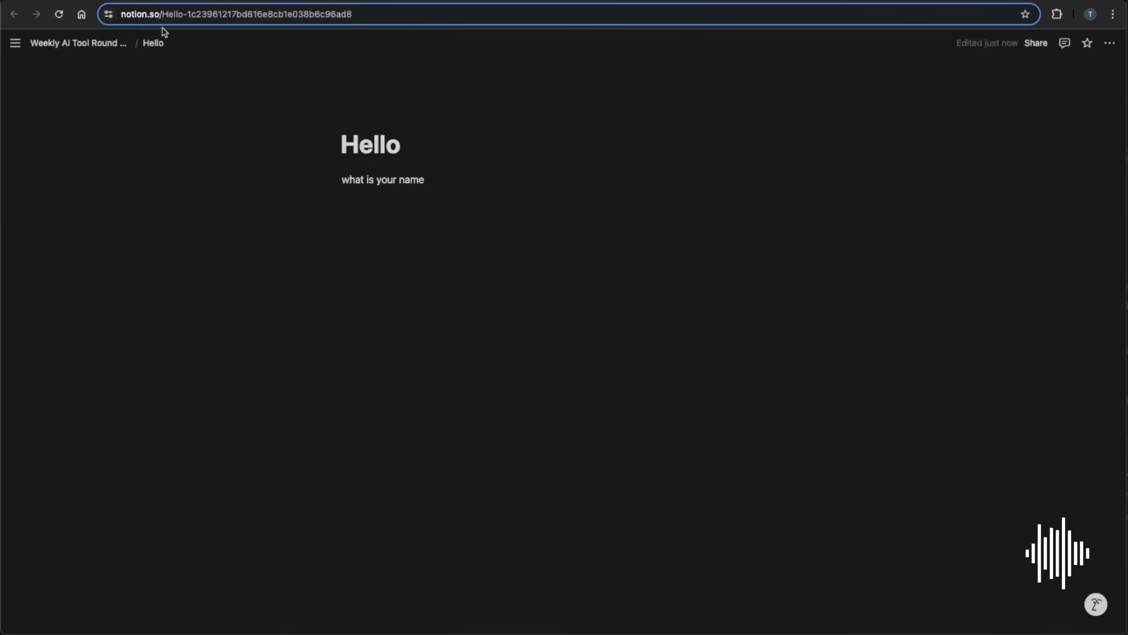
{"action": "left_click", "coordinate": [89, 45]}
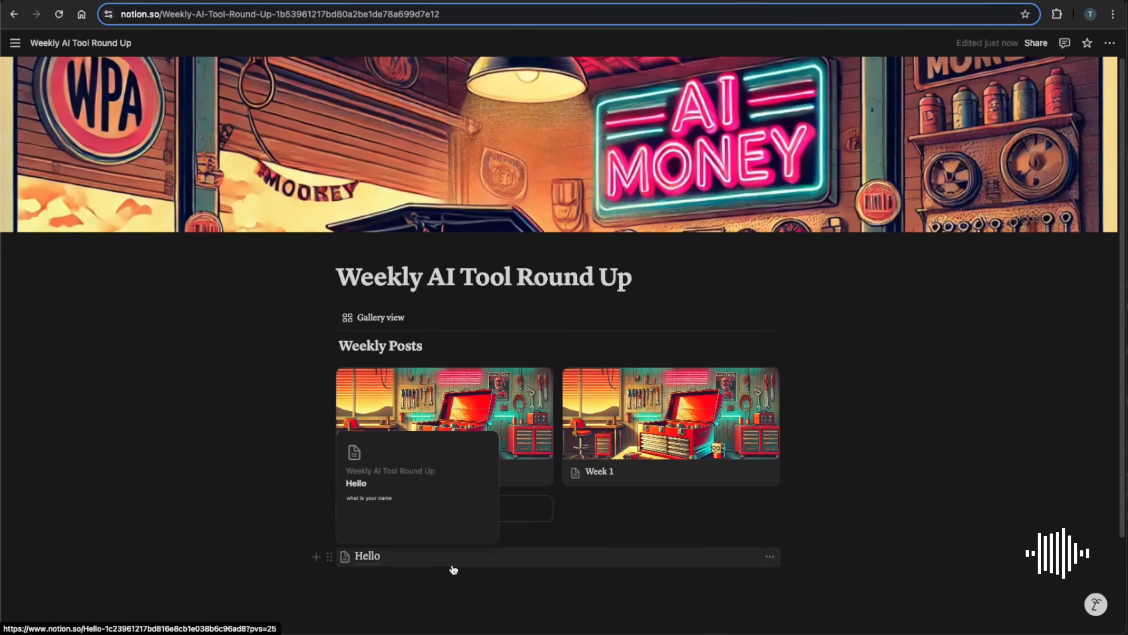
{"action": "left_click", "coordinate": [454, 568]}
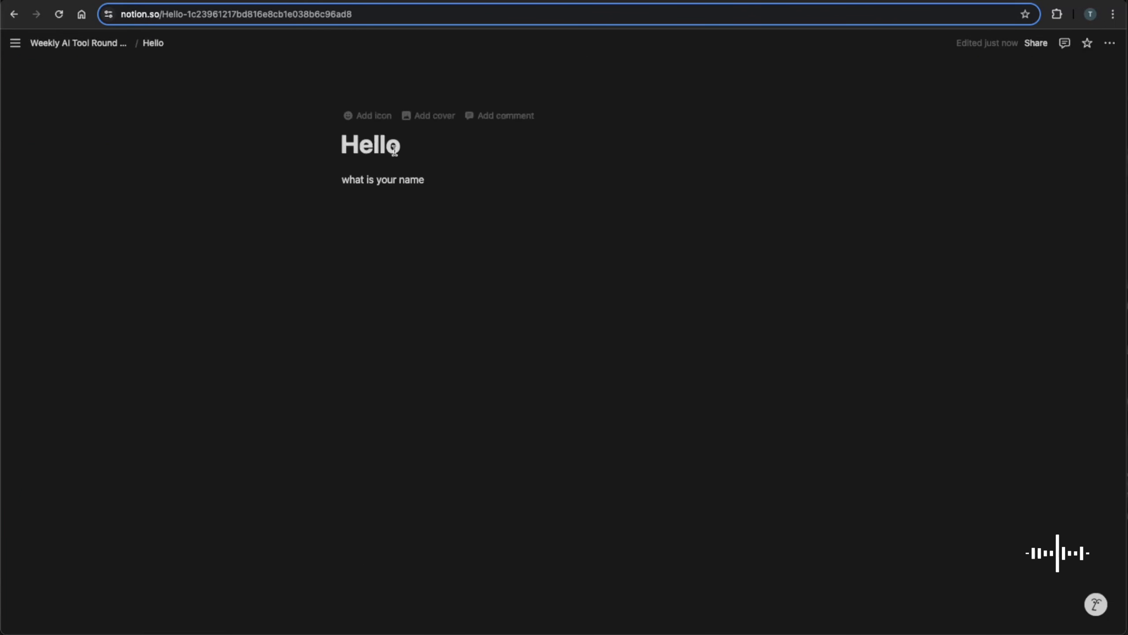
{"action": "left_click_drag", "start_coordinate": [333, 181], "coordinate": [510, 204]}
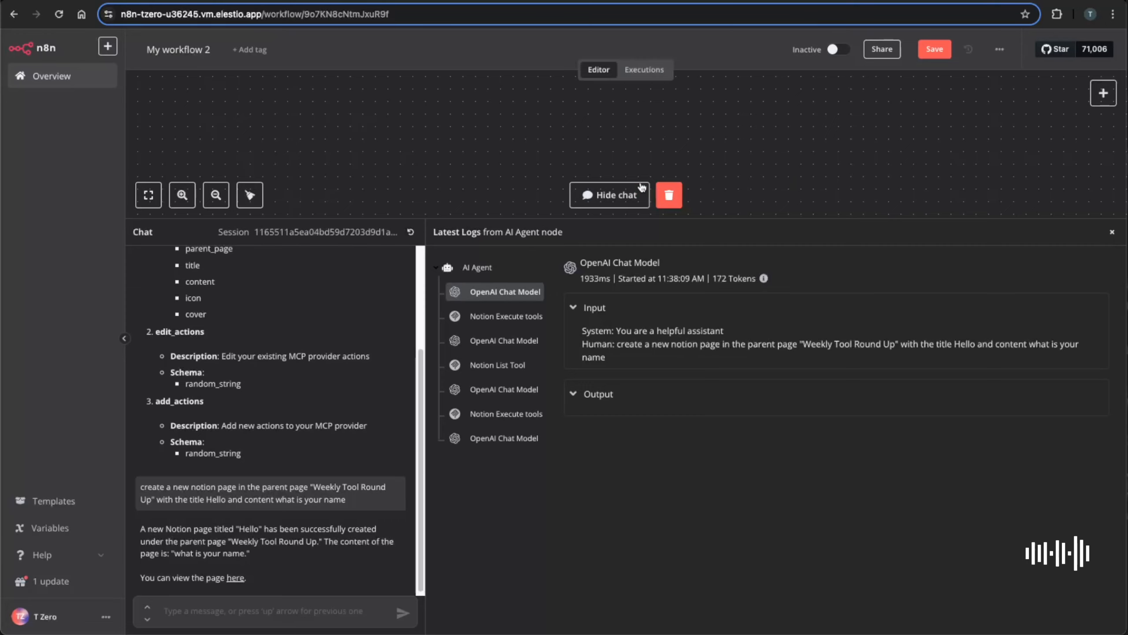
- Inspect the Notion Execute tools node's output for run 1 and run 2
{"action": "double_click", "coordinate": [671, 414]}
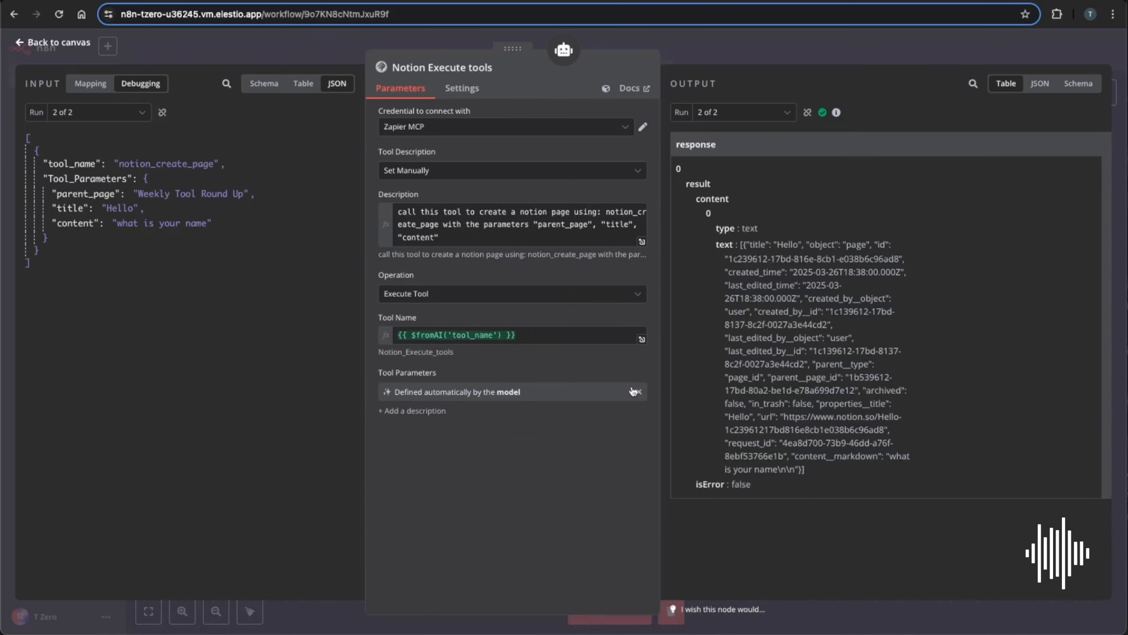
{"action": "left_click", "coordinate": [737, 116]}
{"action": "left_click", "coordinate": [742, 143]}
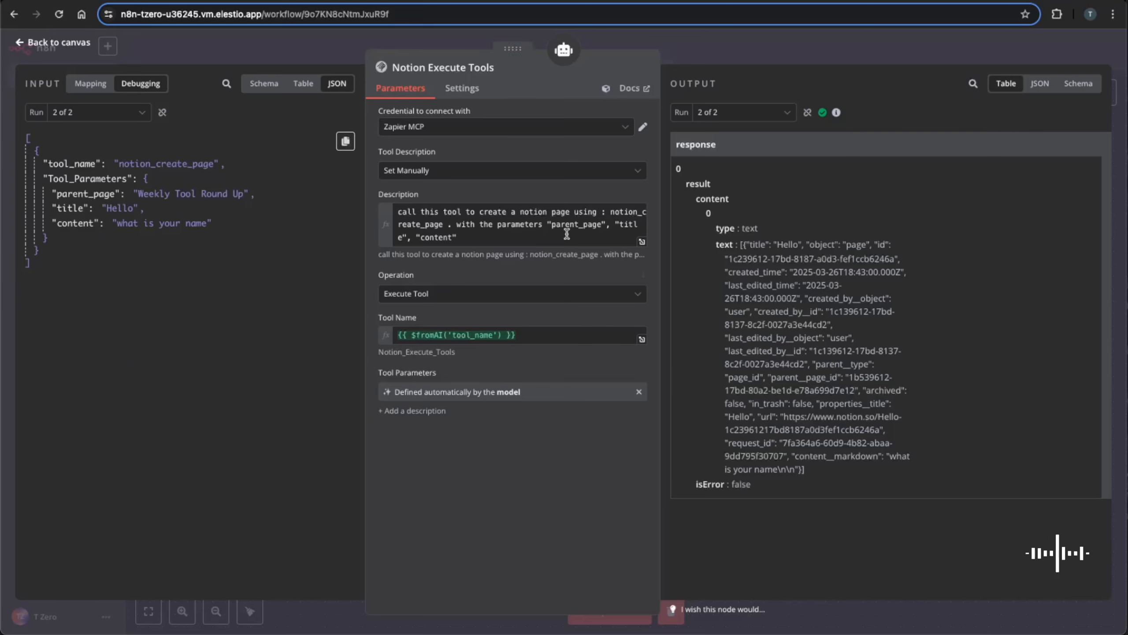
{"action": "left_click", "coordinate": [757, 116]}
{"action": "left_click", "coordinate": [905, 106]}
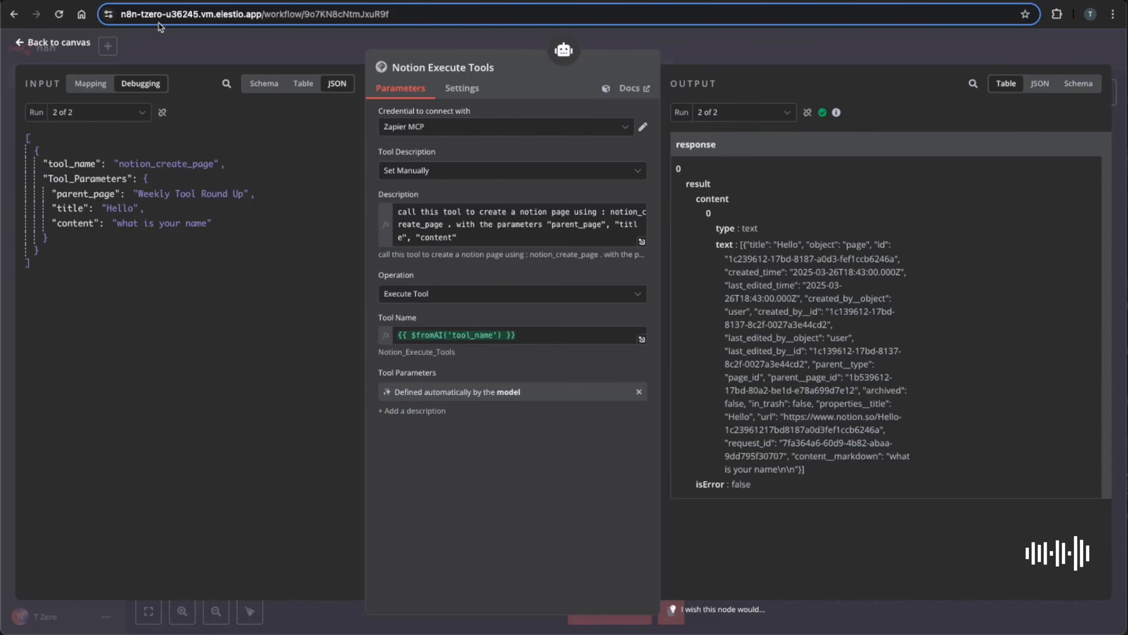
- Check in Notion that the Hello page contains 'what is your name', then return to n8n
{"action": "left_click", "coordinate": [147, 4]}
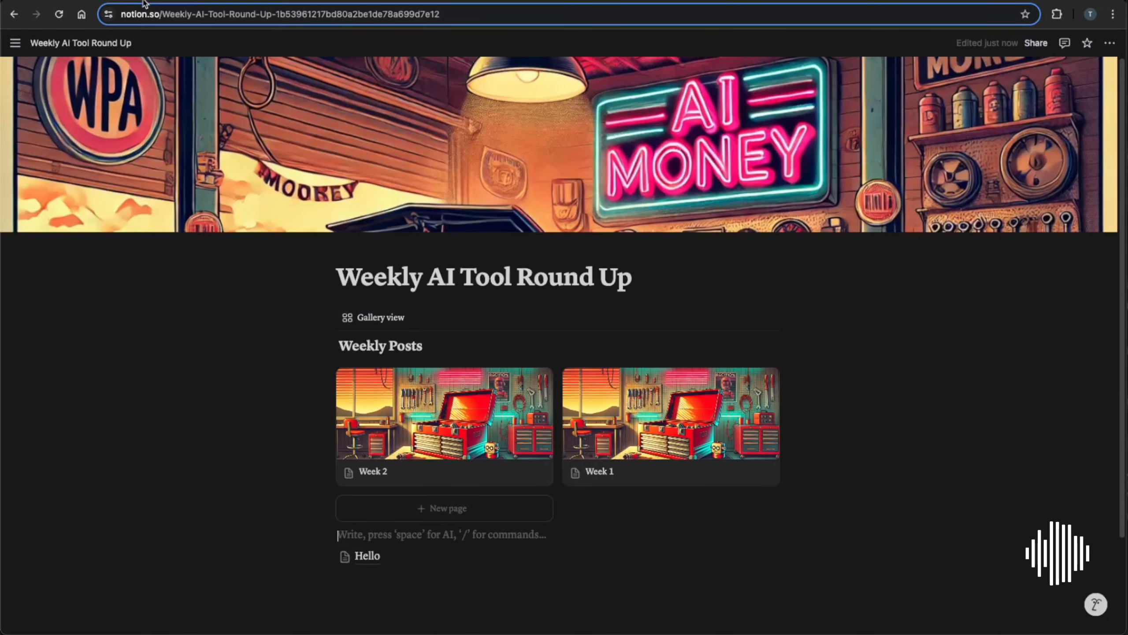
{"action": "scroll", "coordinate": [388, 586], "scroll_direction": "down", "scroll_amount": 1}
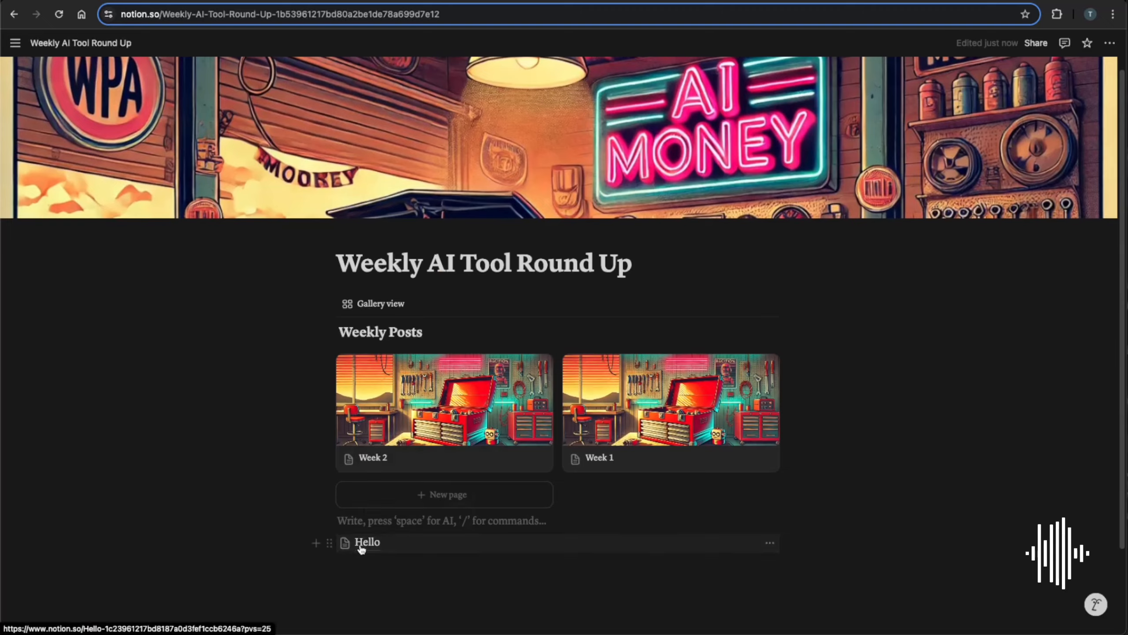
{"action": "left_click", "coordinate": [362, 543]}
{"action": "left_click_drag", "start_coordinate": [339, 179], "coordinate": [497, 187]}
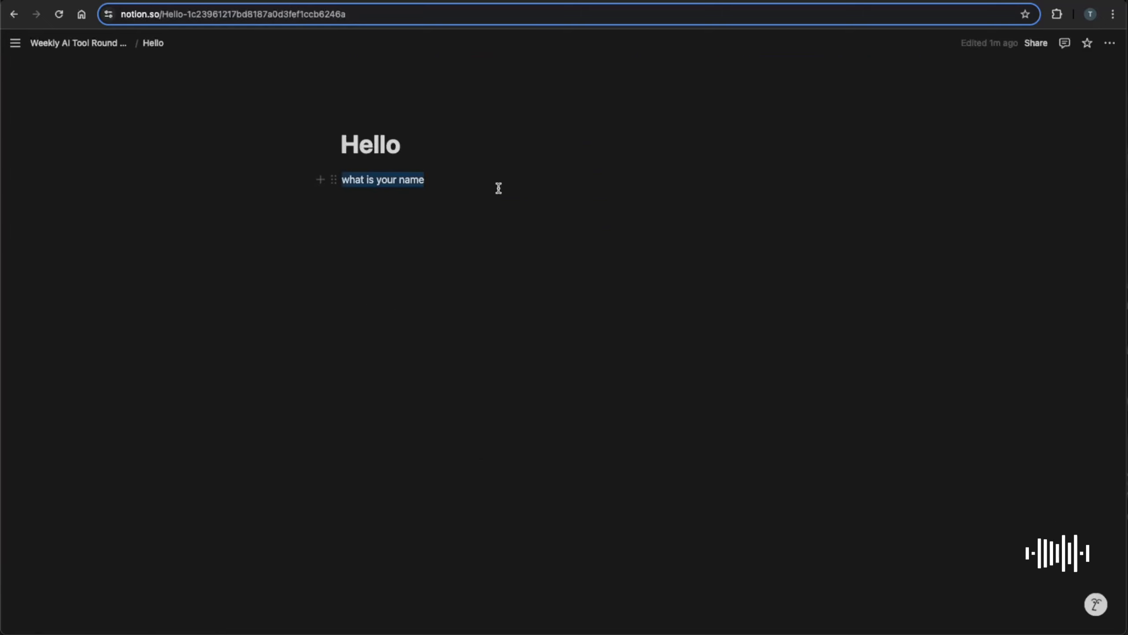
{"action": "left_click", "coordinate": [478, 240]}
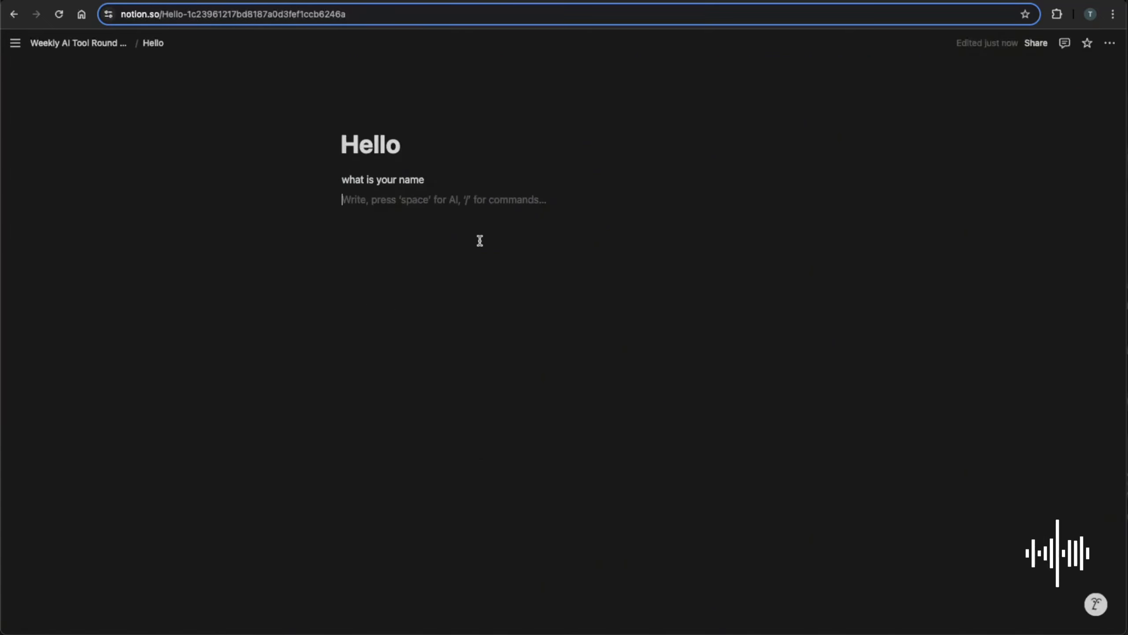
{"action": "left_click", "coordinate": [785, 1]}
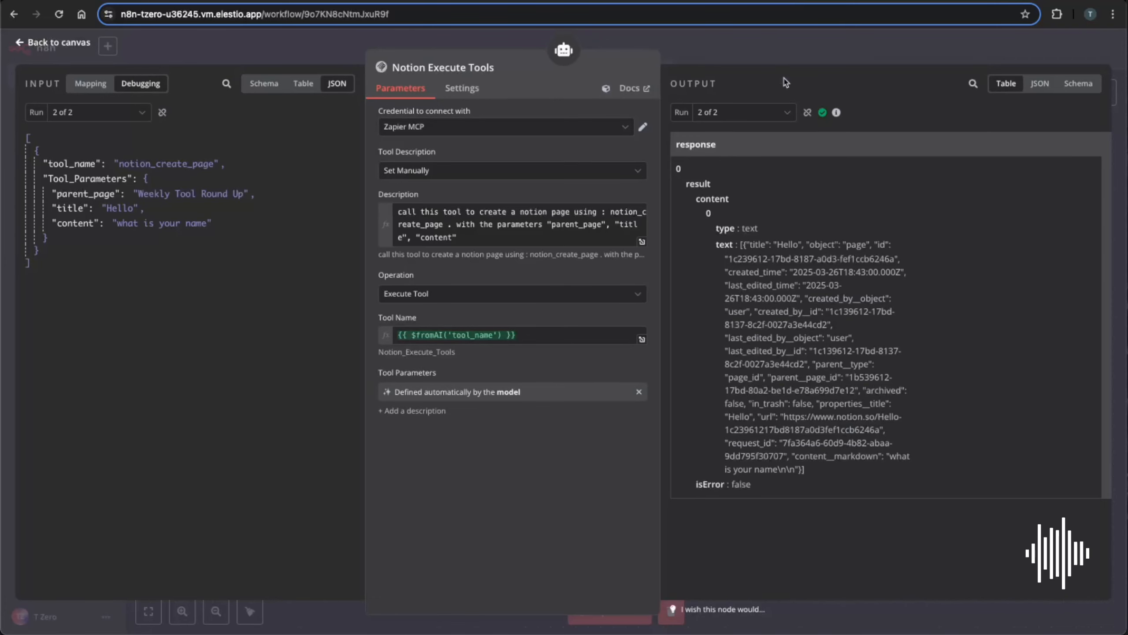
- Compare the failed run 1's wrong tool name with run 2's notion_create_page, then close the details
{"action": "left_click", "coordinate": [725, 113]}
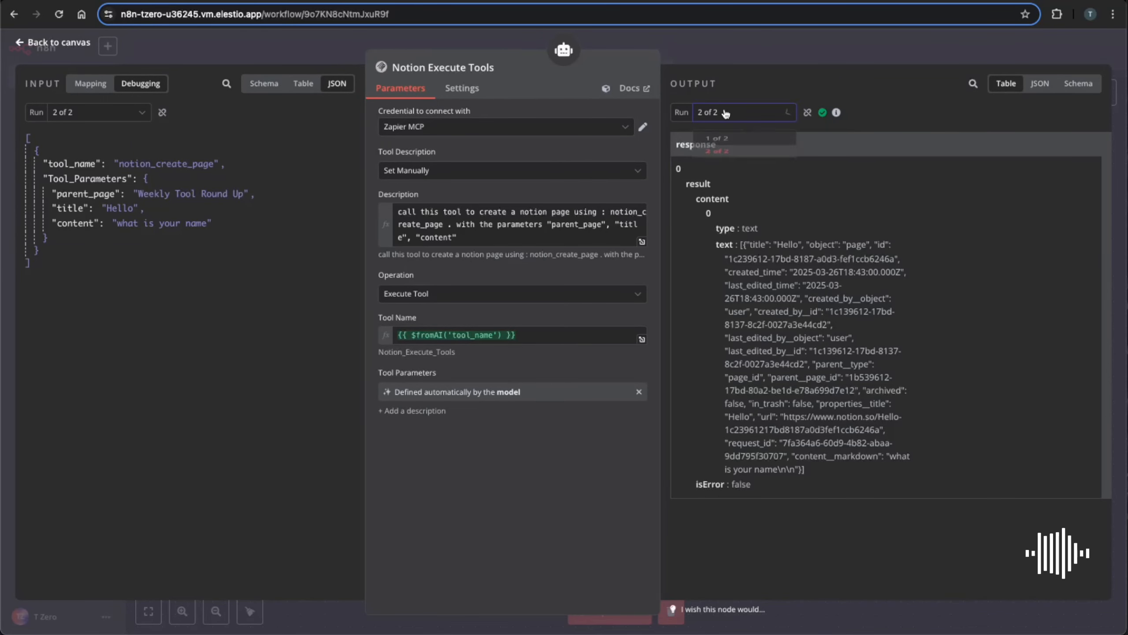
{"action": "left_click", "coordinate": [727, 141]}
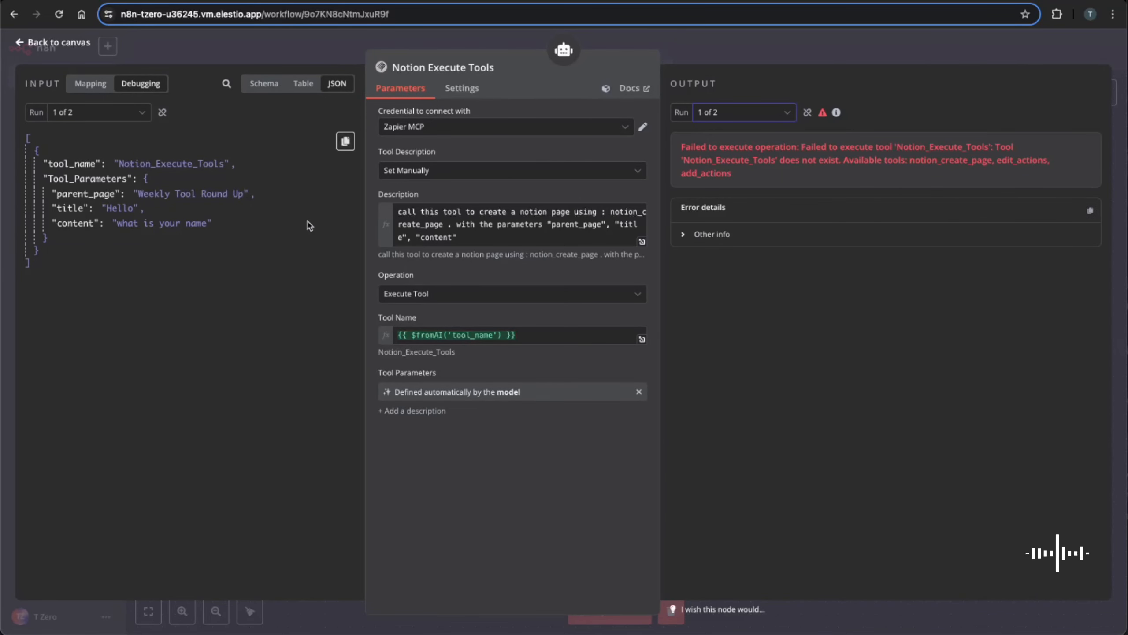
{"action": "left_click_drag", "start_coordinate": [50, 164], "coordinate": [243, 171]}
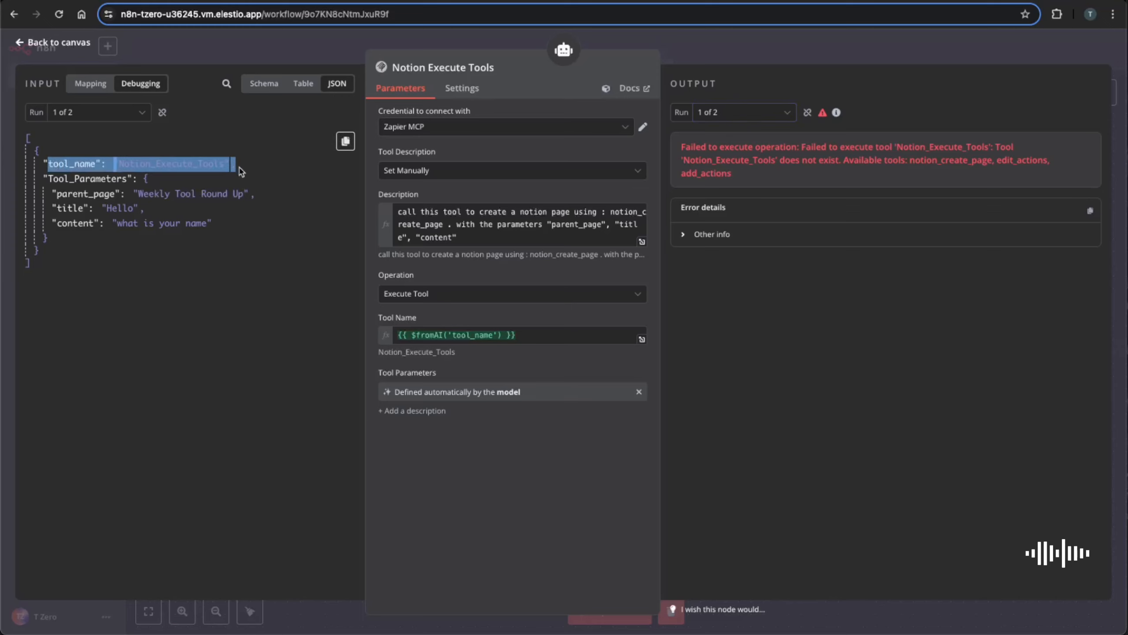
{"action": "left_click", "coordinate": [134, 172]}
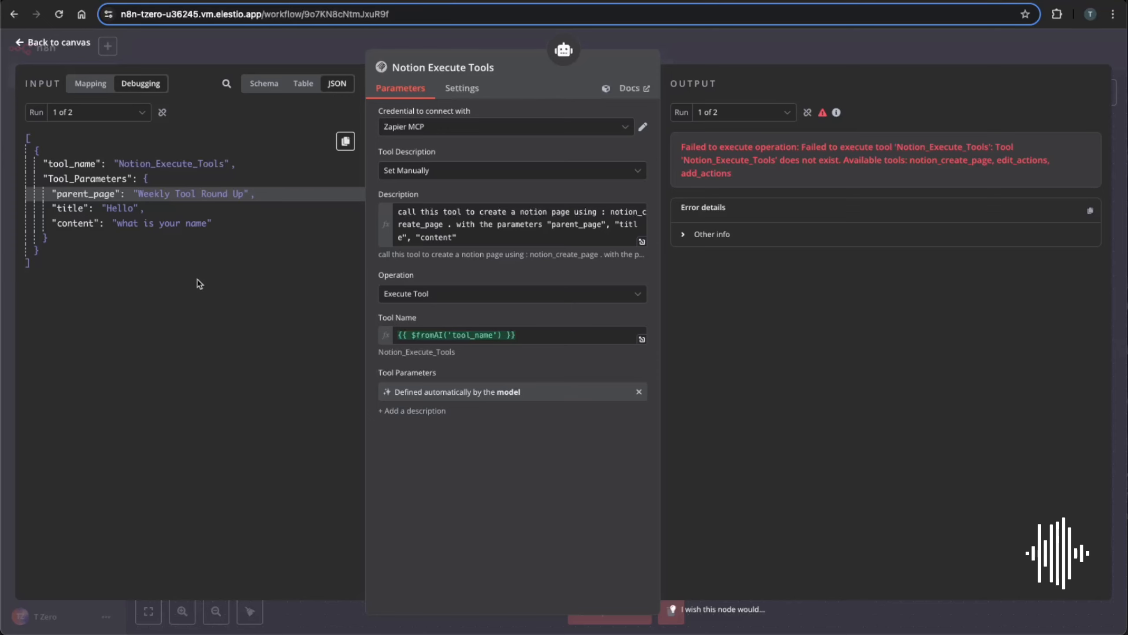
{"action": "left_click", "coordinate": [753, 112]}
{"action": "left_click", "coordinate": [727, 176]}
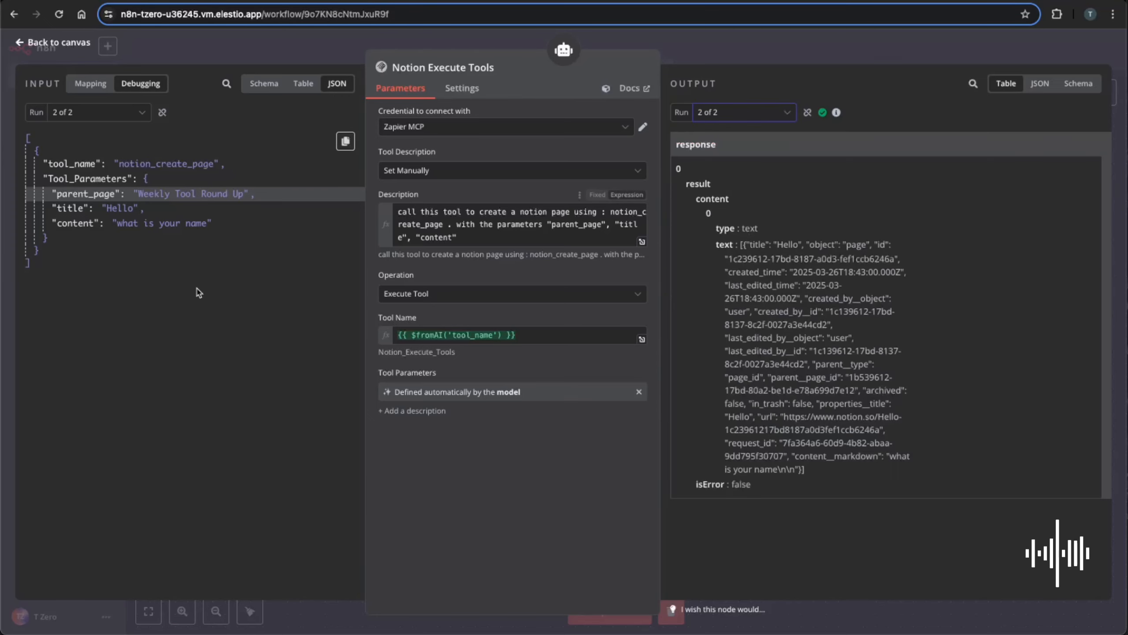
{"action": "left_click_drag", "start_coordinate": [121, 166], "coordinate": [215, 166]}
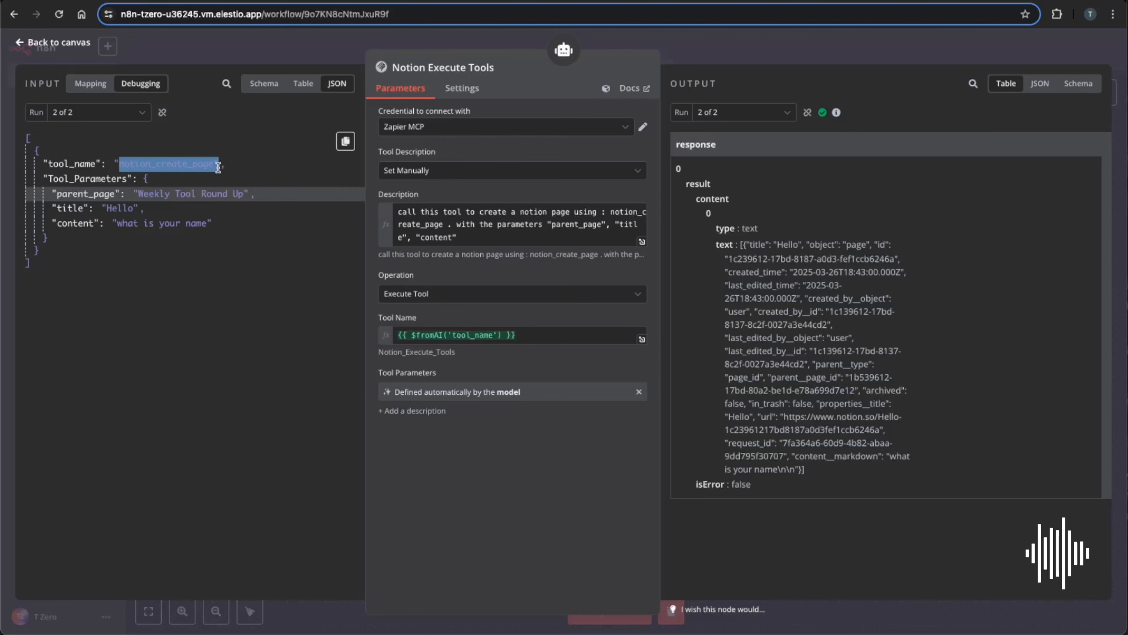
{"action": "key", "text": "Escape"}
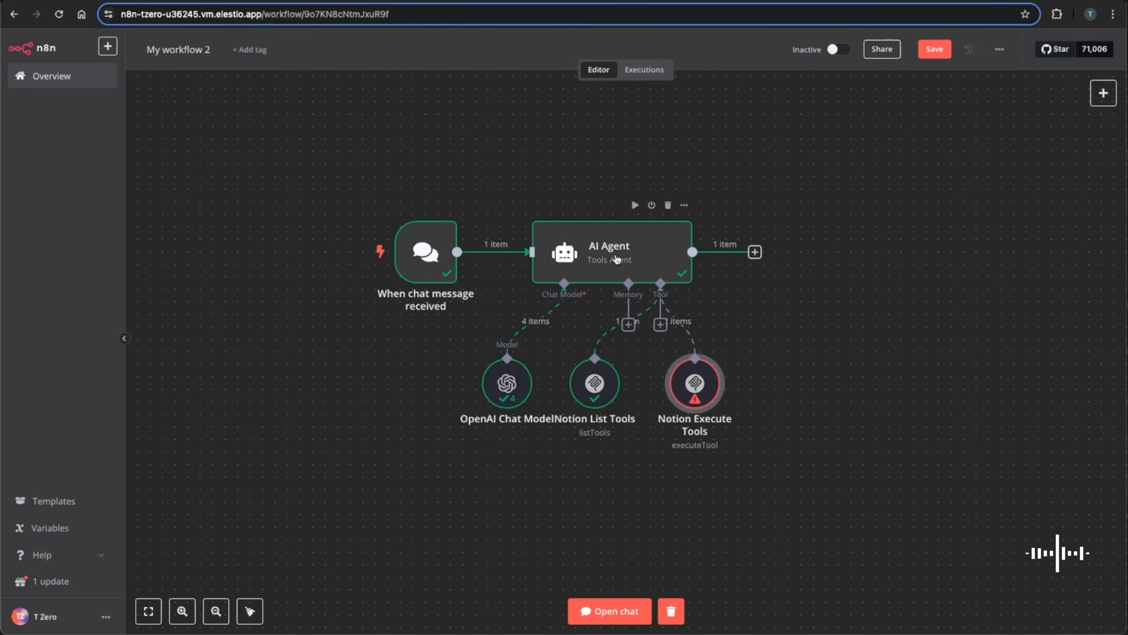
- Check the AI Agent node, move Notion List Tools slightly right, and hide the chat
{"action": "double_click", "coordinate": [616, 259]}
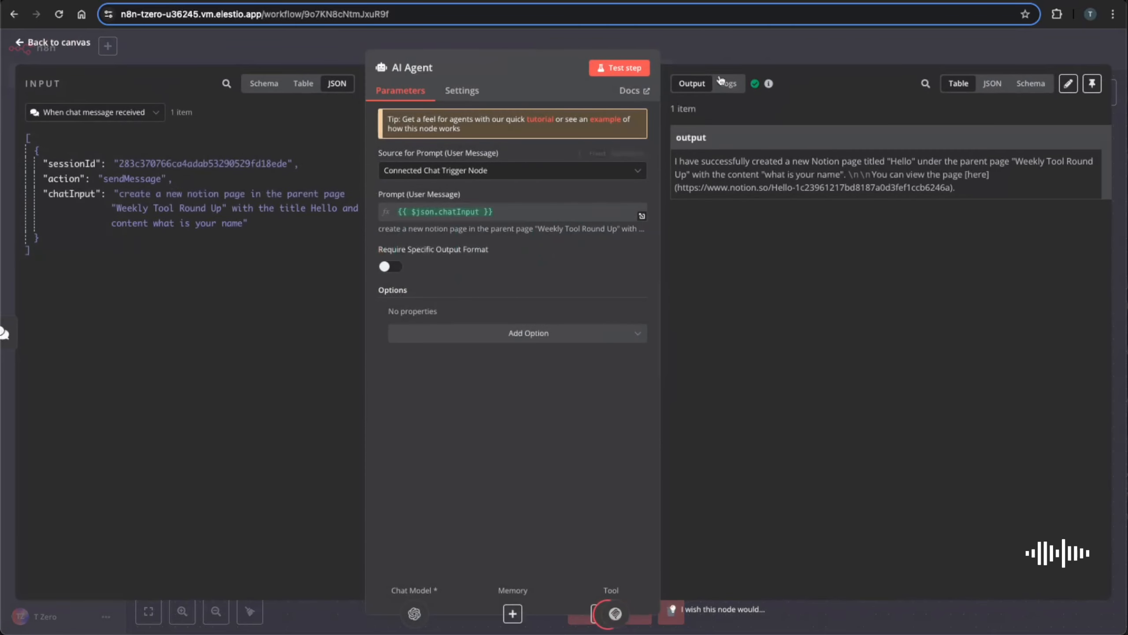
{"action": "left_click", "coordinate": [792, 43]}
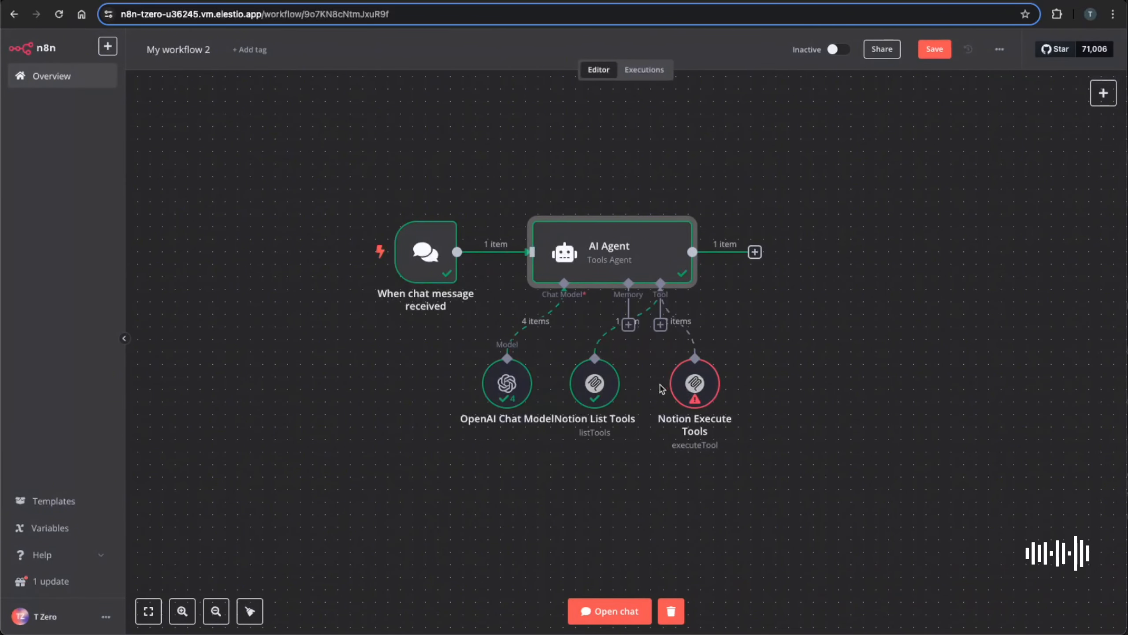
{"action": "left_click_drag", "start_coordinate": [595, 380], "coordinate": [607, 380]}
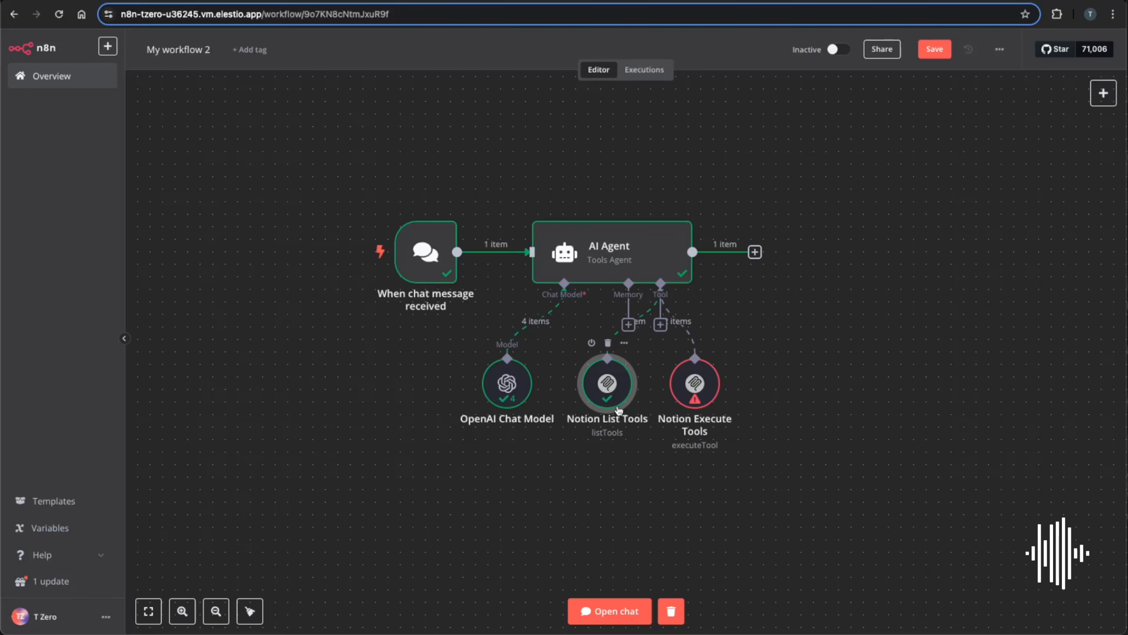
{"action": "double_click", "coordinate": [693, 392]}
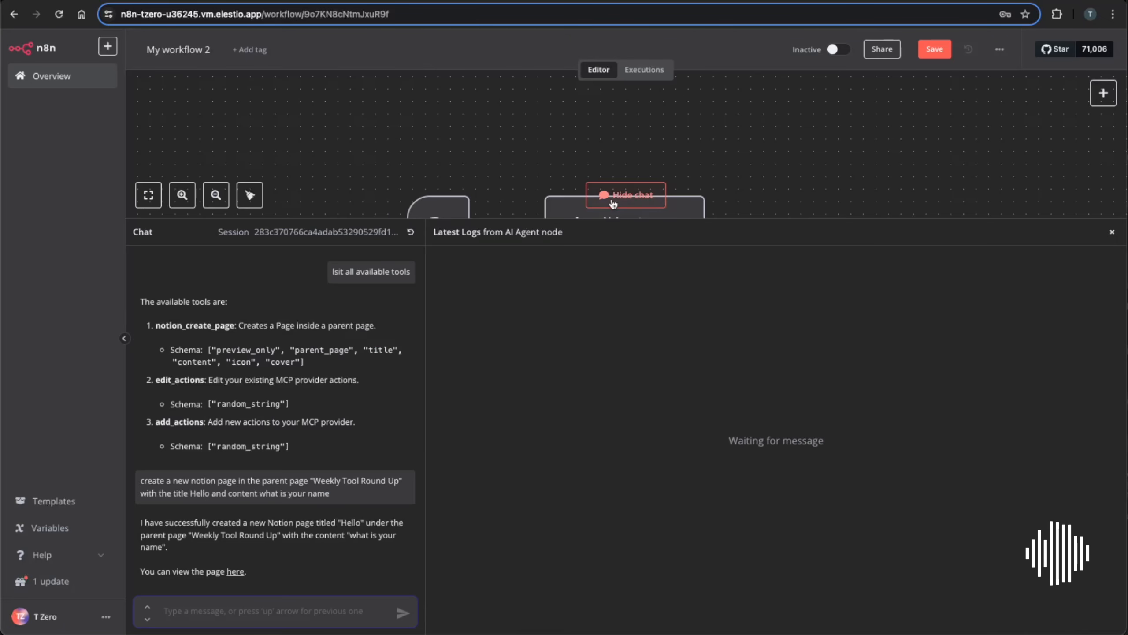
{"action": "left_click", "coordinate": [613, 203]}
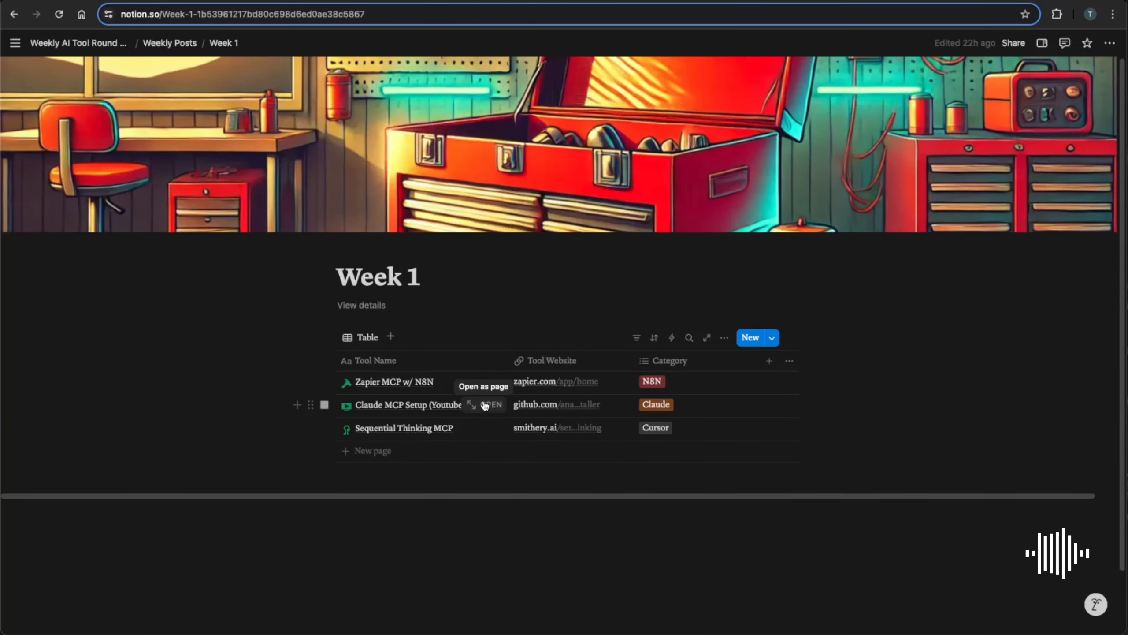
- Open the Claude MCP Setup (Youtube MCP) page from the Week 1 table and review its node --version prerequisite
{"action": "left_click", "coordinate": [486, 406]}
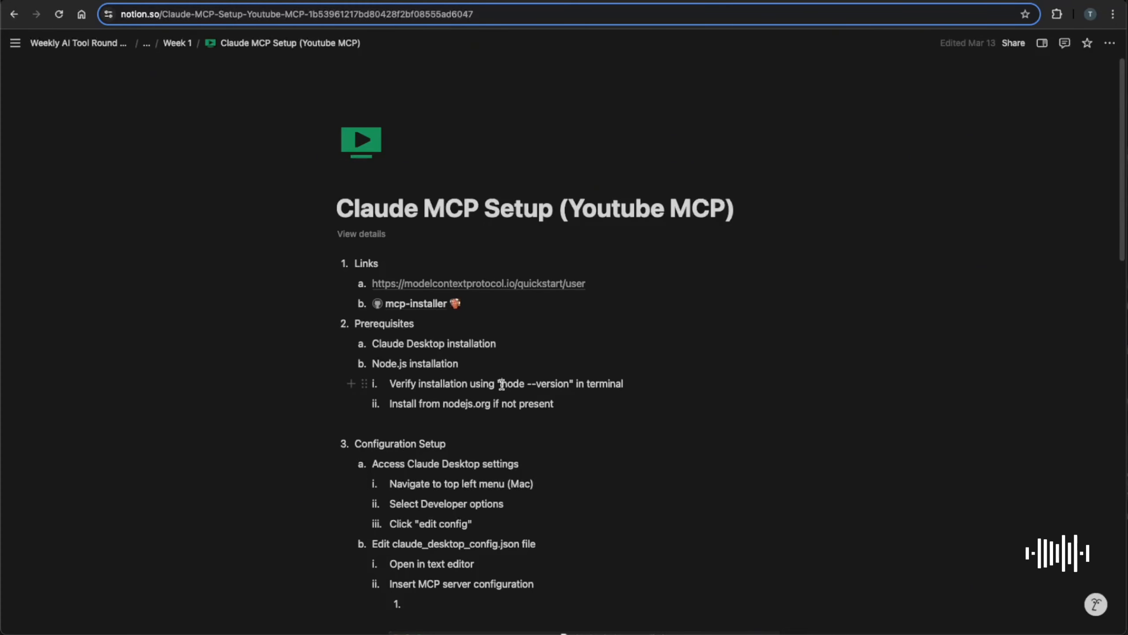
{"action": "left_click_drag", "start_coordinate": [502, 383], "coordinate": [570, 384]}
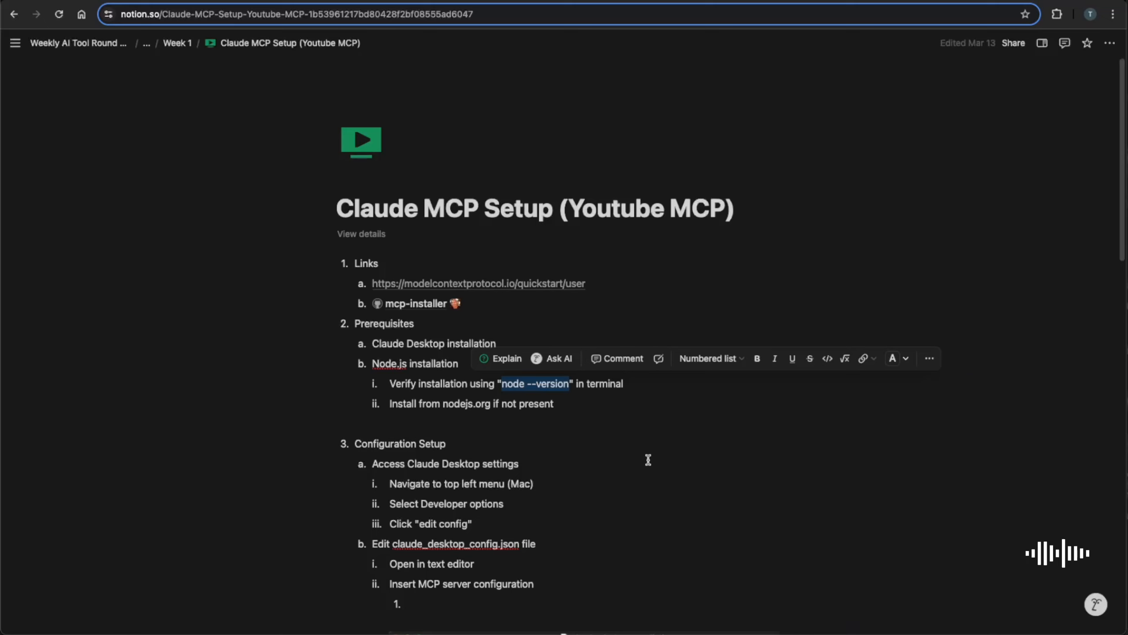
{"action": "left_click", "coordinate": [648, 460]}
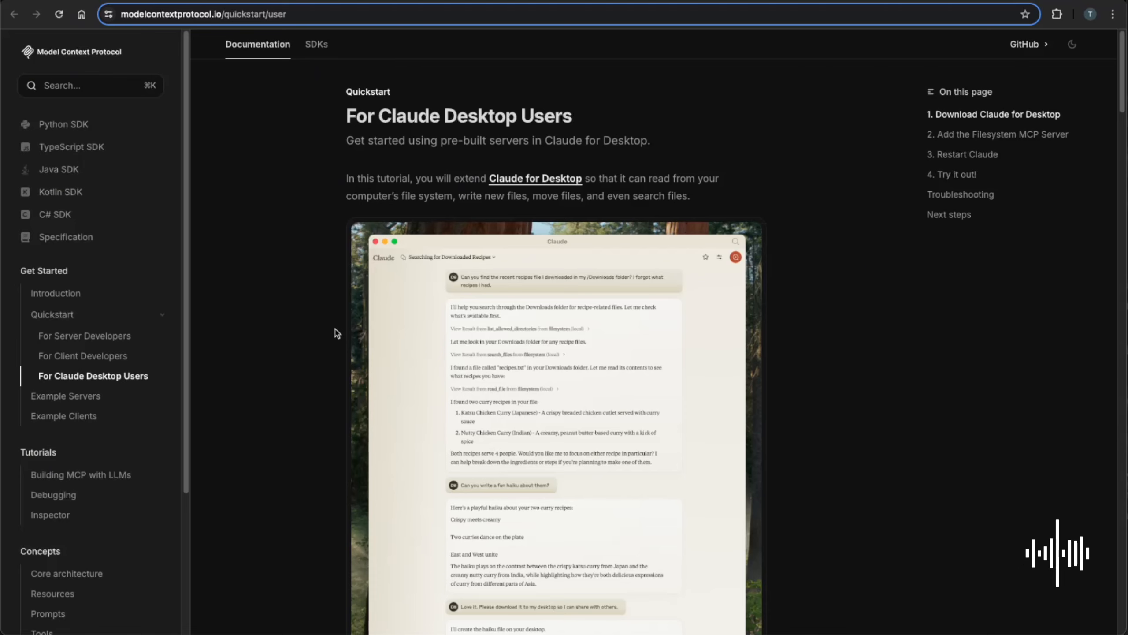
- Read through the Claude Desktop quickstart, then open the mcp-installer GitHub repository
{"action": "scroll", "coordinate": [682, 180], "scroll_direction": "down", "scroll_amount": 8}
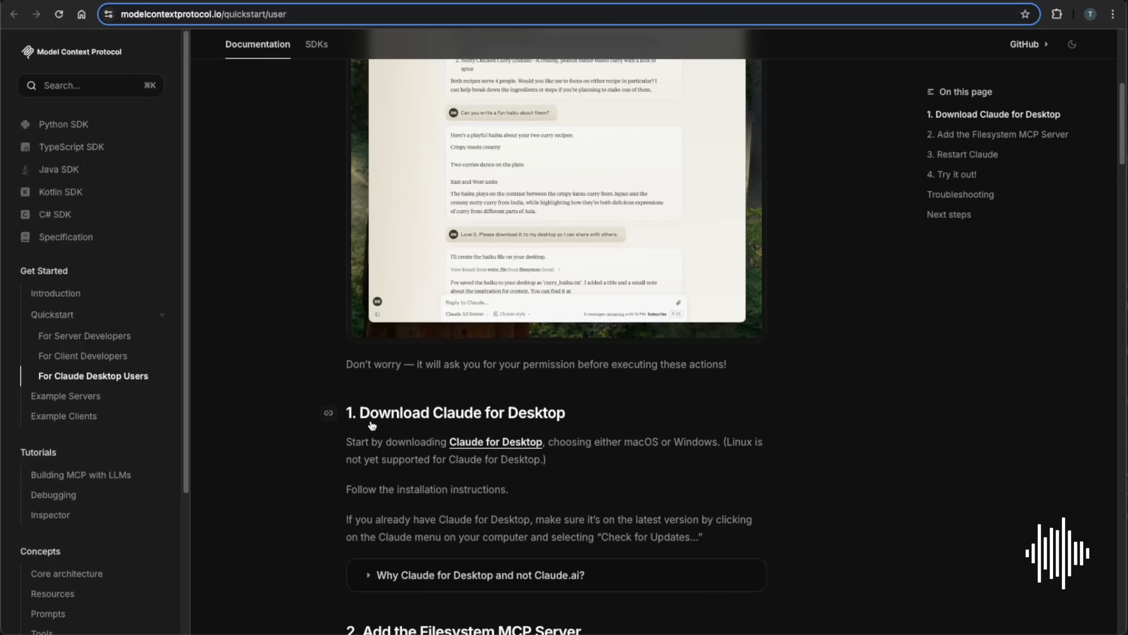
{"action": "scroll", "coordinate": [588, 427], "scroll_direction": "down", "scroll_amount": 3}
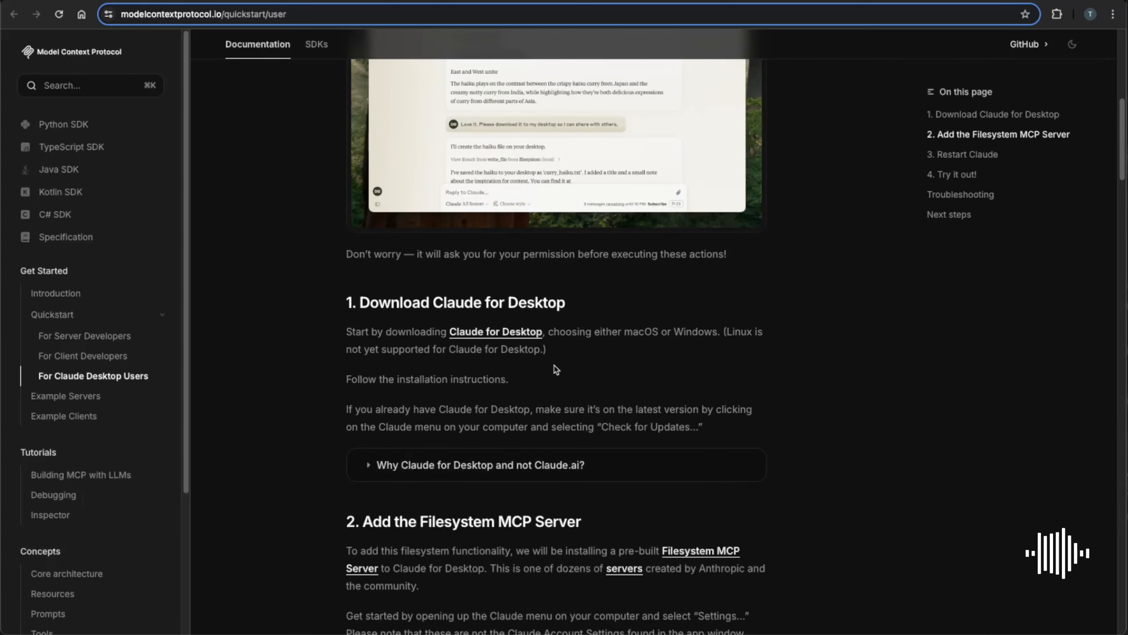
{"action": "scroll", "coordinate": [711, 378], "scroll_direction": "down", "scroll_amount": 3}
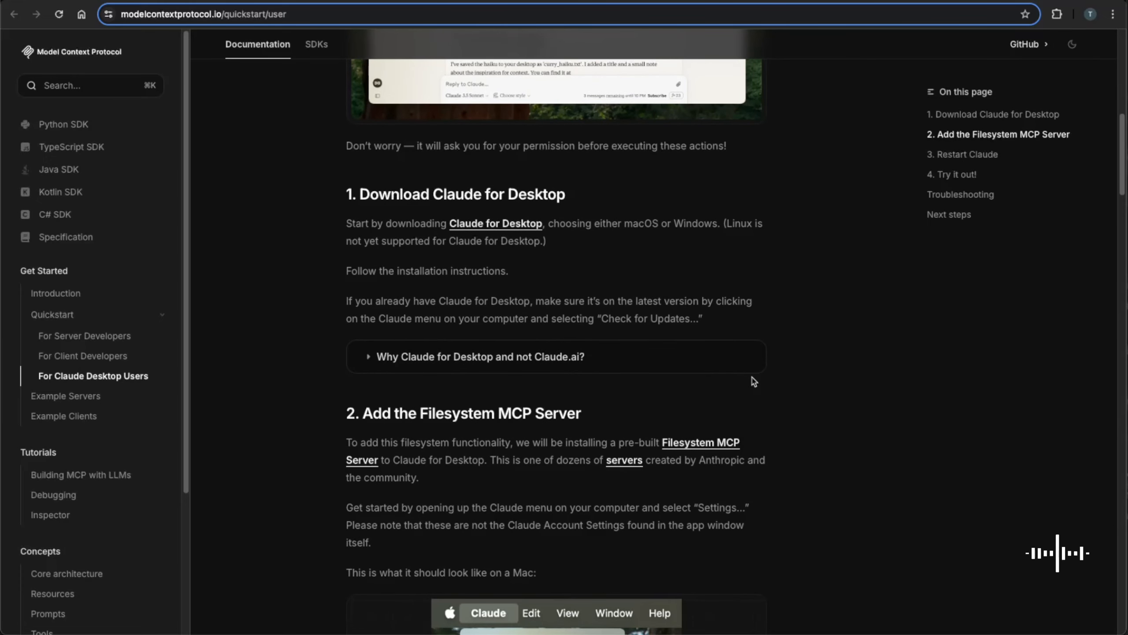
{"action": "scroll", "coordinate": [799, 402], "scroll_direction": "down", "scroll_amount": 3}
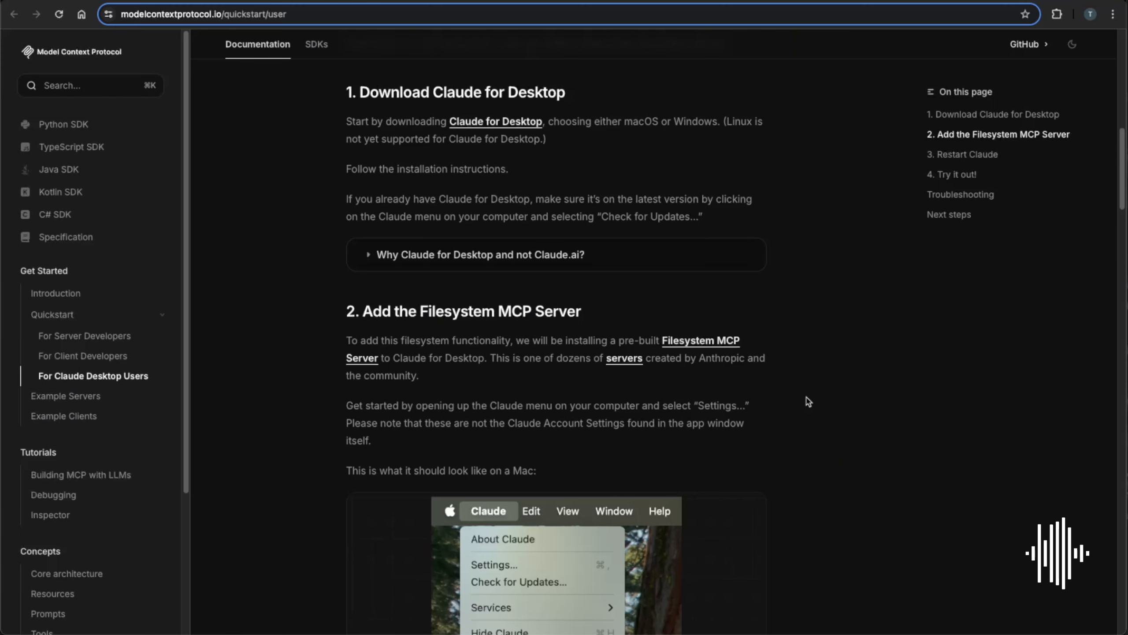
{"action": "scroll", "coordinate": [808, 402], "scroll_direction": "down", "scroll_amount": 1}
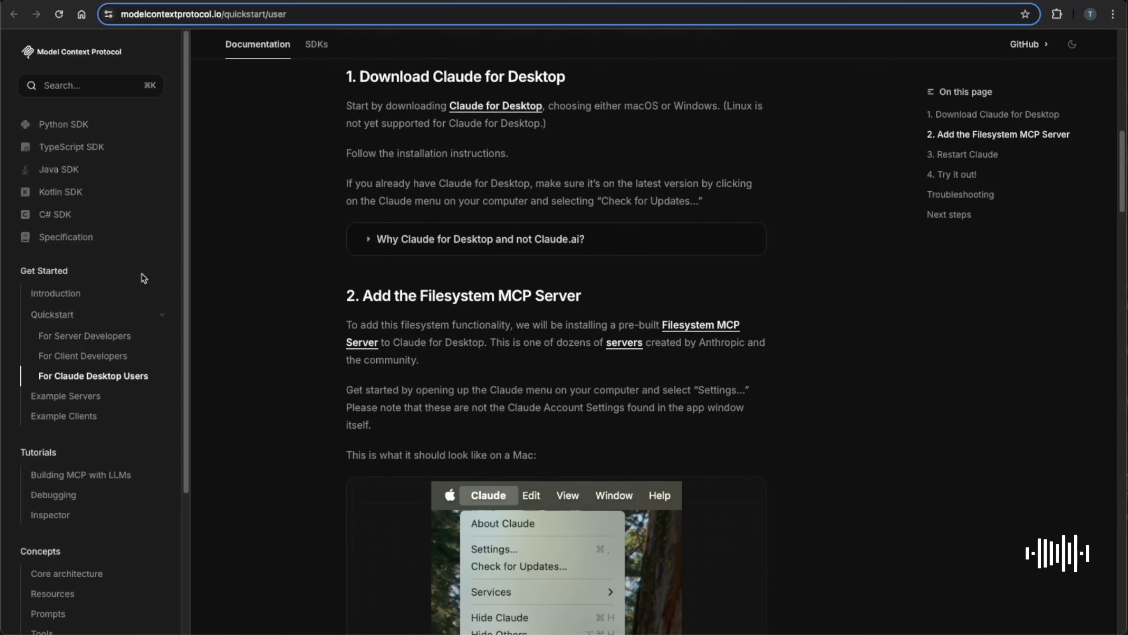
{"action": "scroll", "coordinate": [411, 354], "scroll_direction": "down", "scroll_amount": 5}
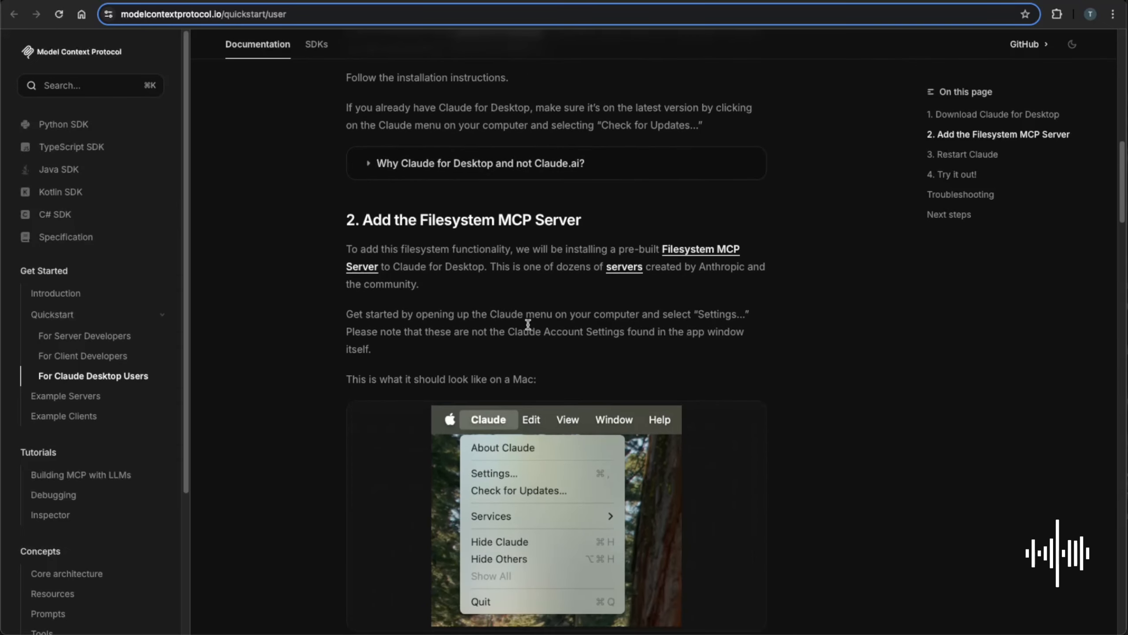
{"action": "scroll", "coordinate": [505, 334], "scroll_direction": "down", "scroll_amount": 6}
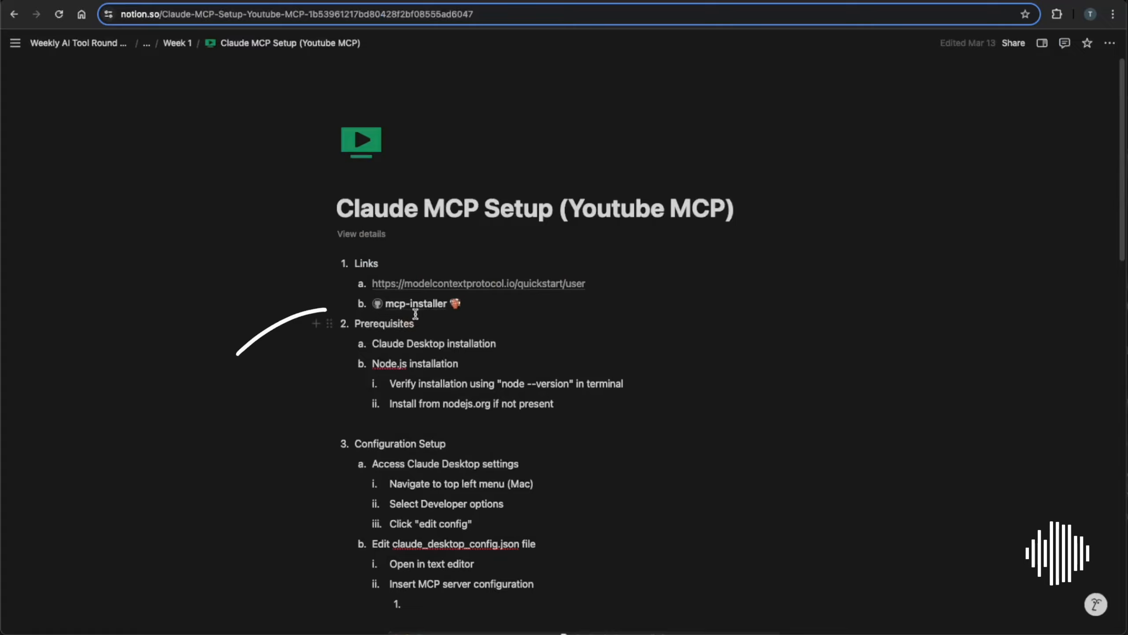
{"action": "left_click", "coordinate": [415, 306]}
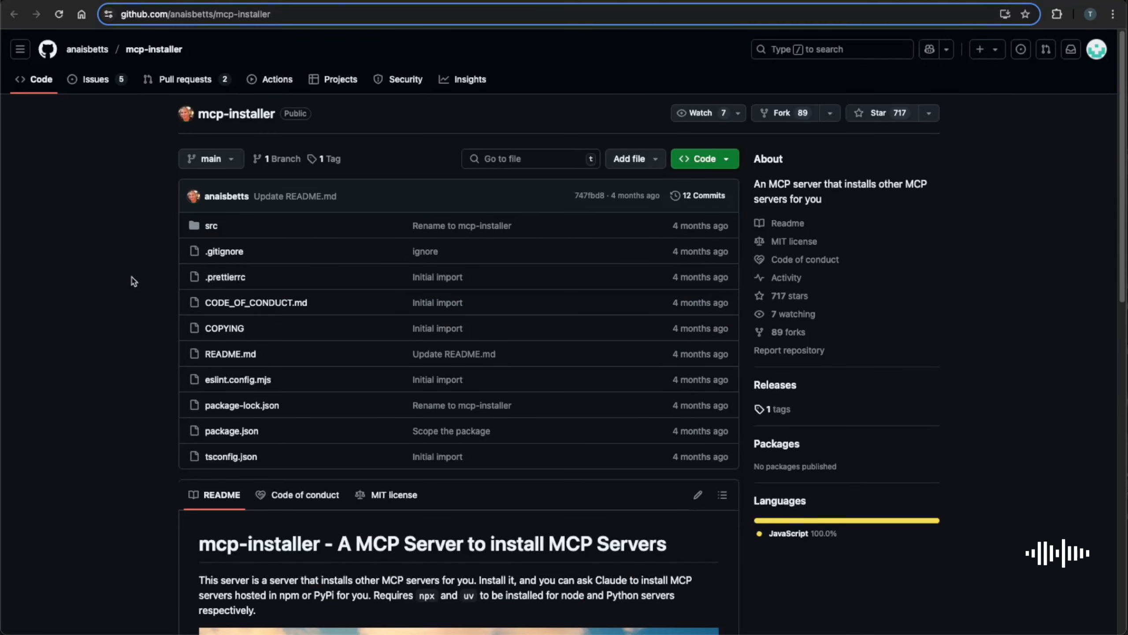
- Scroll down the mcp-installer README on GitHub to its install section
{"action": "scroll", "coordinate": [157, 308], "scroll_direction": "down", "scroll_amount": 5}
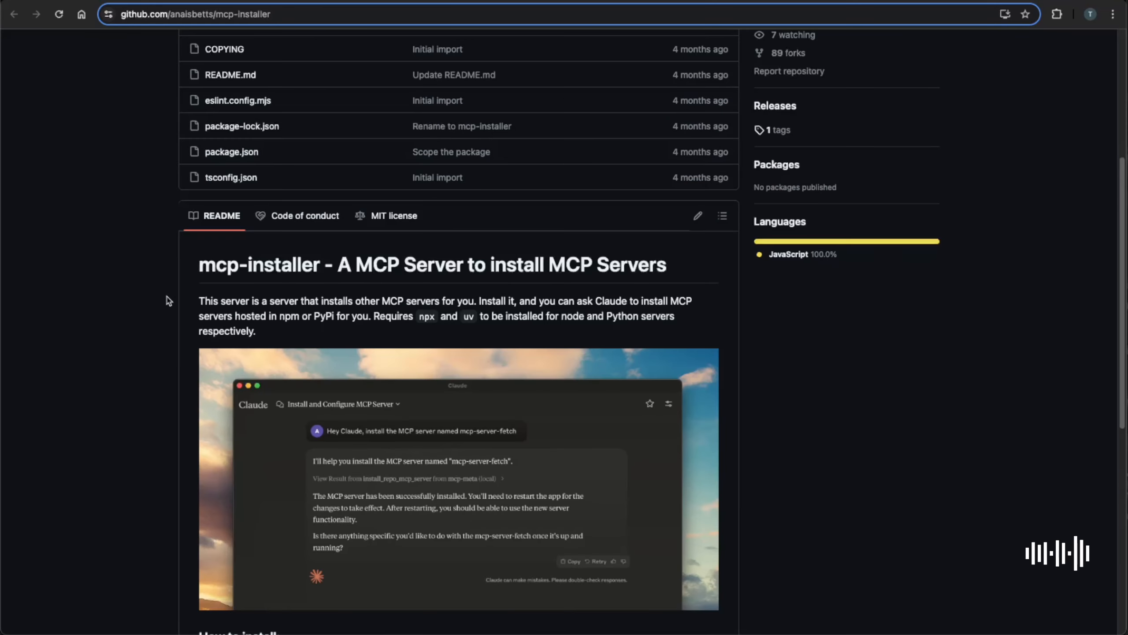
{"action": "scroll", "coordinate": [157, 308], "scroll_direction": "down", "scroll_amount": 5}
{"action": "scroll", "coordinate": [157, 308], "scroll_direction": "down", "scroll_amount": 2}
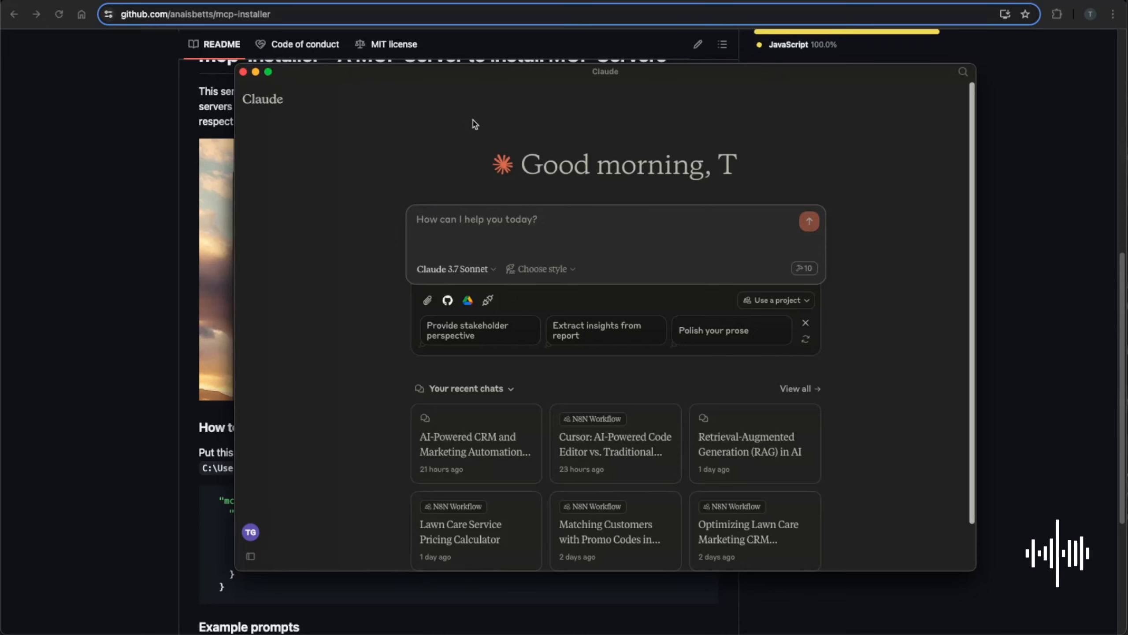
- From Claude's Developer settings, use Edit Config to reveal claude_desktop_config.json in Finder
{"action": "left_click", "coordinate": [44, 2]}
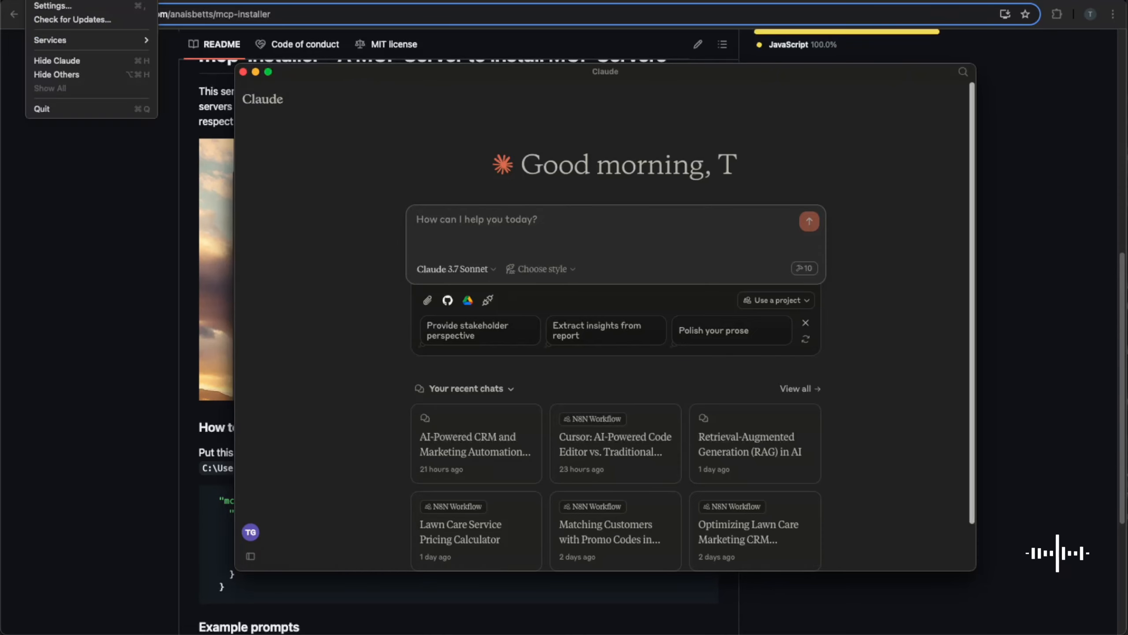
{"action": "left_click", "coordinate": [58, 7]}
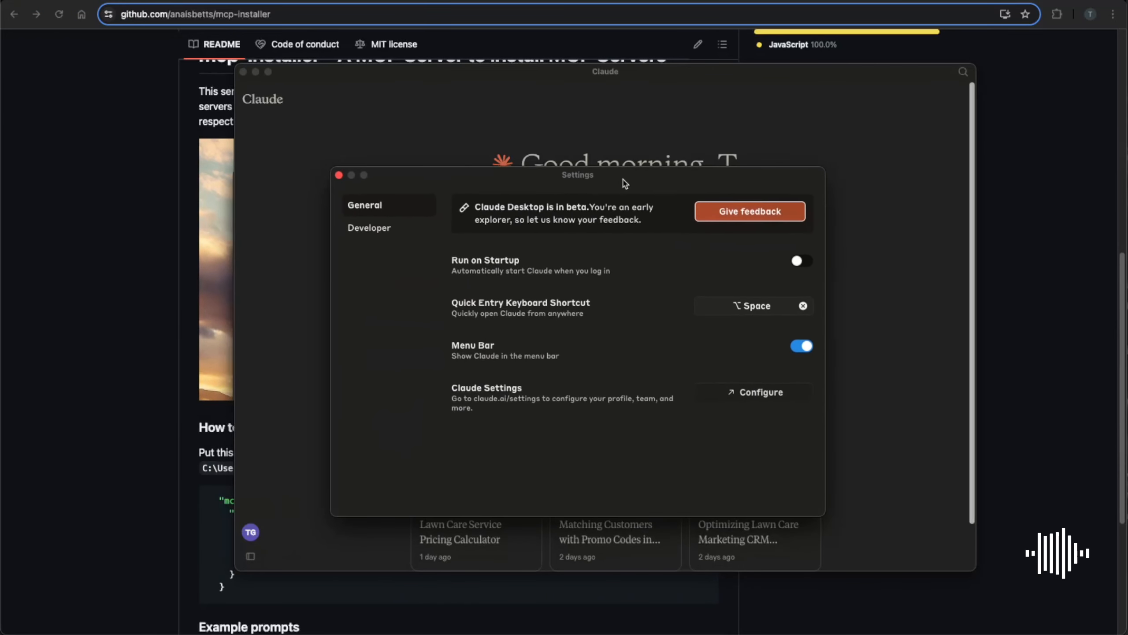
{"action": "left_click", "coordinate": [369, 228]}
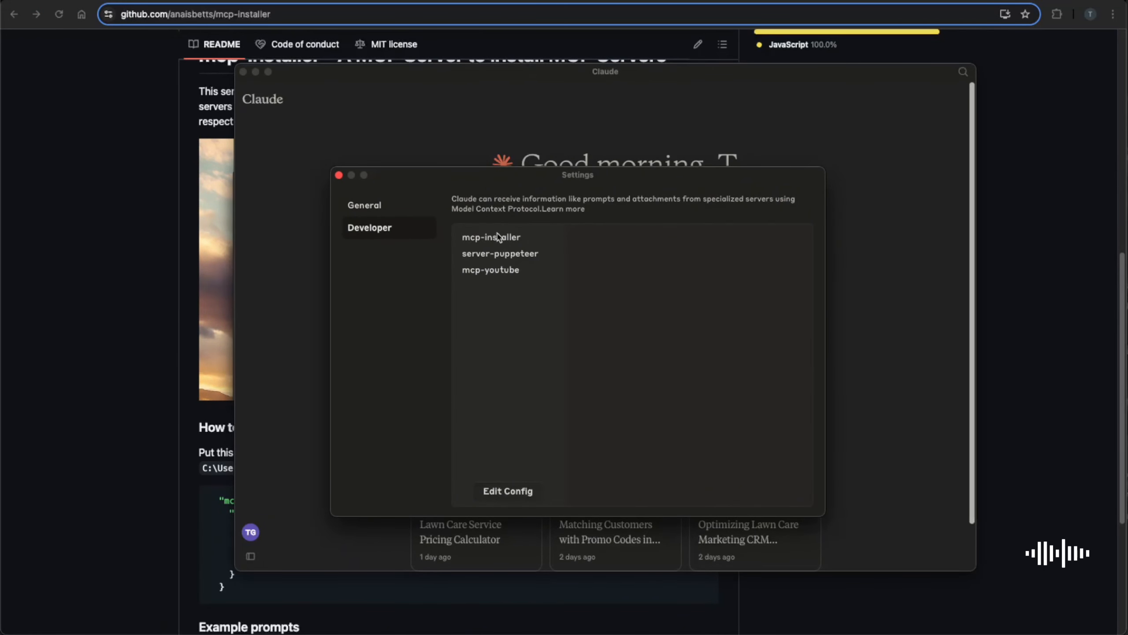
{"action": "left_click", "coordinate": [508, 491]}
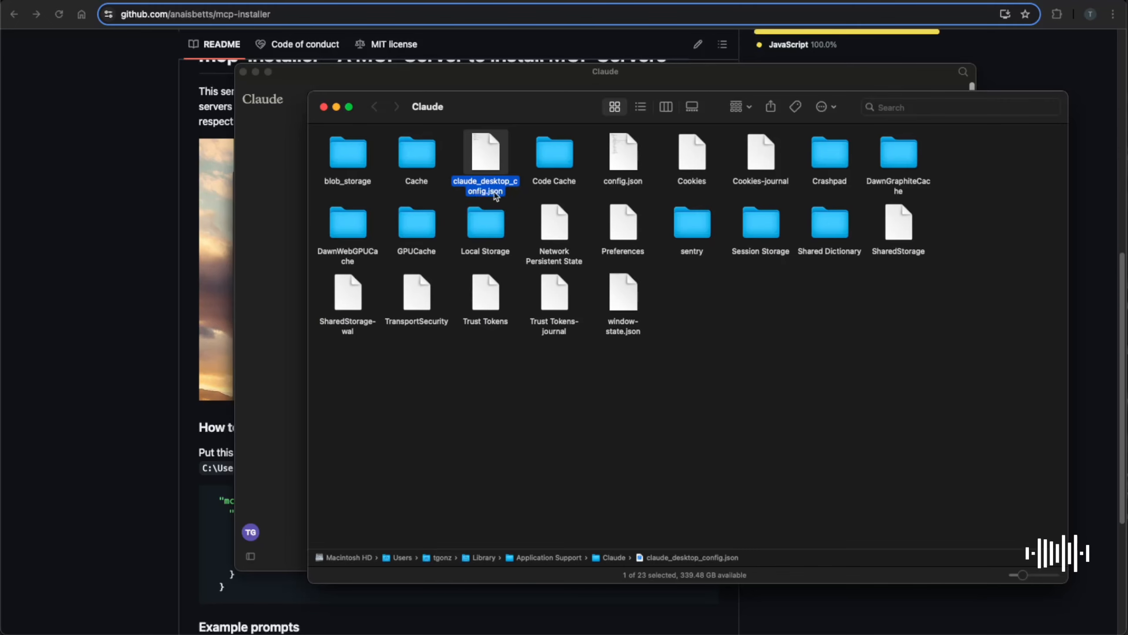
- Open claude_desktop_config.json in Cursor through Finder's Open With menu
{"action": "right_click", "coordinate": [485, 164]}
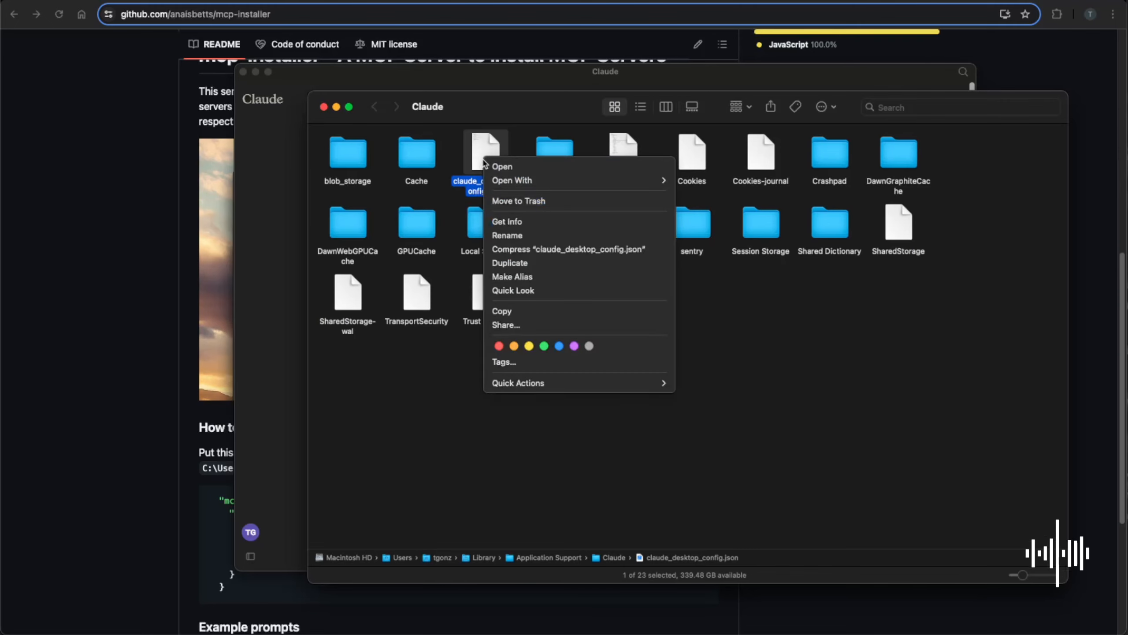
{"action": "mouse_move", "coordinate": [525, 180]}
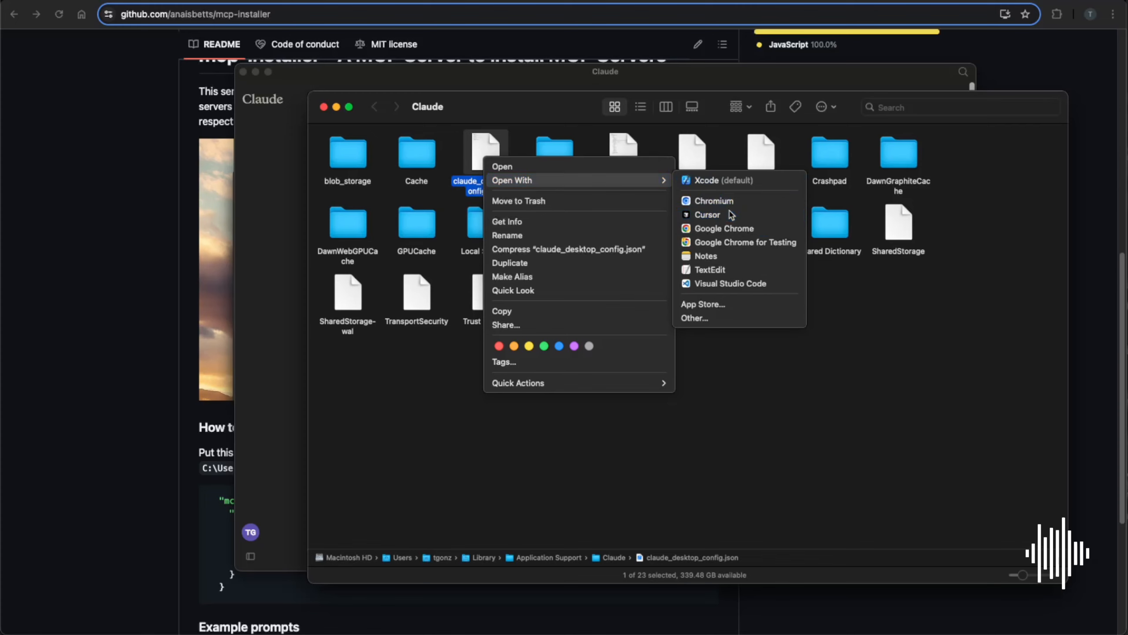
{"action": "left_click", "coordinate": [731, 214]}
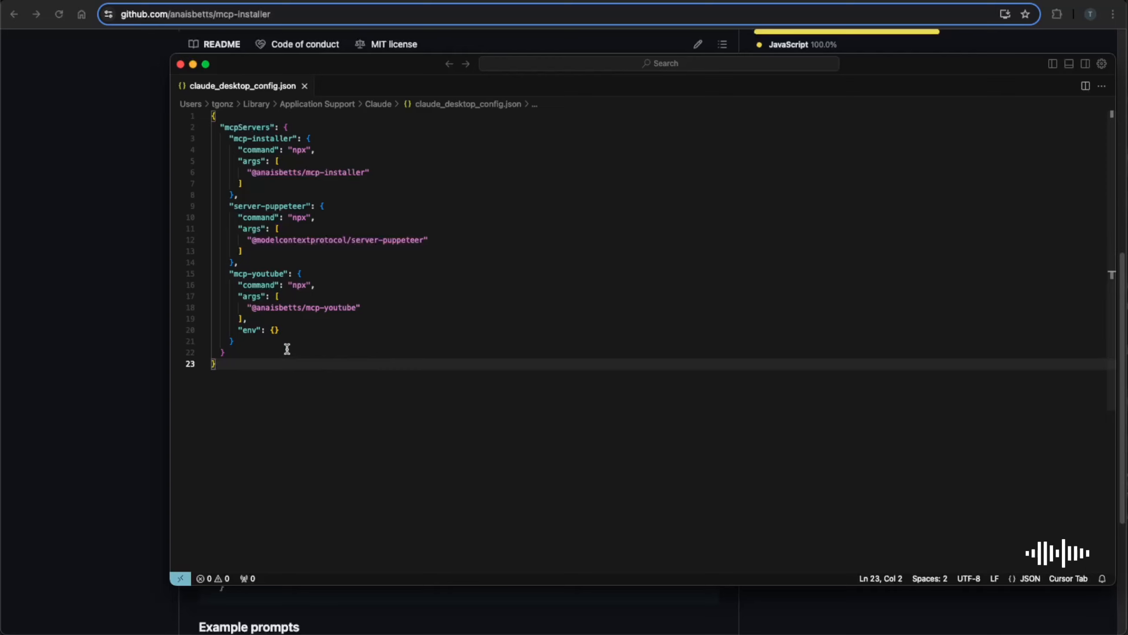
- Delete the server-puppeteer and mcp-youtube blocks and the trailing comma after mcp-installer
{"action": "left_click", "coordinate": [237, 341]}
{"action": "left_click", "coordinate": [238, 352]}
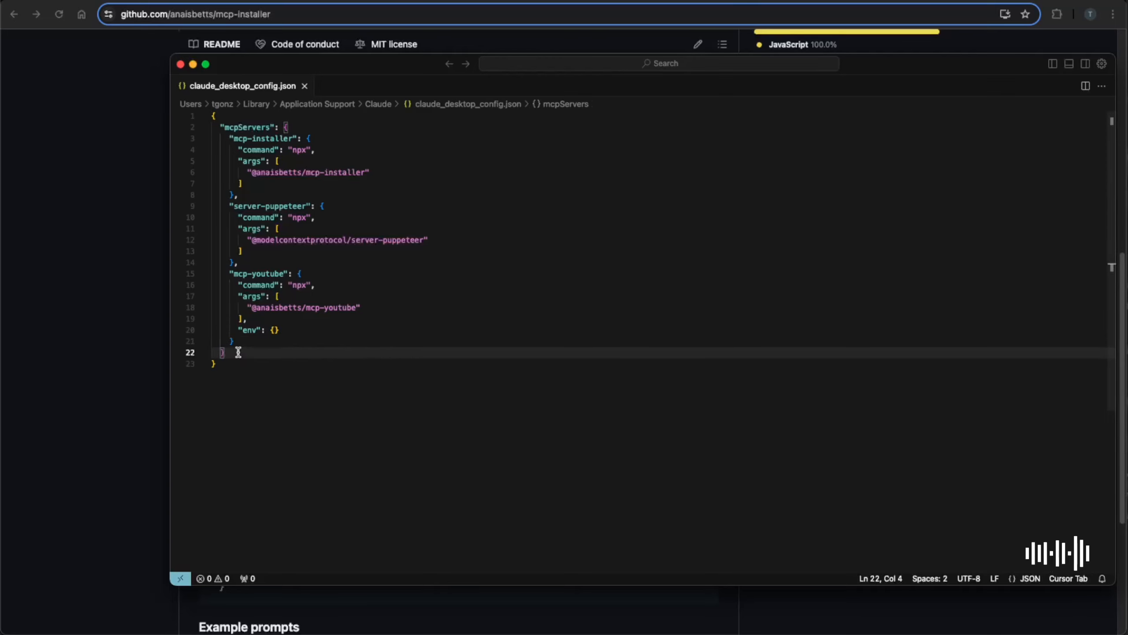
{"action": "left_click_drag", "start_coordinate": [238, 352], "coordinate": [222, 203]}
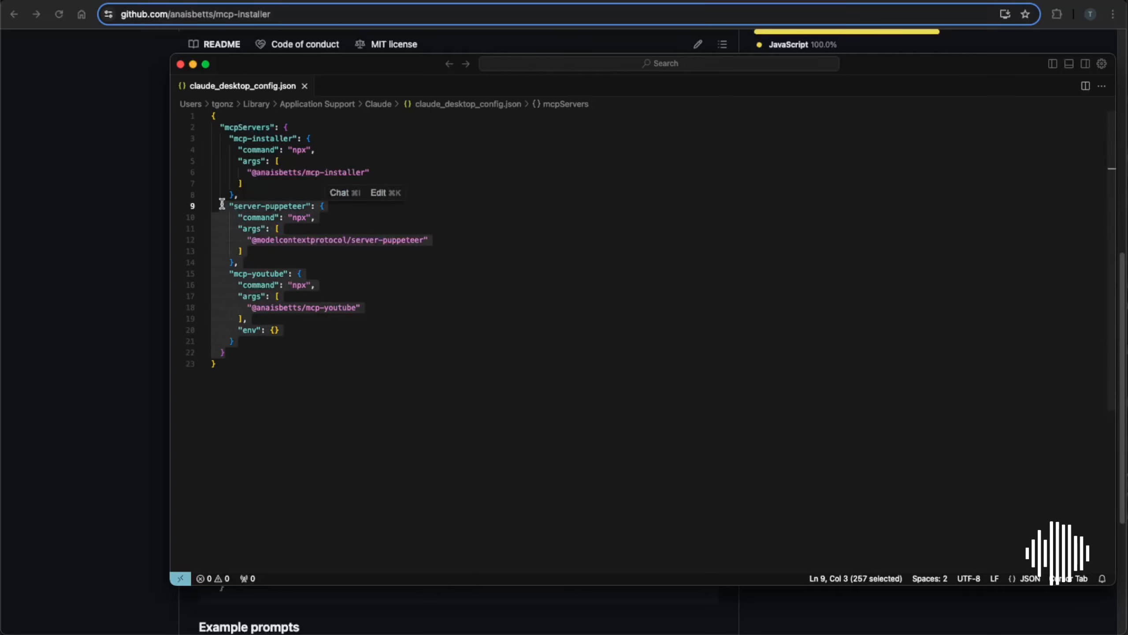
{"action": "key", "text": "BackSpace"}
{"action": "key", "text": "BackSpace"}
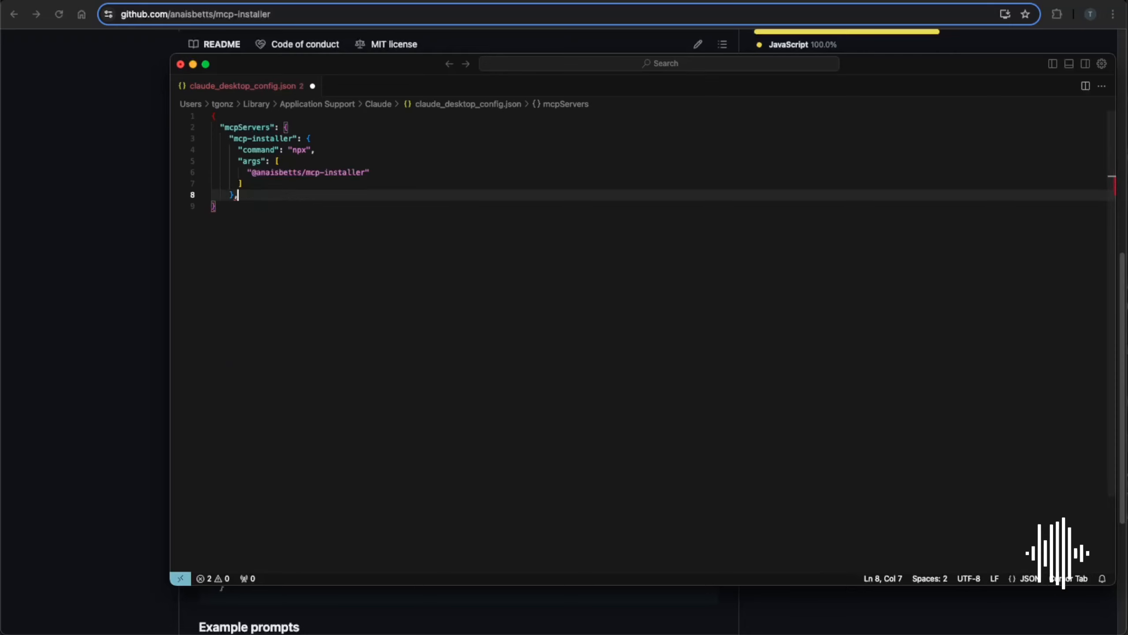
{"action": "key", "text": "BackSpace"}
{"action": "key", "text": "Left"}
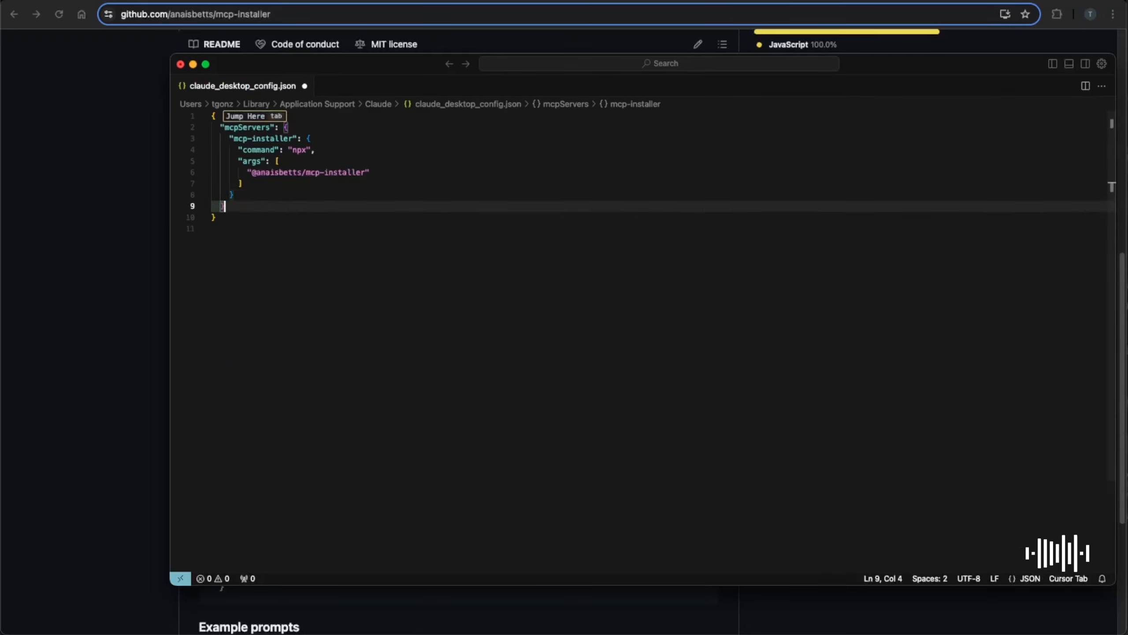
- Save the trimmed config and check which MCP tools Claude now lists
{"action": "left_click", "coordinate": [263, 271]}
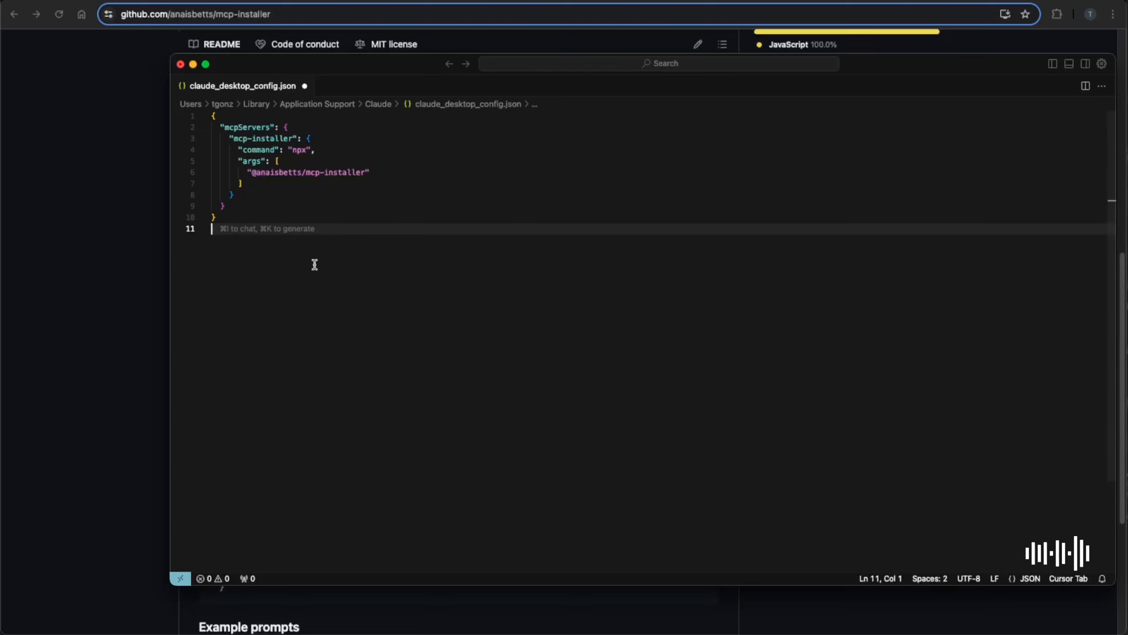
{"action": "key", "text": "super+s"}
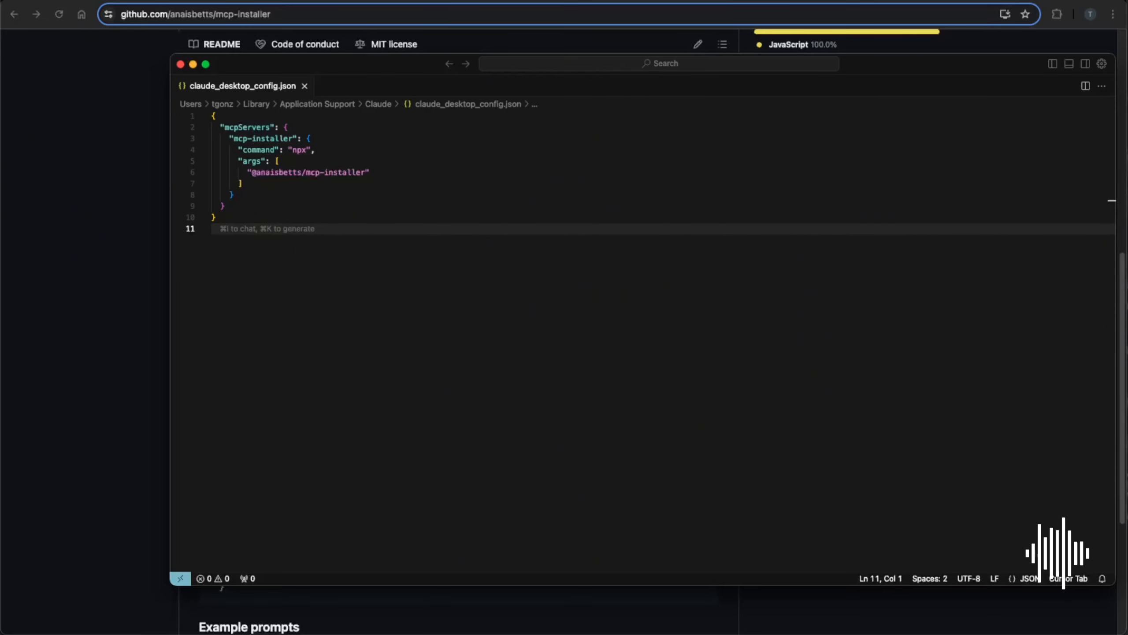
{"action": "key", "text": "super+Tab"}
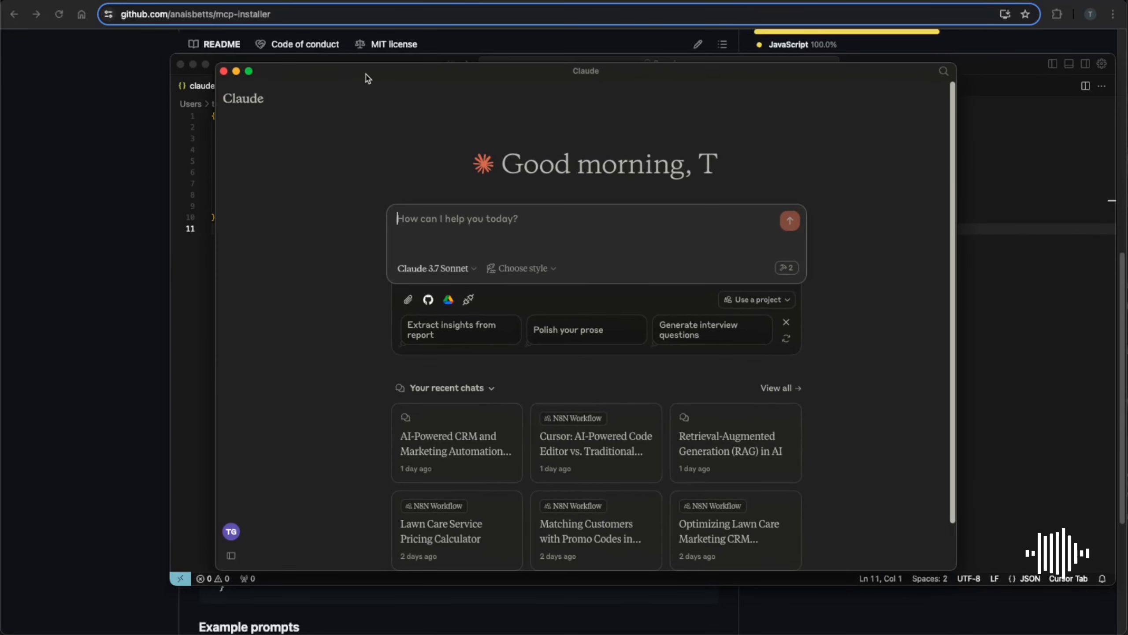
{"action": "left_click", "coordinate": [790, 271]}
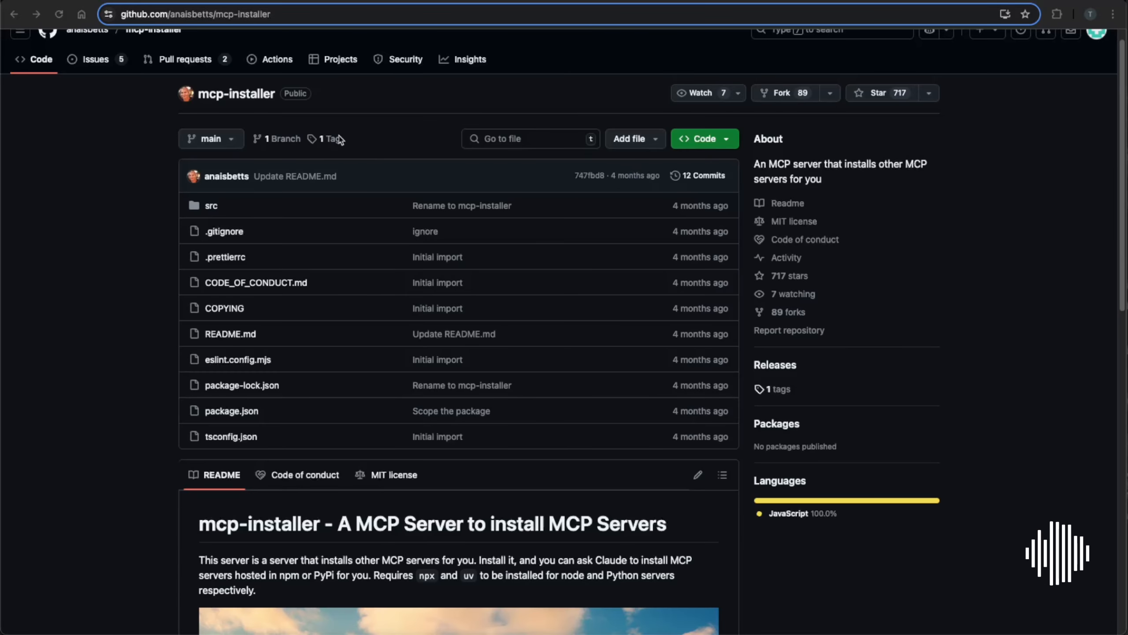
{"action": "scroll", "coordinate": [311, 141], "scroll_direction": "up", "scroll_amount": 1}
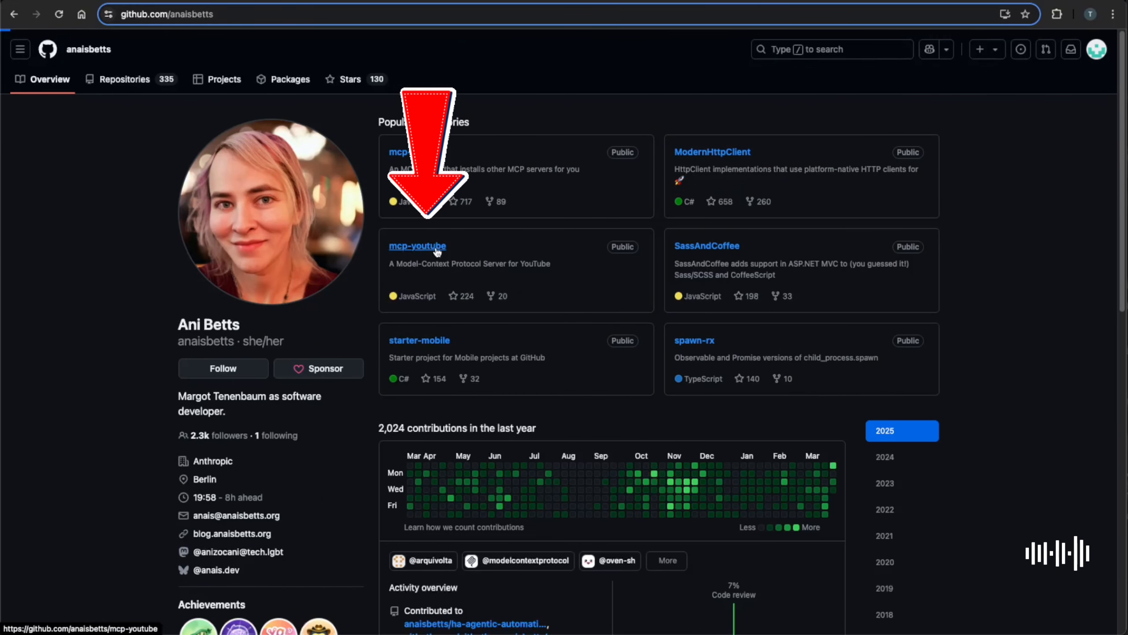
{"action": "left_click", "coordinate": [436, 249]}
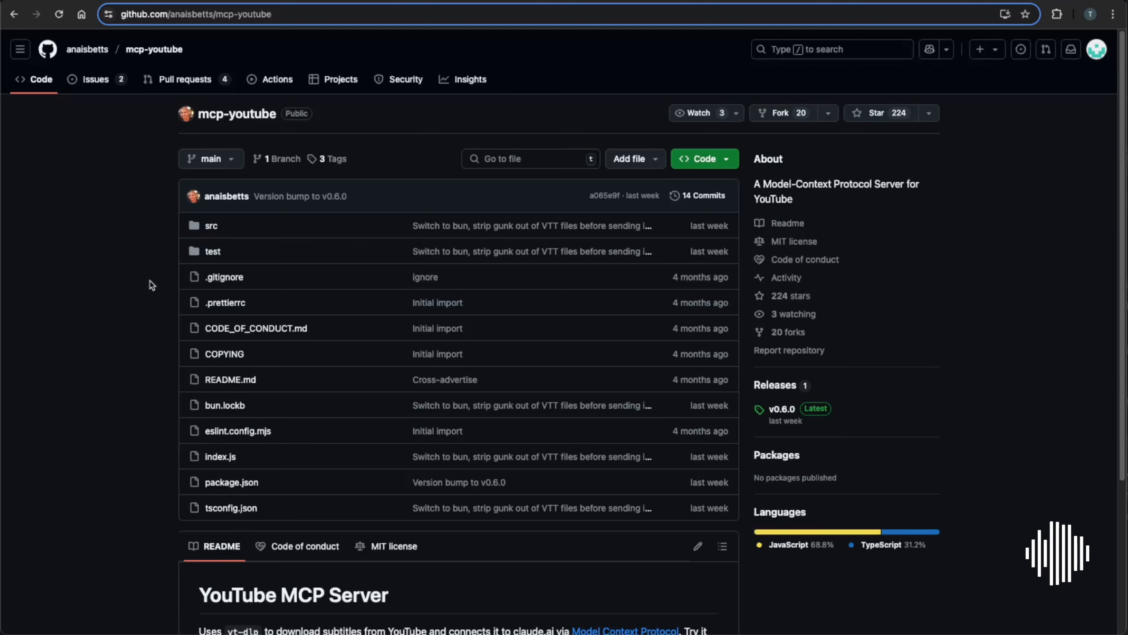
{"action": "scroll", "coordinate": [143, 283], "scroll_direction": "down", "scroll_amount": 4}
{"action": "scroll", "coordinate": [142, 282], "scroll_direction": "up", "scroll_amount": 2}
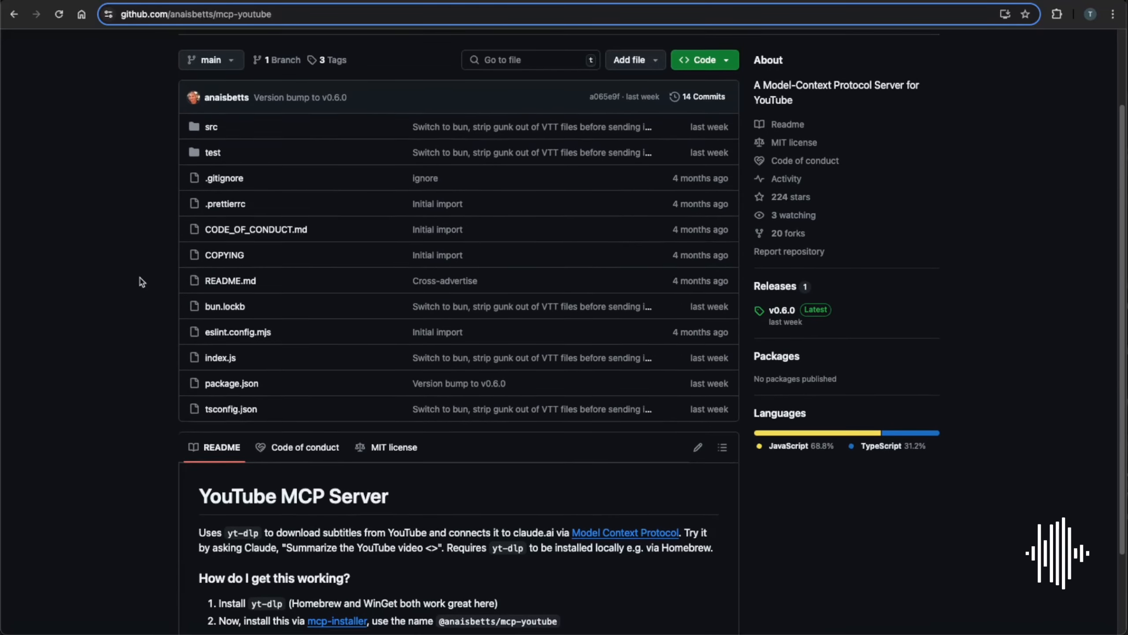
{"action": "scroll", "coordinate": [143, 283], "scroll_direction": "down", "scroll_amount": 2}
{"action": "left_click_drag", "start_coordinate": [438, 550], "coordinate": [581, 558]}
{"action": "key", "text": "super+c"}
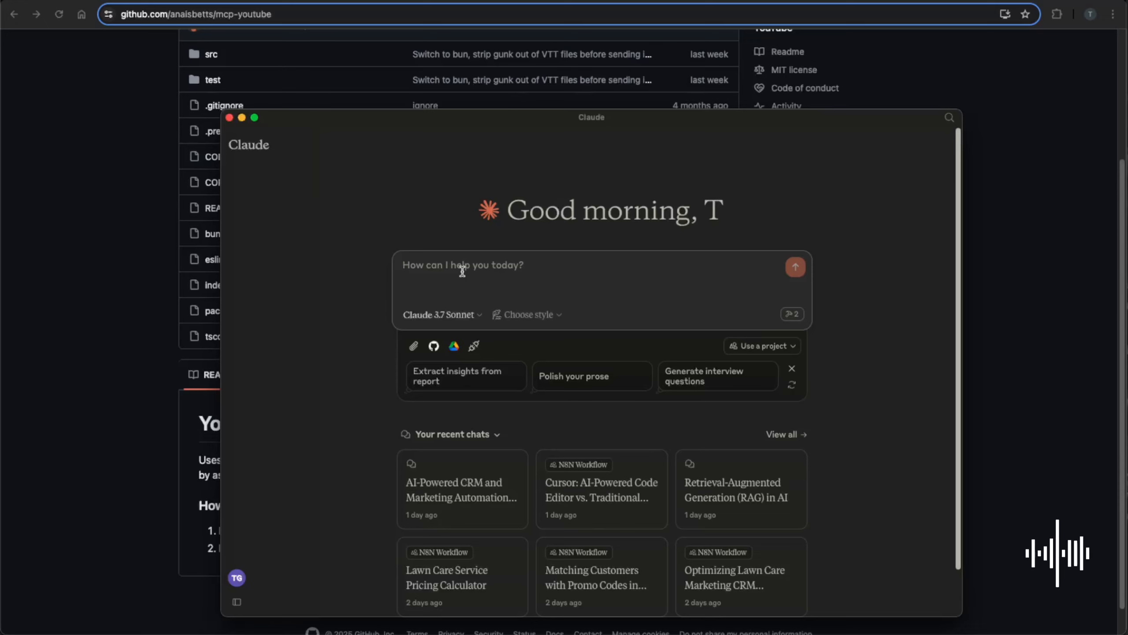
- Ask Claude 'please install this mcp server' with the pasted package name, allowing the installer once
{"action": "type", "text": "pleas"}
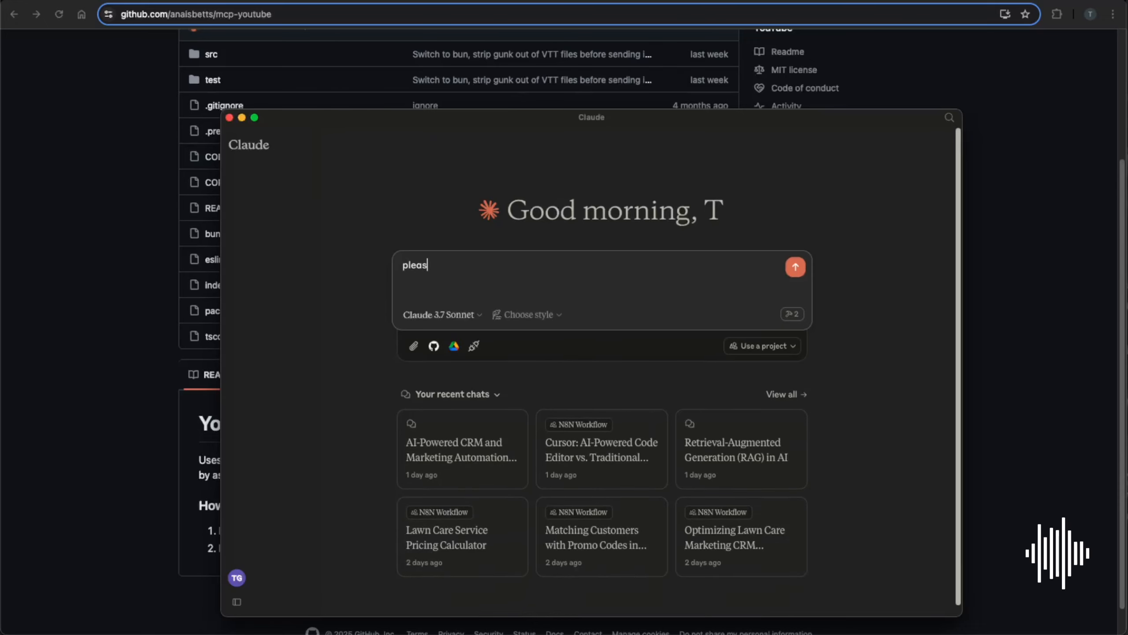
{"action": "type", "text": "e install this "}
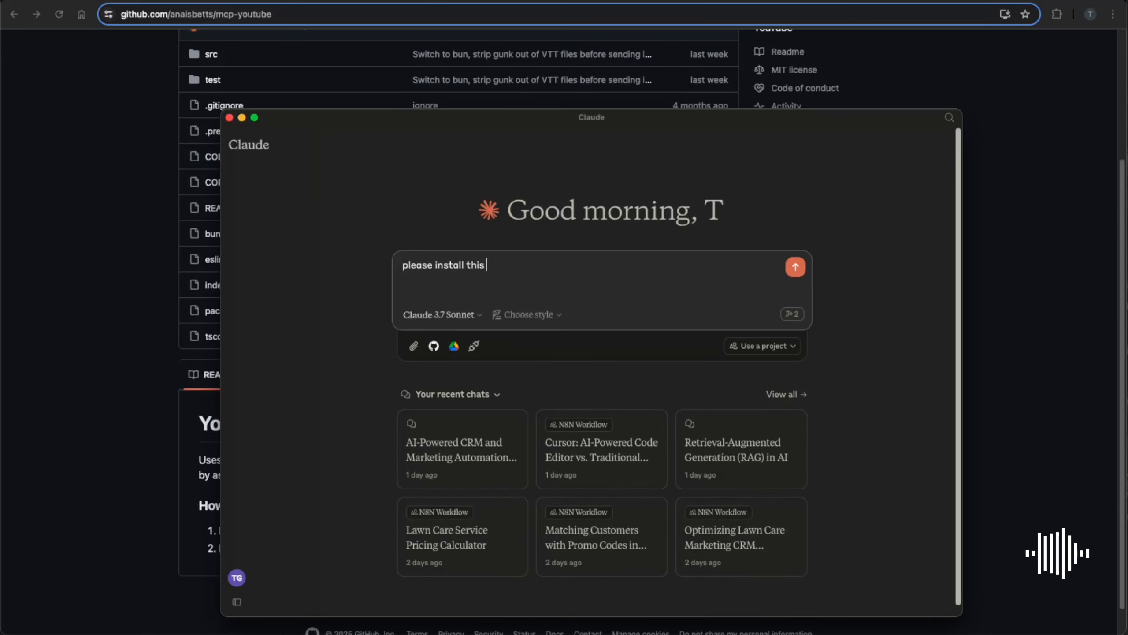
{"action": "type", "text": "mcp server"}
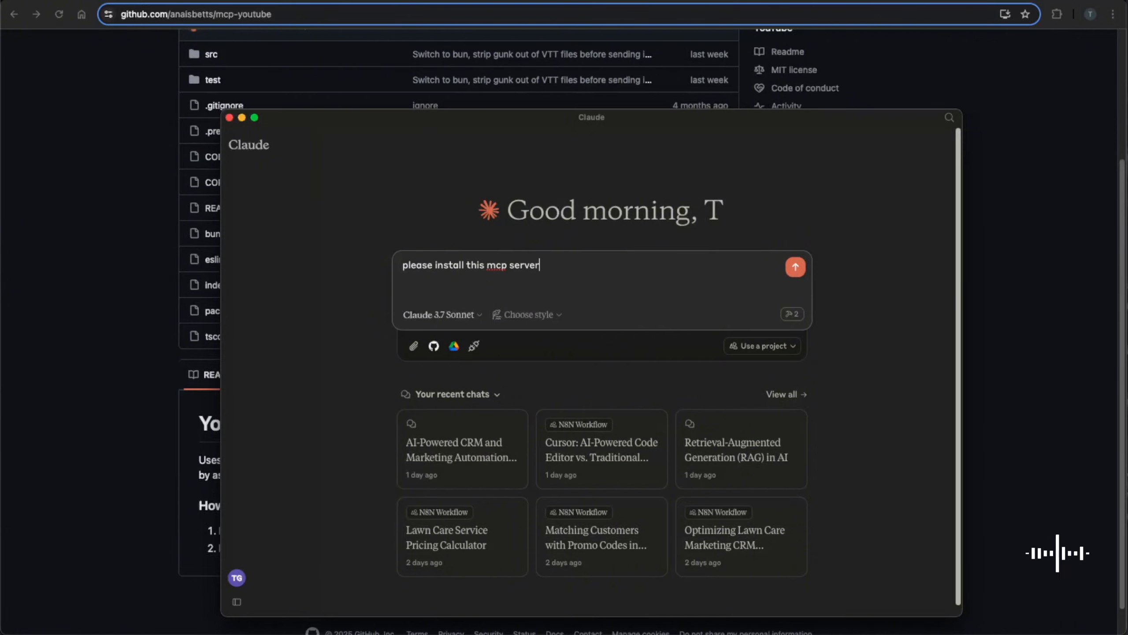
{"action": "key", "text": "super+v"}
{"action": "key", "text": "Return"}
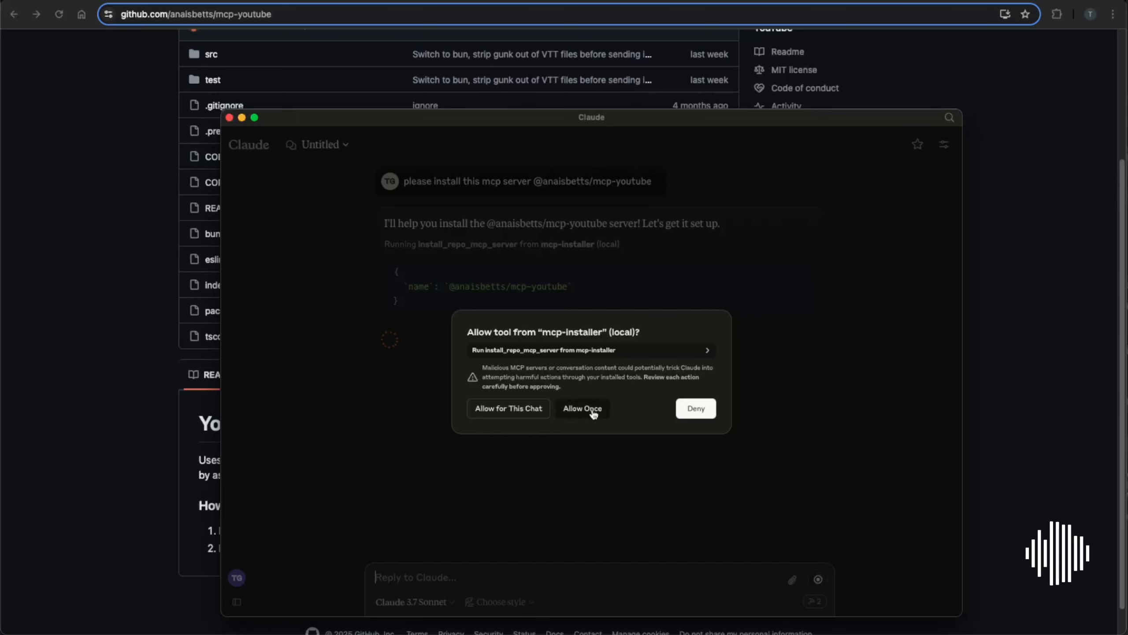
{"action": "left_click", "coordinate": [592, 411]}
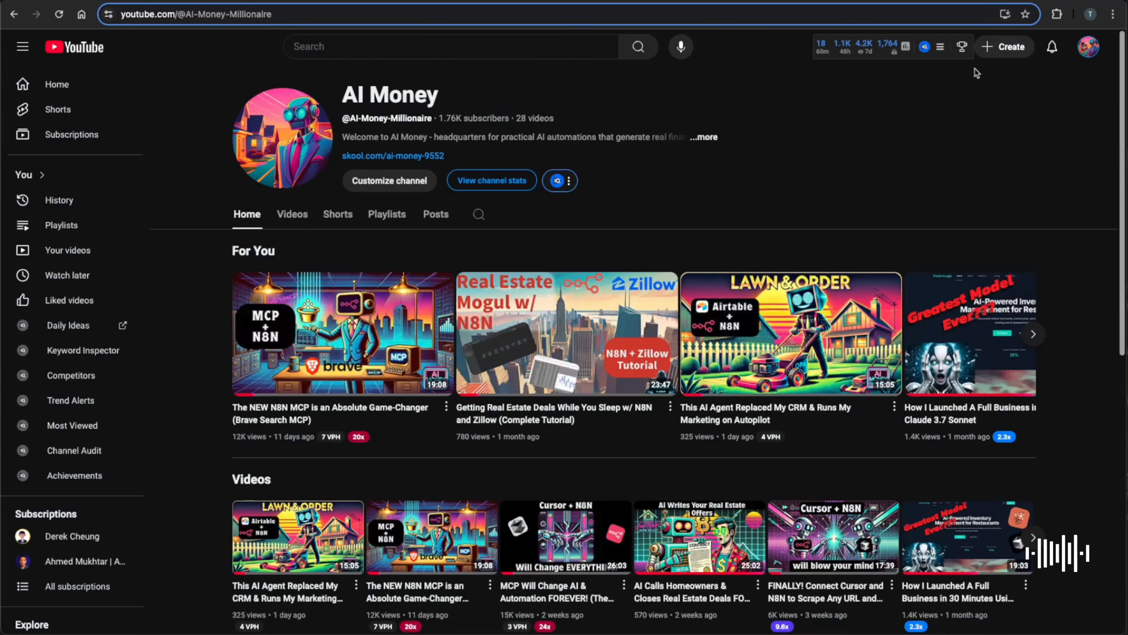
- Copy a recommended video's share link and ask Claude 'please summarize this youtube video' with it
{"action": "left_click", "coordinate": [446, 406]}
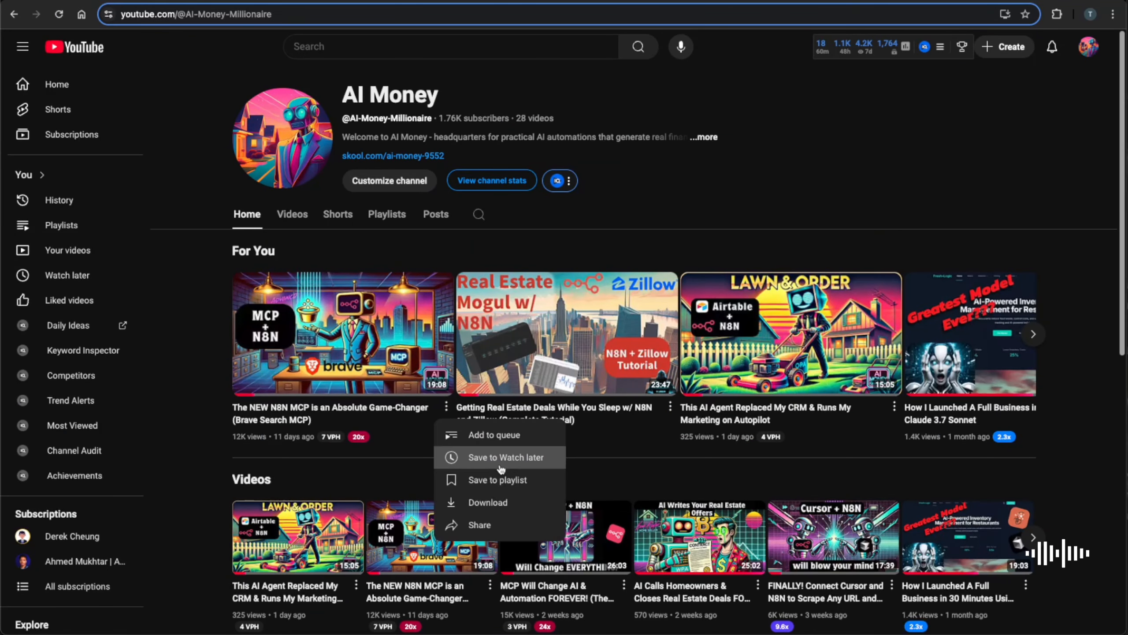
{"action": "left_click", "coordinate": [506, 523]}
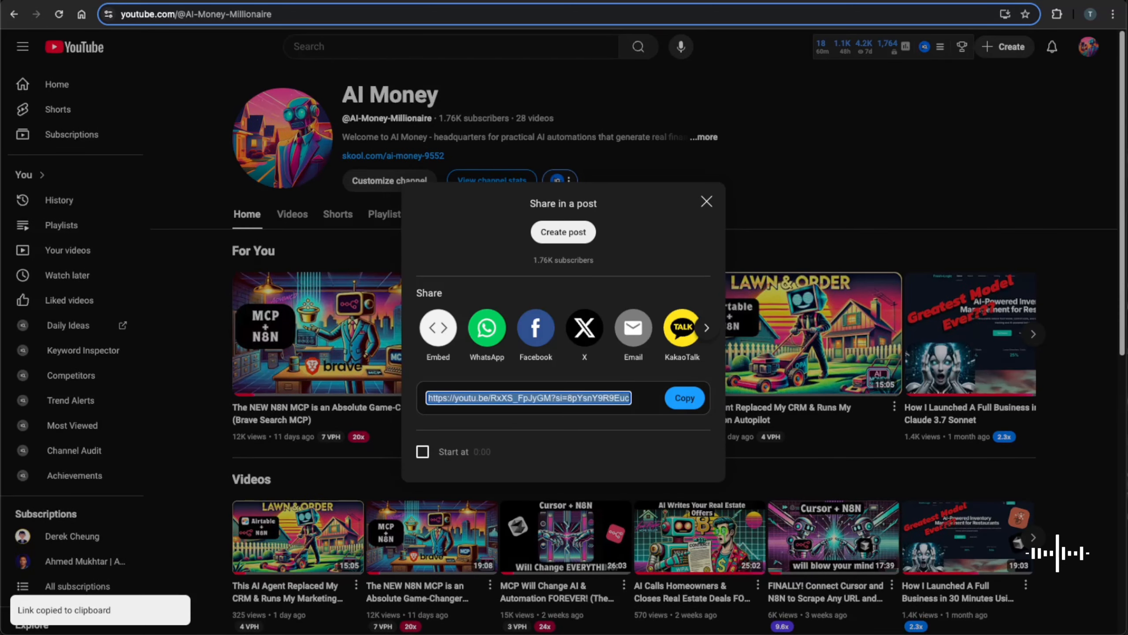
{"action": "key", "text": "super+Tab"}
{"action": "left_click", "coordinate": [503, 571]}
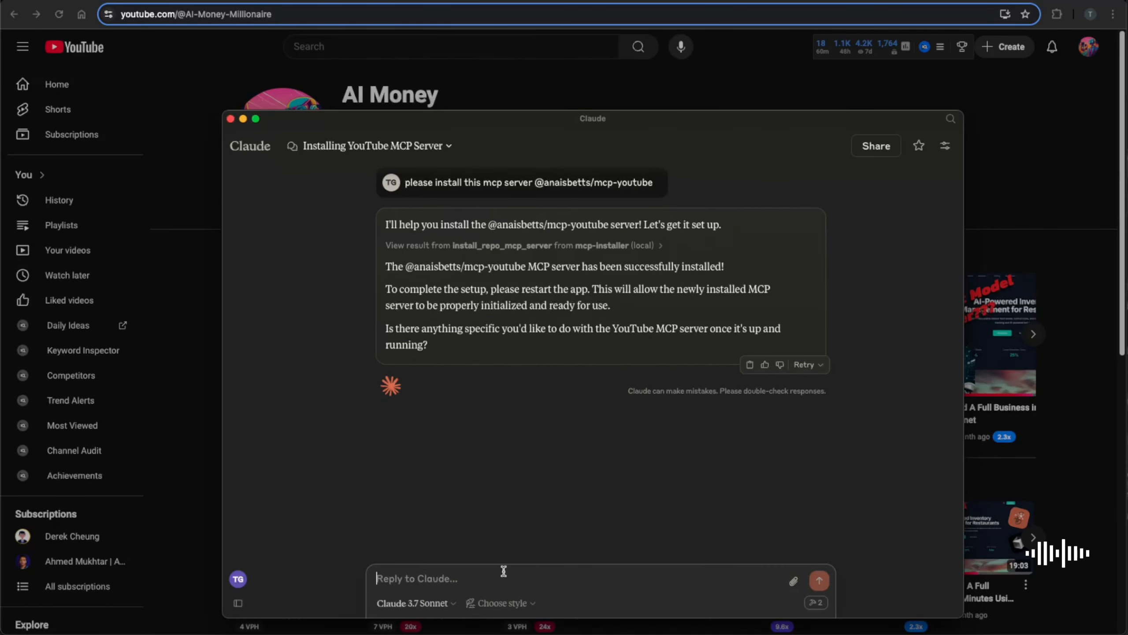
{"action": "type", "text": "pl"}
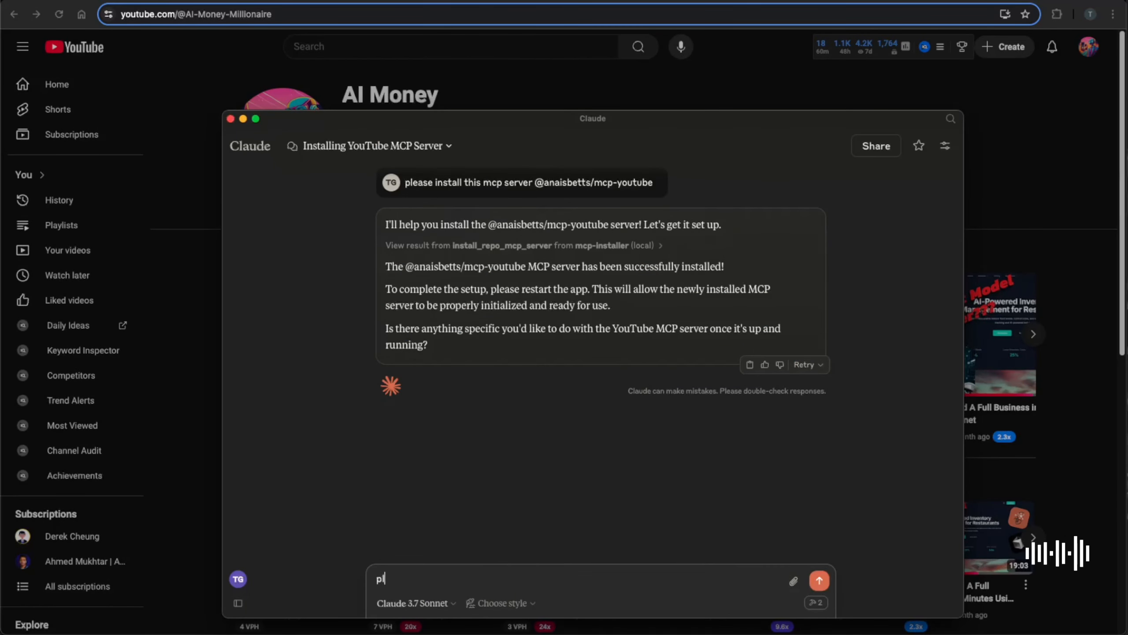
{"action": "type", "text": "ease summariz"}
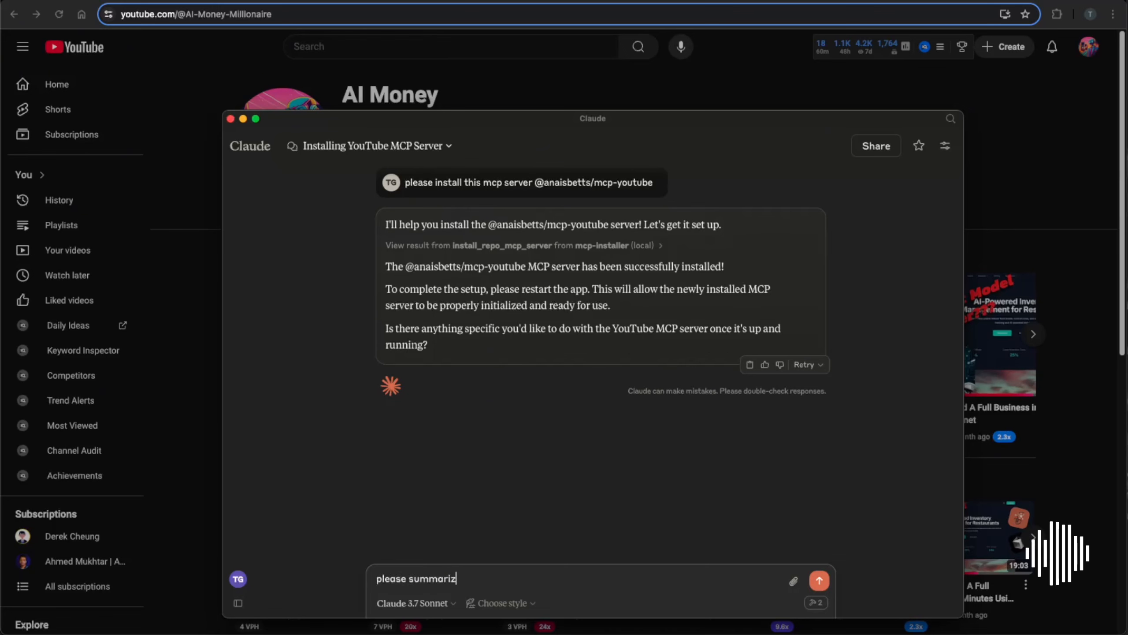
{"action": "type", "text": "e this youtube video"}
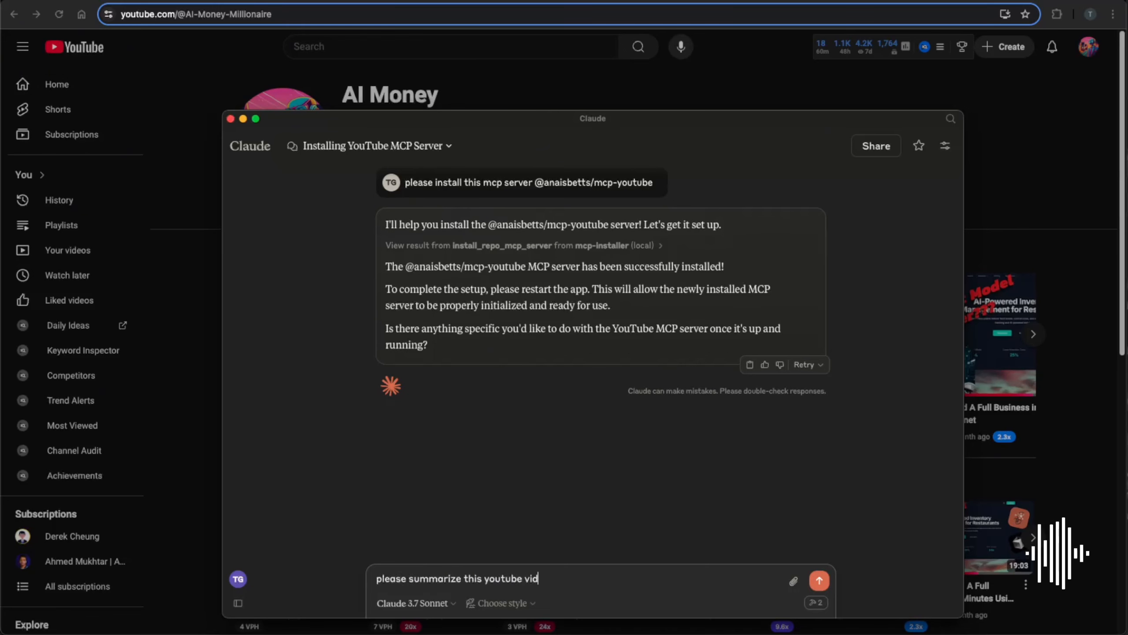
{"action": "key", "text": "super+v"}
{"action": "key", "text": "Return"}
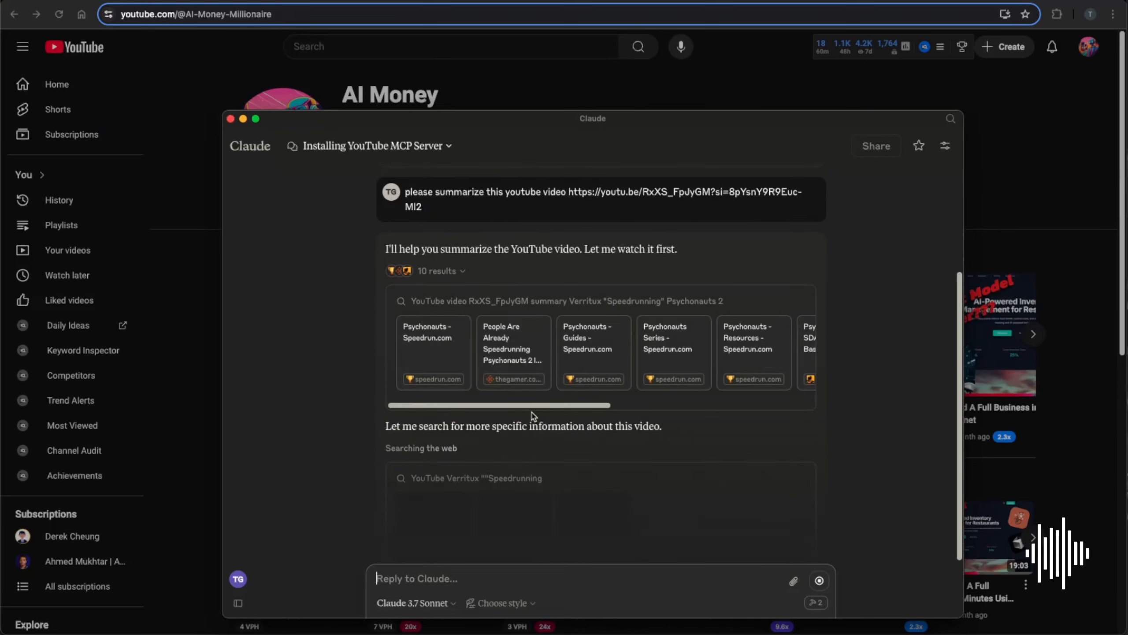
- Stop Claude's still-generating summary reply
{"action": "scroll", "coordinate": [526, 513], "scroll_direction": "down", "scroll_amount": 5}
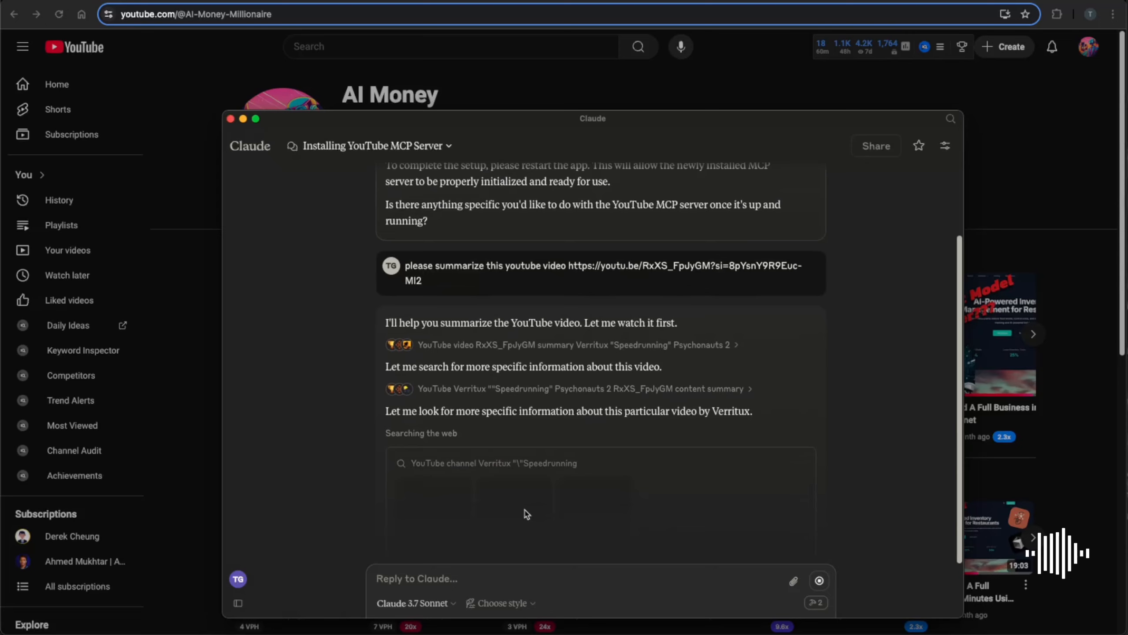
{"action": "left_click", "coordinate": [820, 581]}
{"action": "scroll", "coordinate": [551, 444], "scroll_direction": "up", "scroll_amount": 5}
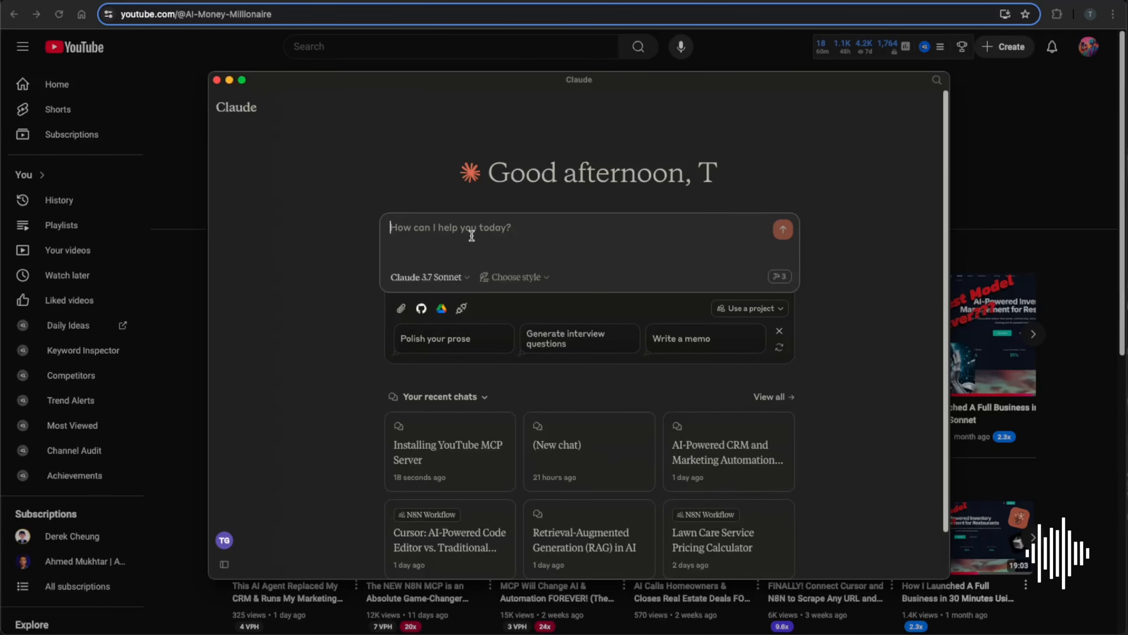
- Ask 'please summarize this video' with the pasted YouTube link and allow mcp-youtube to fetch subtitles
{"action": "type", "text": "please su"}
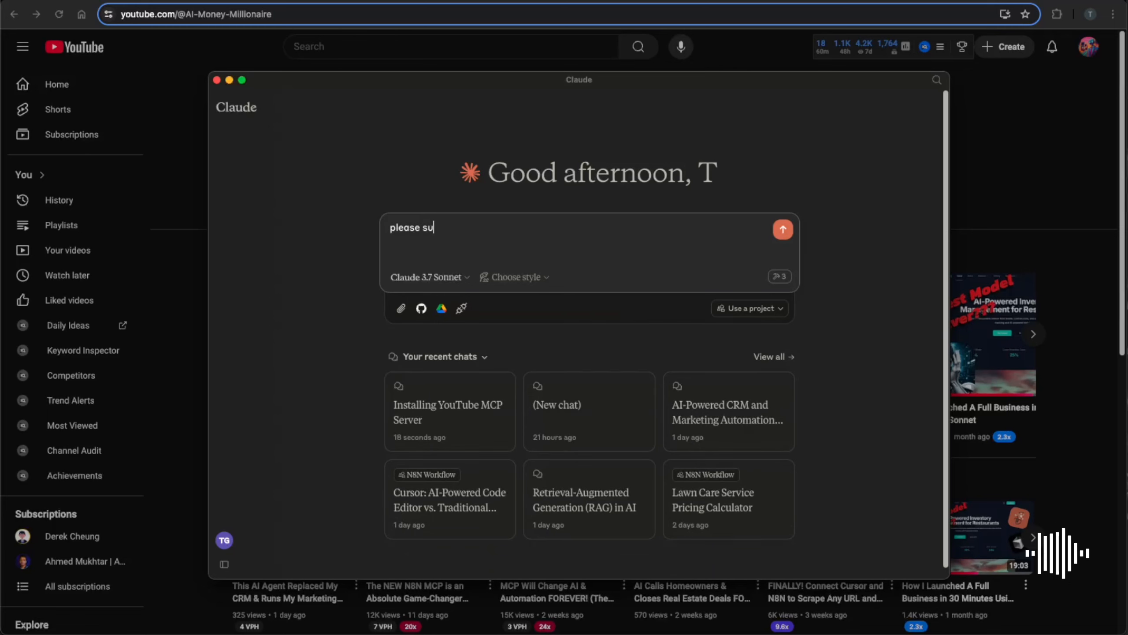
{"action": "type", "text": "mmarize this video"}
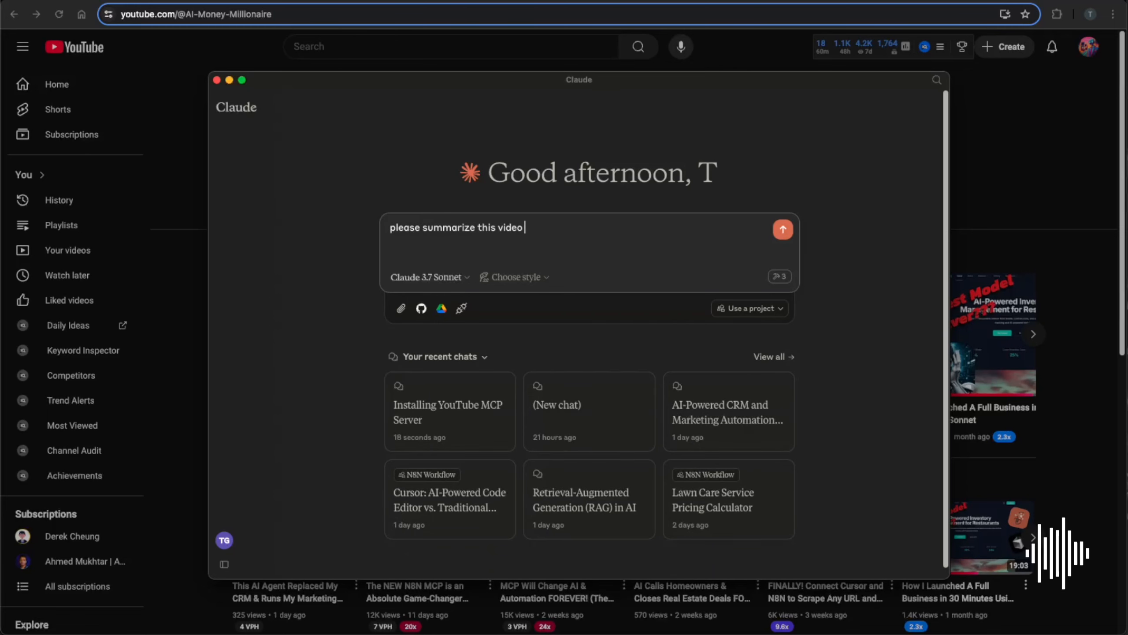
{"action": "key", "text": "super+v"}
{"action": "key", "text": "Return"}
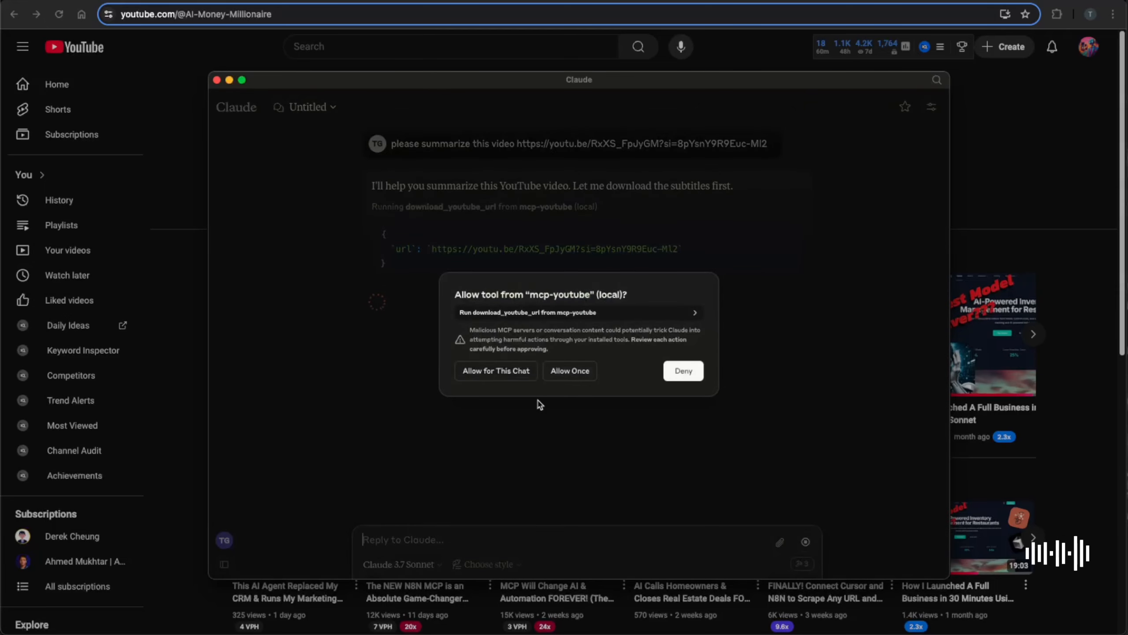
{"action": "left_click", "coordinate": [571, 371]}
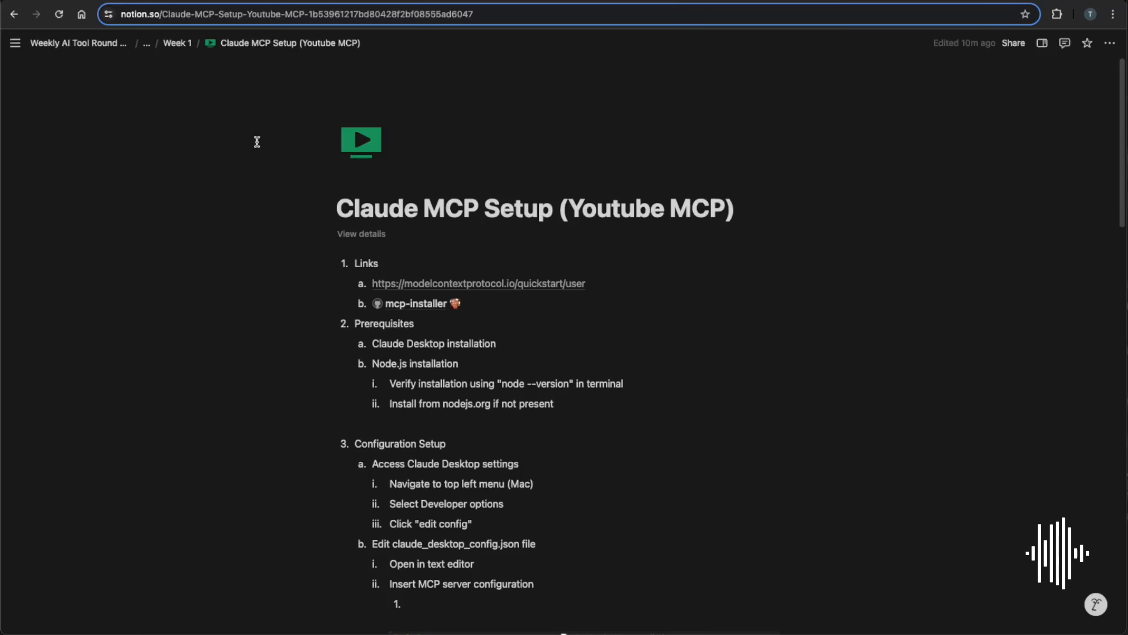
- Go to Weekly AI Tool Round Up, open Week 1, and follow the Sequential Thinking MCP smithery.ai link
{"action": "mouse_move", "coordinate": [15, 42]}
{"action": "left_click", "coordinate": [89, 44]}
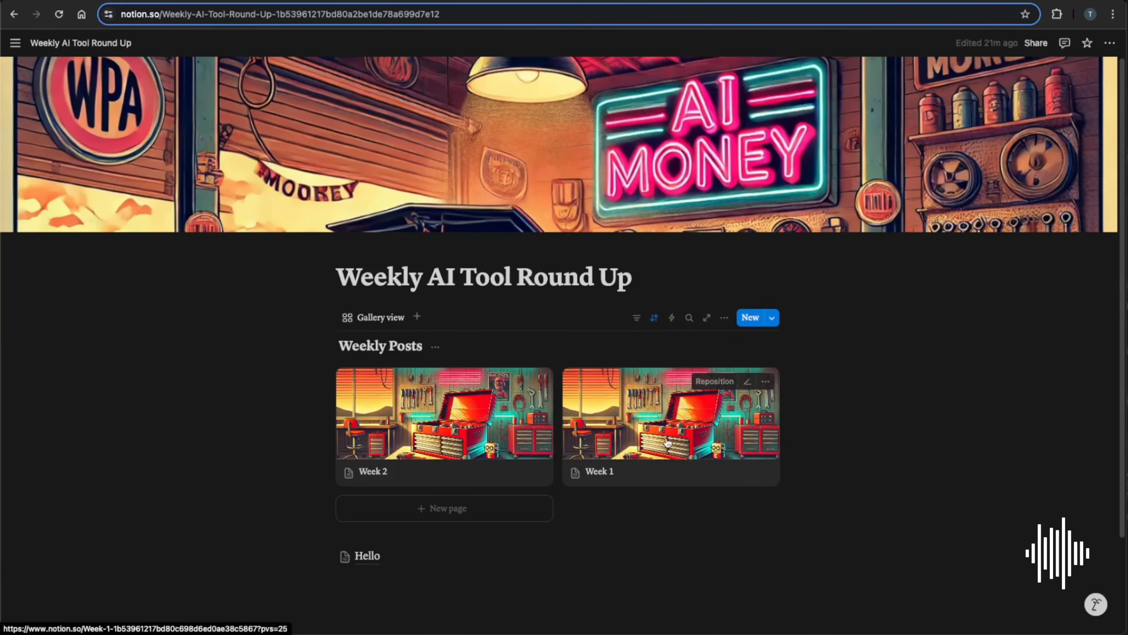
{"action": "left_click", "coordinate": [600, 444]}
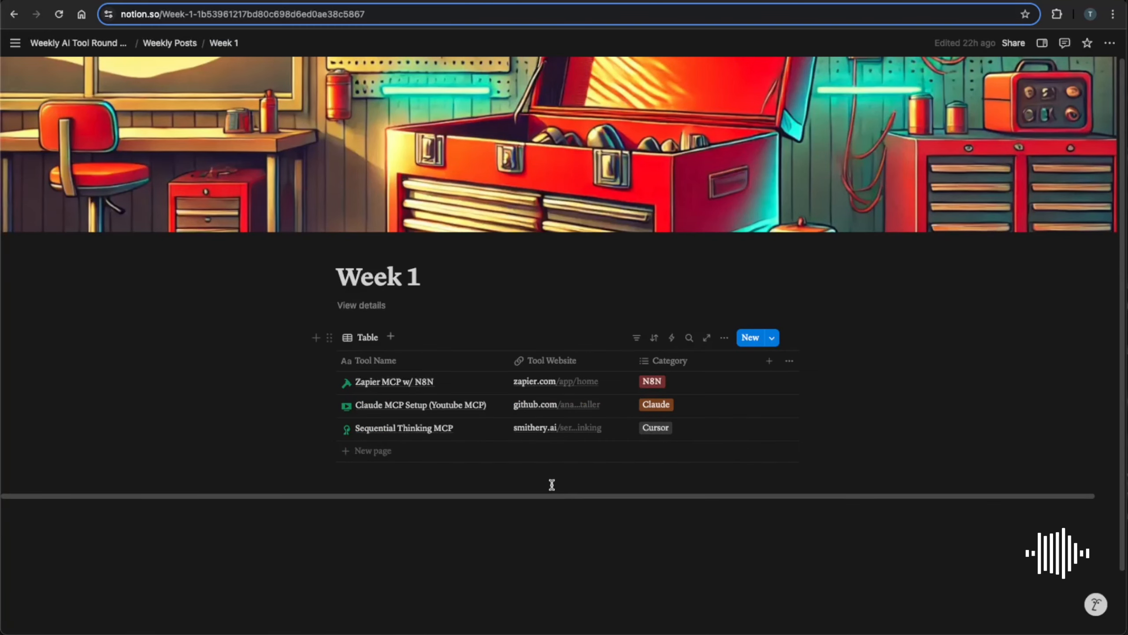
{"action": "left_click", "coordinate": [550, 429]}
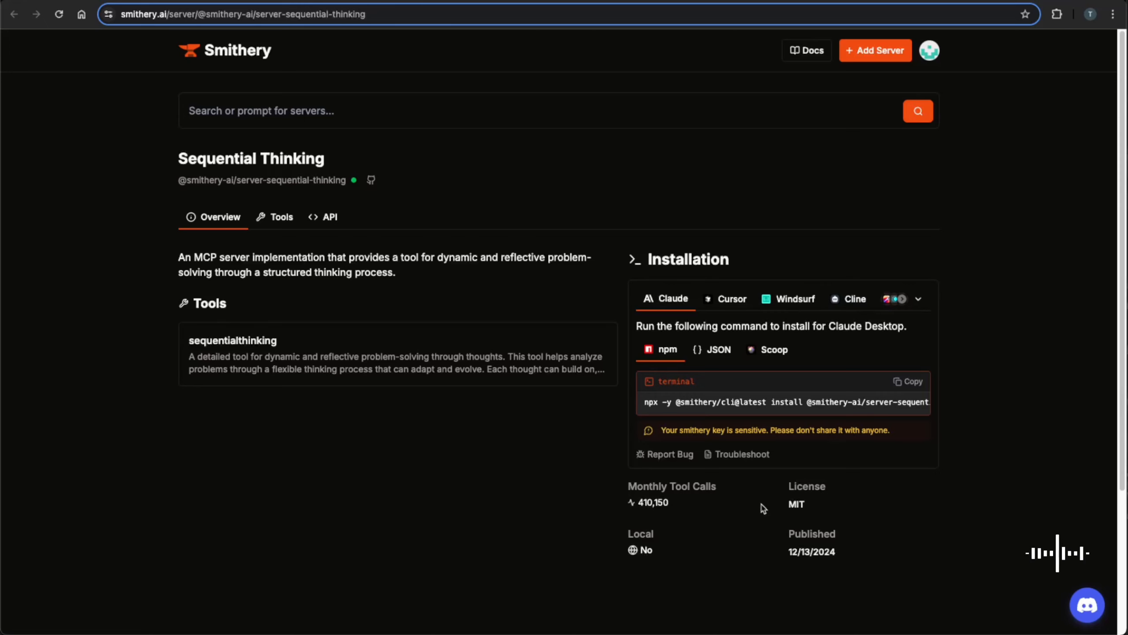
- Show Sequential Thinking's Cursor npm install command on Smithery, checking the JSON tab, then switch to Cursor
{"action": "left_click", "coordinate": [726, 296]}
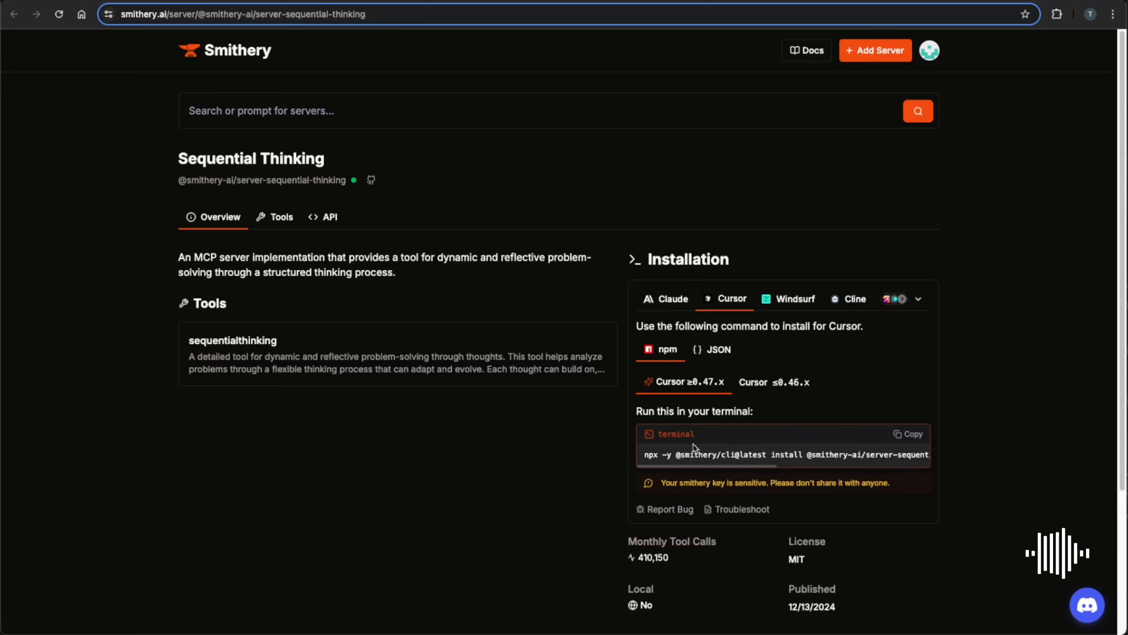
{"action": "left_click", "coordinate": [720, 349]}
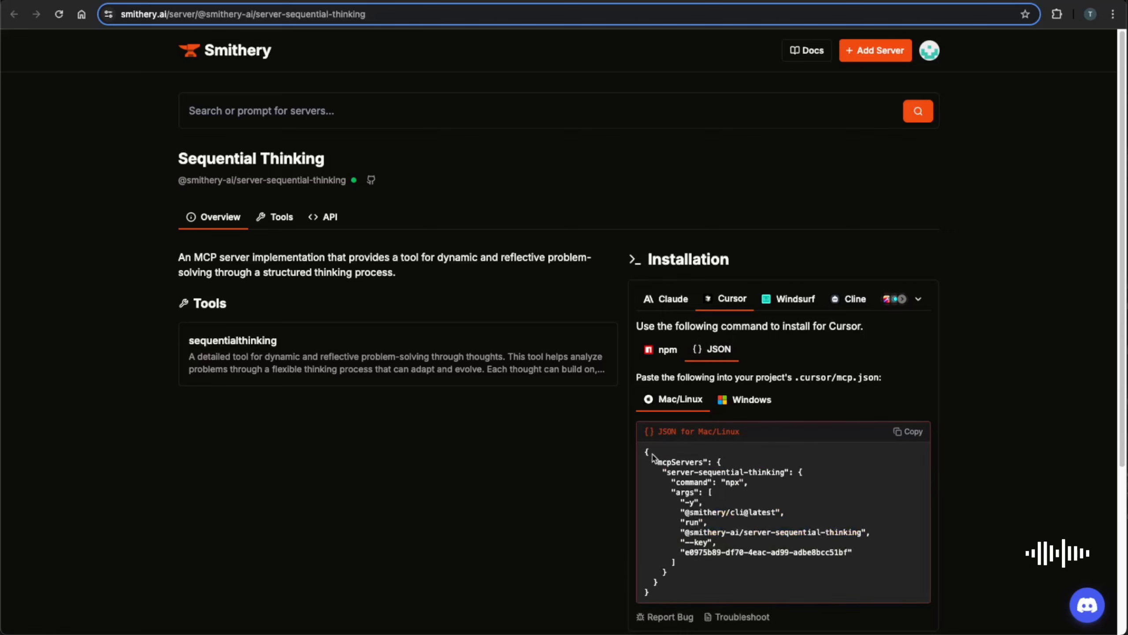
{"action": "left_click_drag", "start_coordinate": [656, 462], "coordinate": [730, 580]}
{"action": "left_click", "coordinate": [662, 349]}
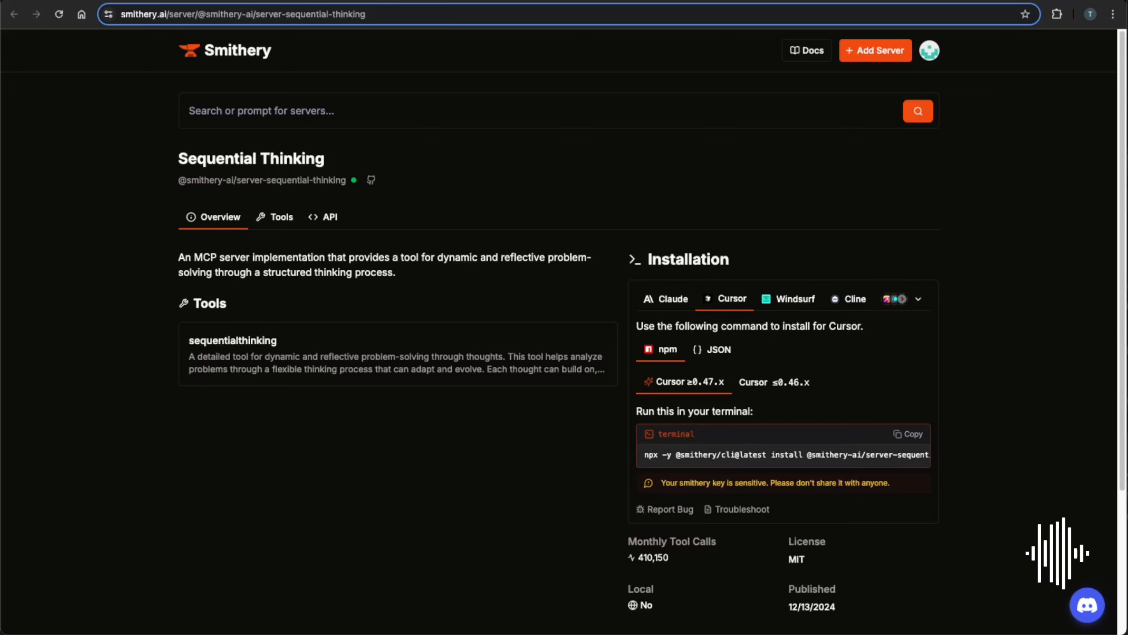
{"action": "key", "text": "super+Tab"}
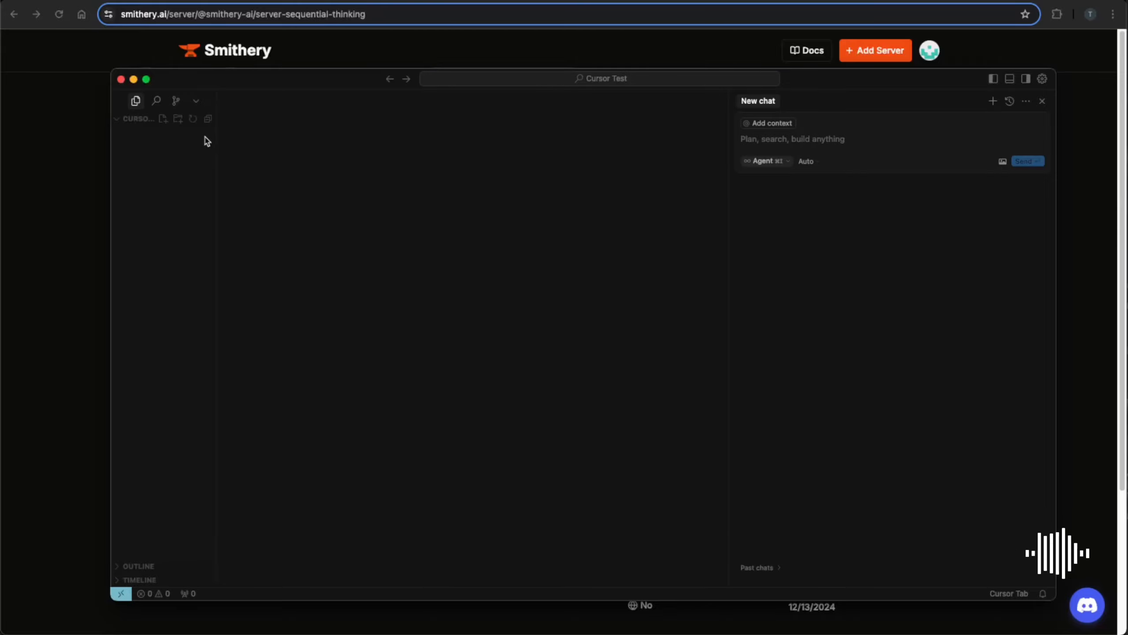
- Go to Cursor Settings > MCP and start adding a new global MCP server
{"action": "mouse_move", "coordinate": [53, 17]}
{"action": "left_click", "coordinate": [194, 33]}
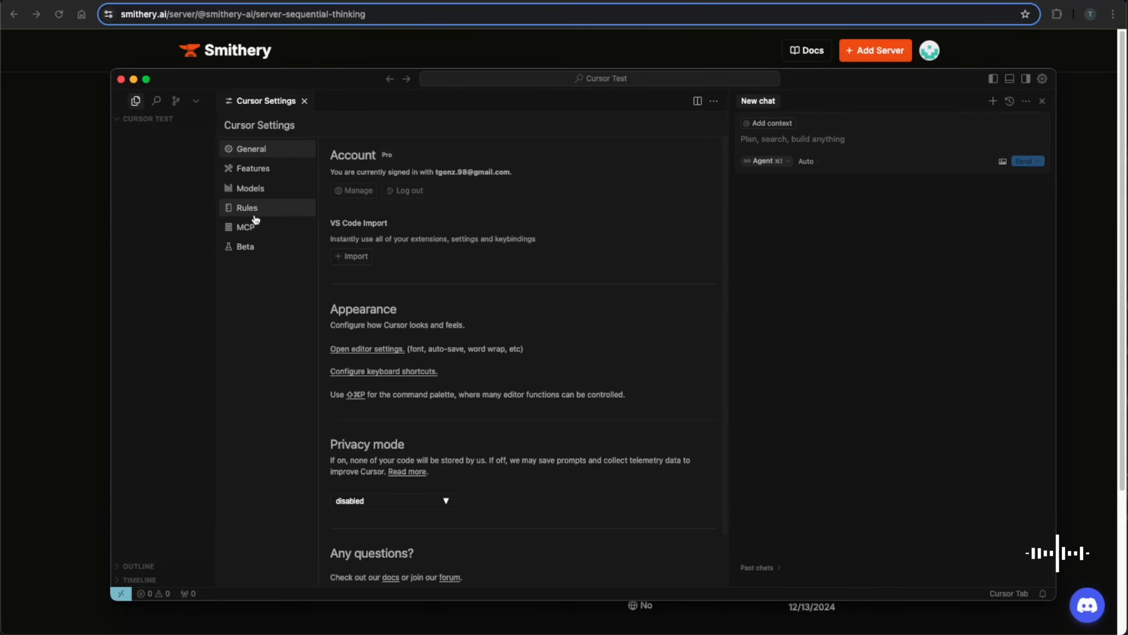
{"action": "left_click", "coordinate": [247, 208]}
{"action": "left_click", "coordinate": [256, 227]}
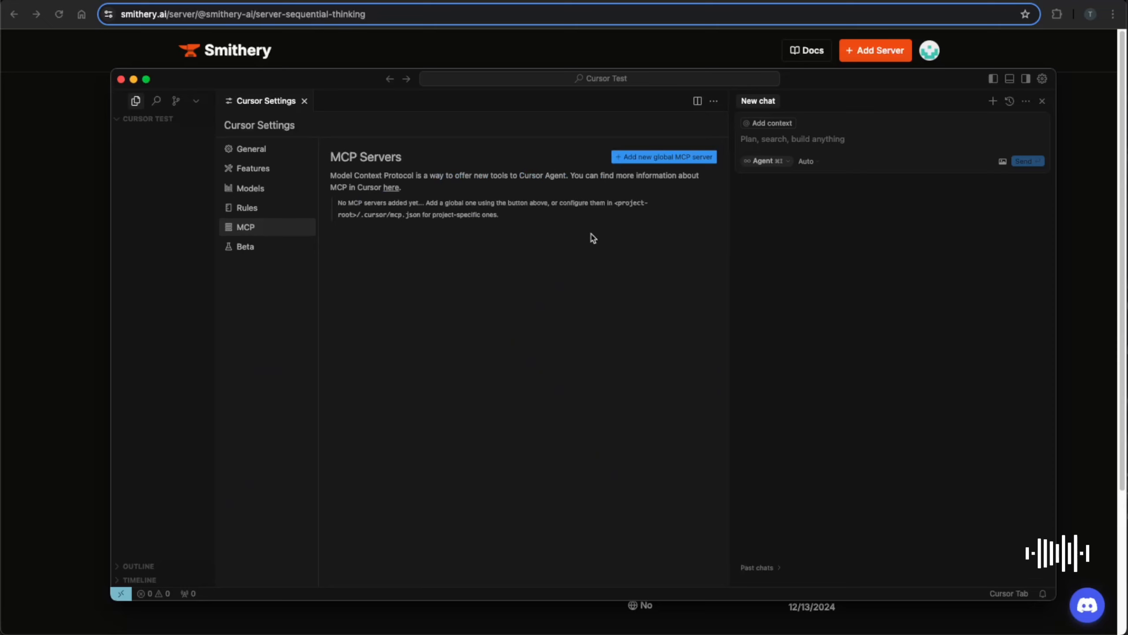
{"action": "left_click", "coordinate": [639, 163]}
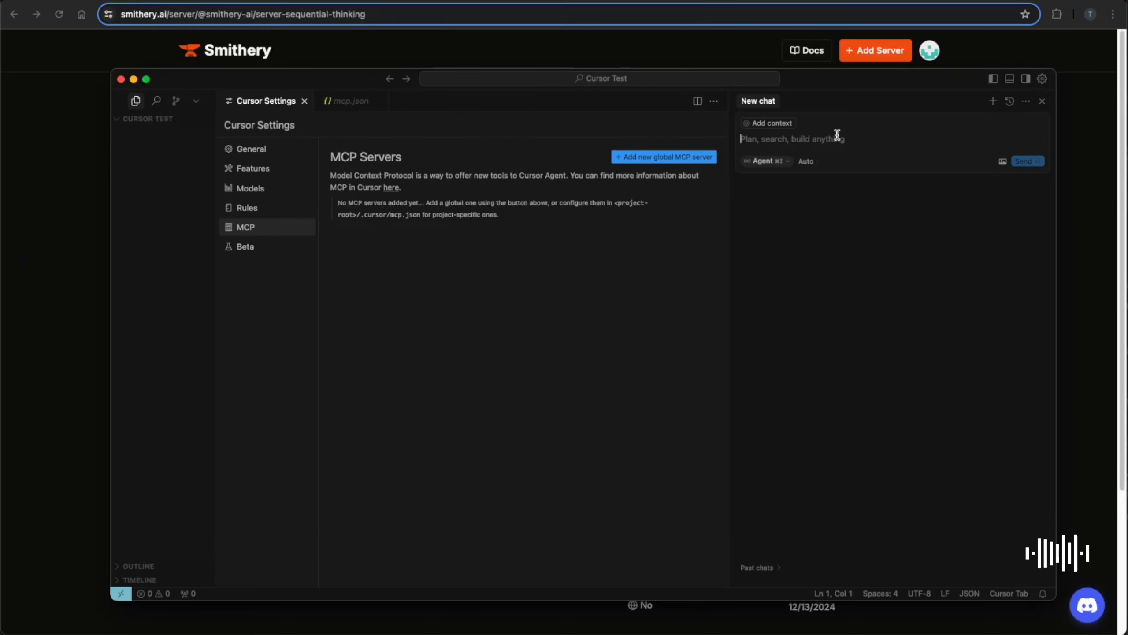
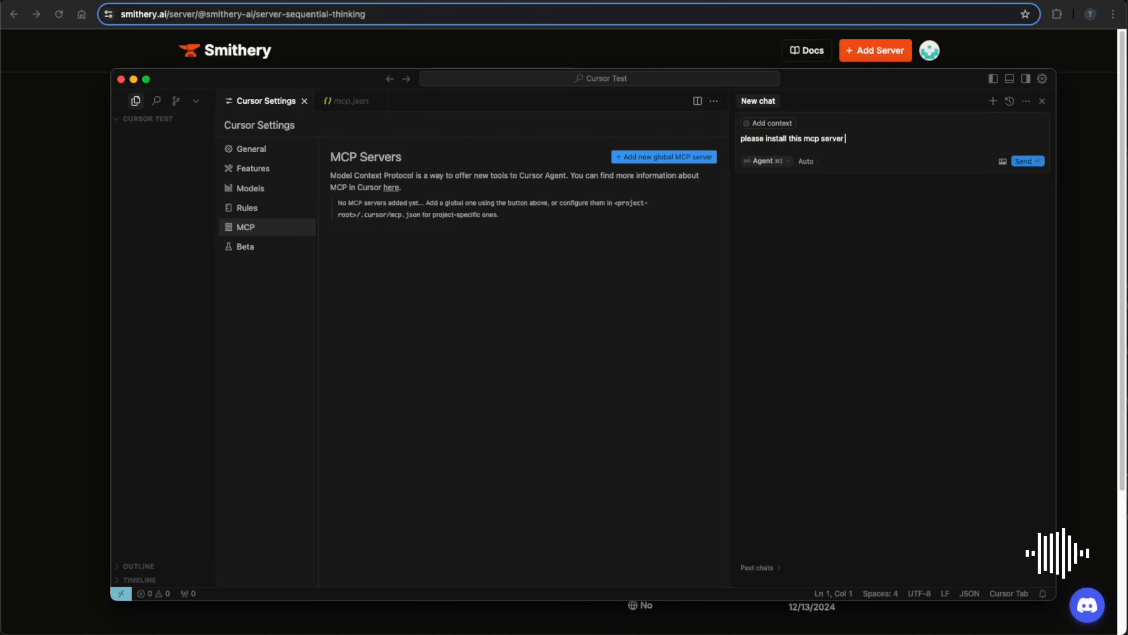
- Ask the agent 'please install this mcp server' with the pasted Smithery npx command, running it in a terminal
{"action": "key", "text": "Return"}
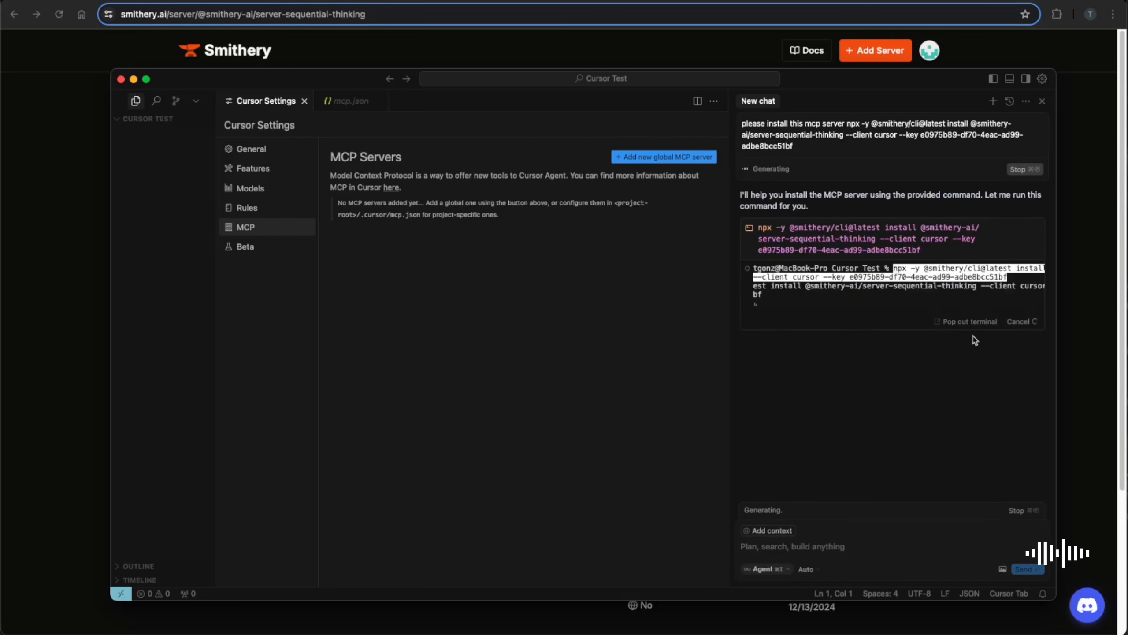
{"action": "left_click", "coordinate": [962, 321]}
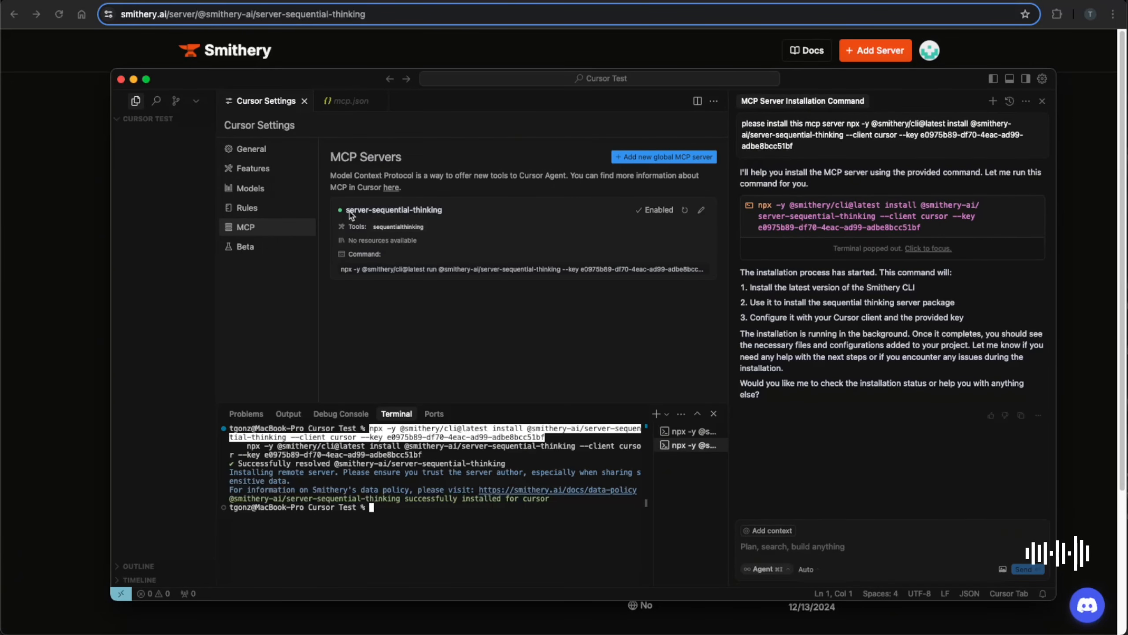
- Ask the agent to plan a website landing page using sequential thinking, and let it run the sequentialthinking tool
{"action": "key", "text": "super+j"}
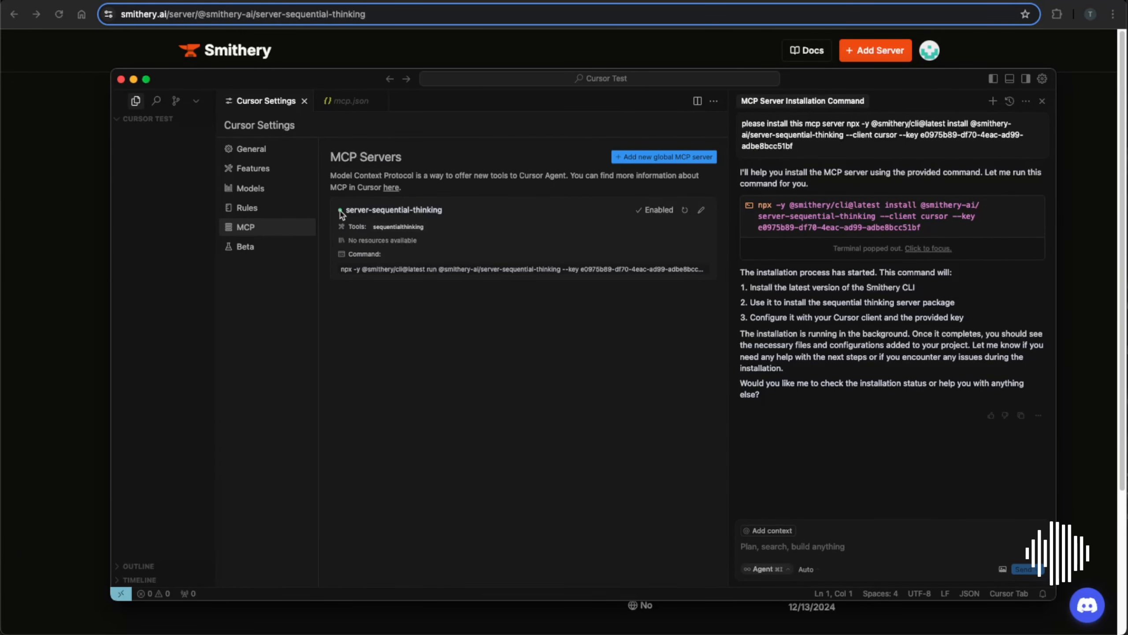
{"action": "left_click", "coordinate": [814, 546]}
{"action": "type", "text": "i want to create a landing page for"}
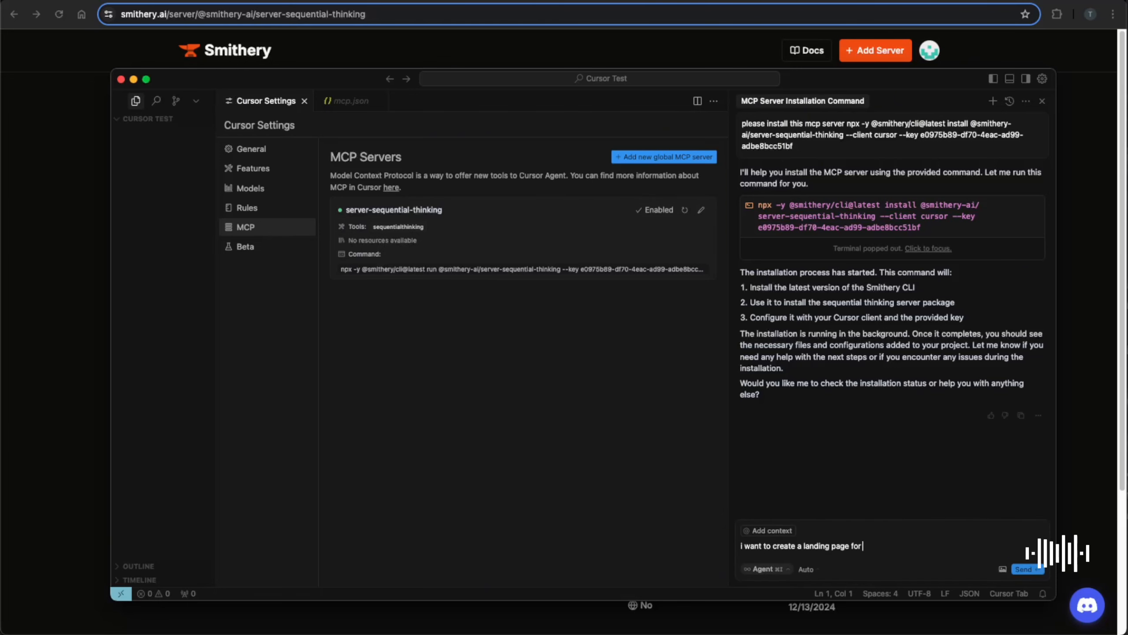
{"action": "type", "text": " a website use sequnetial thinki"}
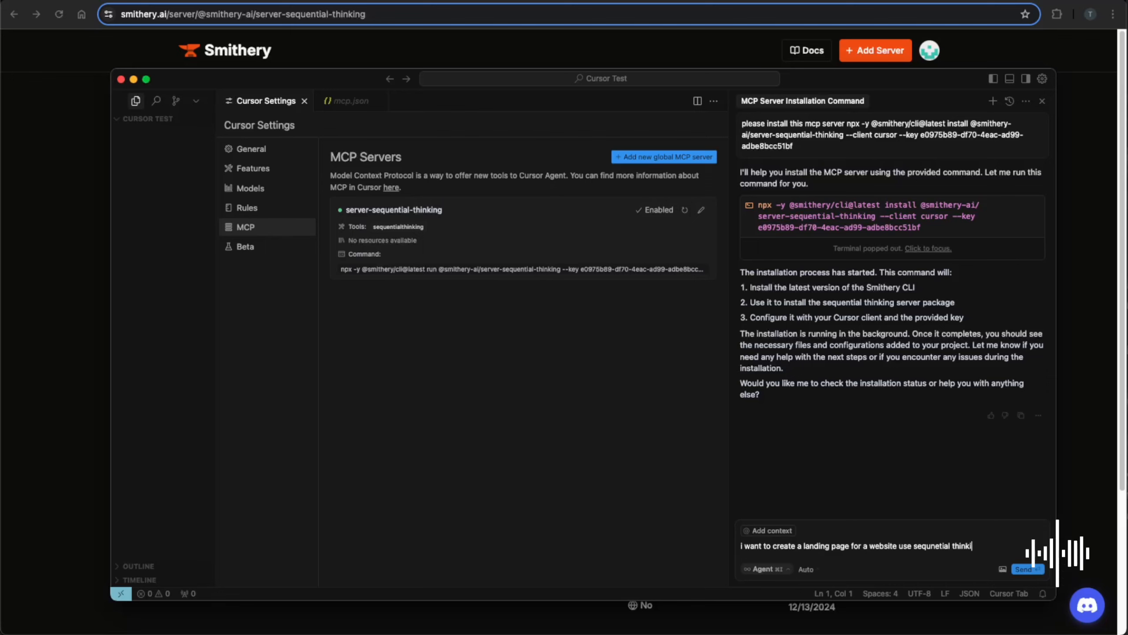
{"action": "type", "text": "ng in the planning of this process"}
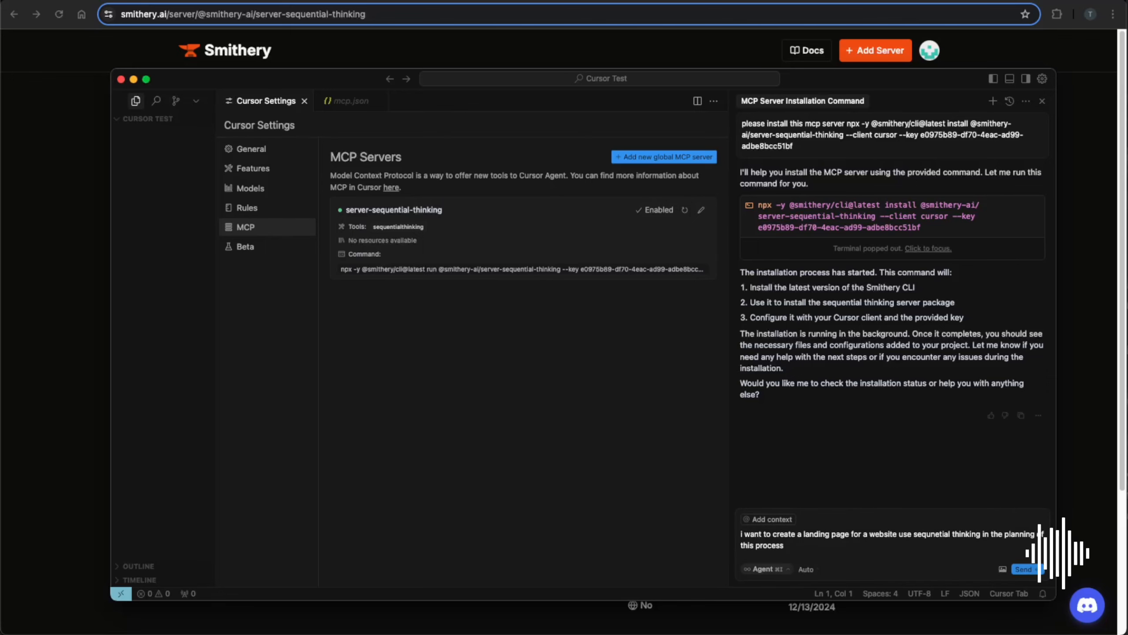
{"action": "key", "text": "Return"}
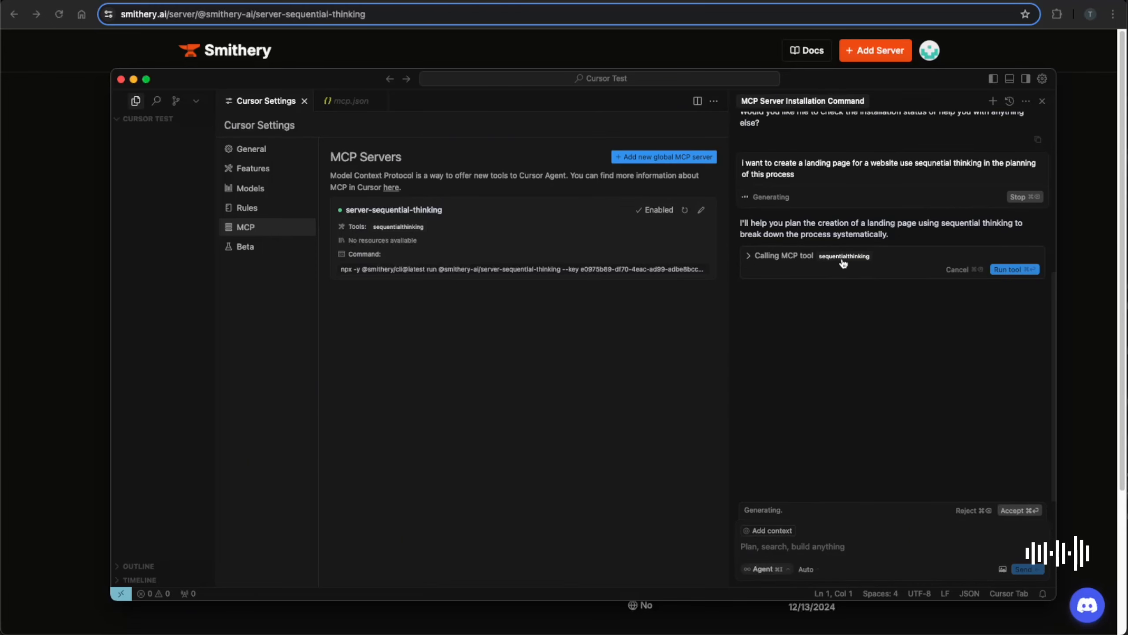
{"action": "left_click", "coordinate": [1008, 270]}
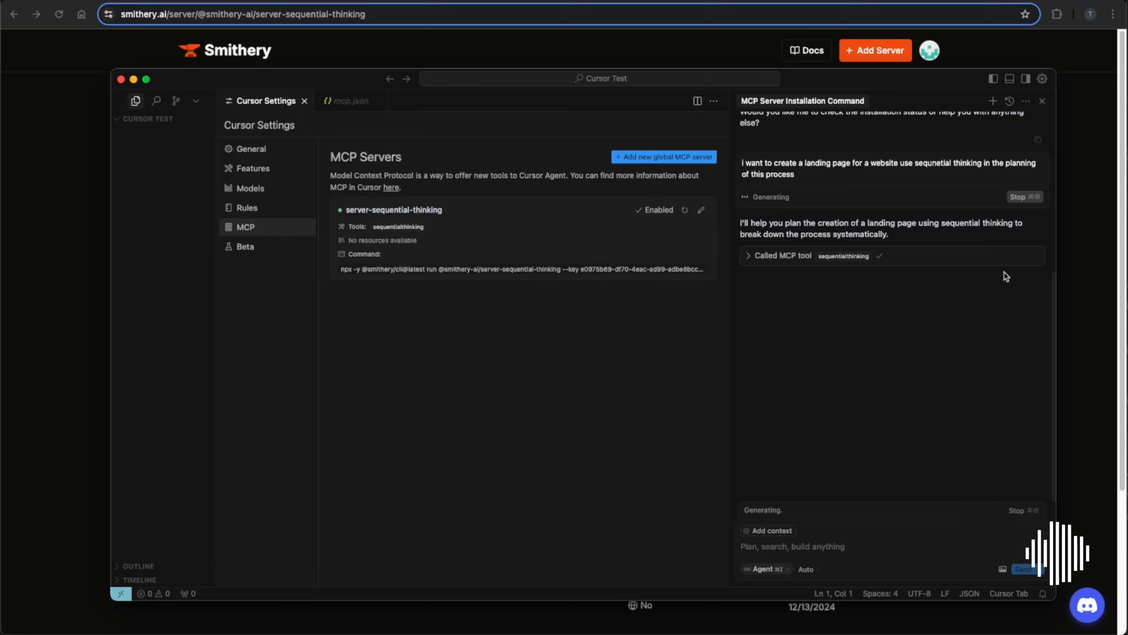